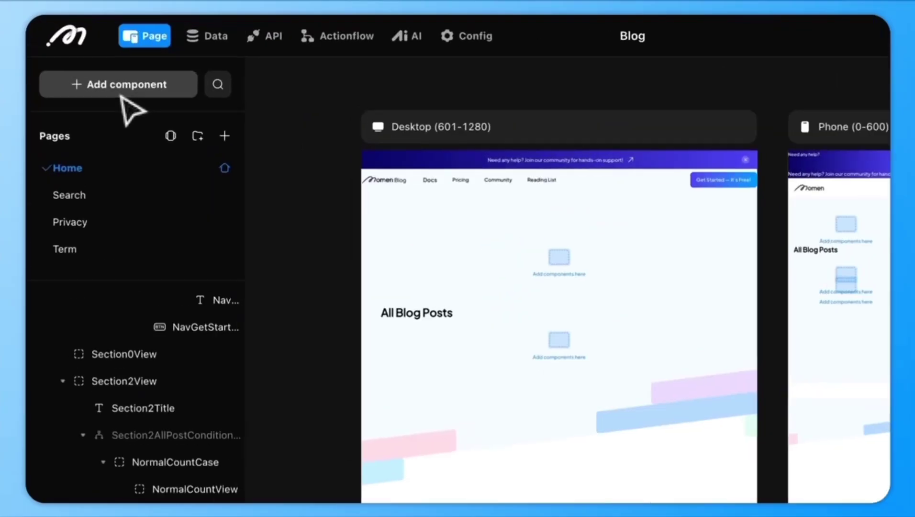
Set the post list under All Blog Posts to 100% width and 414 px height, and open the project's issues.
key("t")
scroll(823, 191, "down", 3)
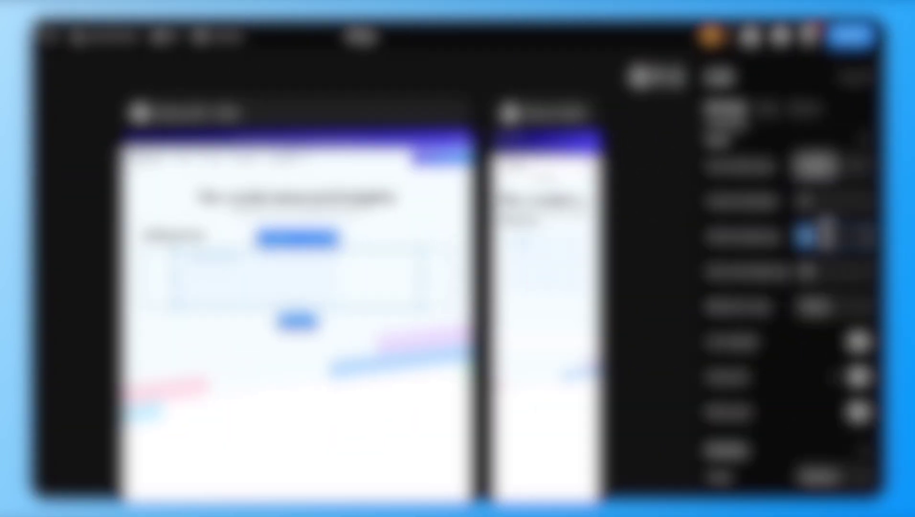
scroll(780, 311, "down", 5)
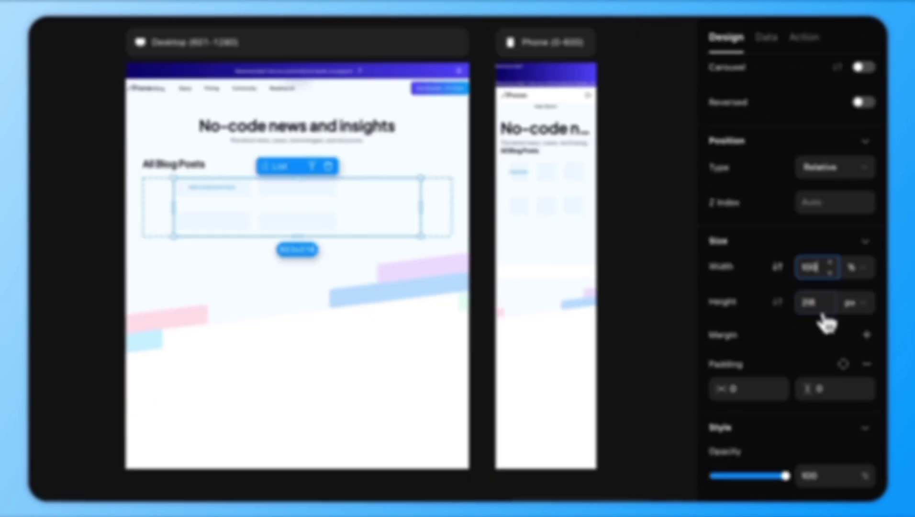
left_click(814, 373)
type("414")
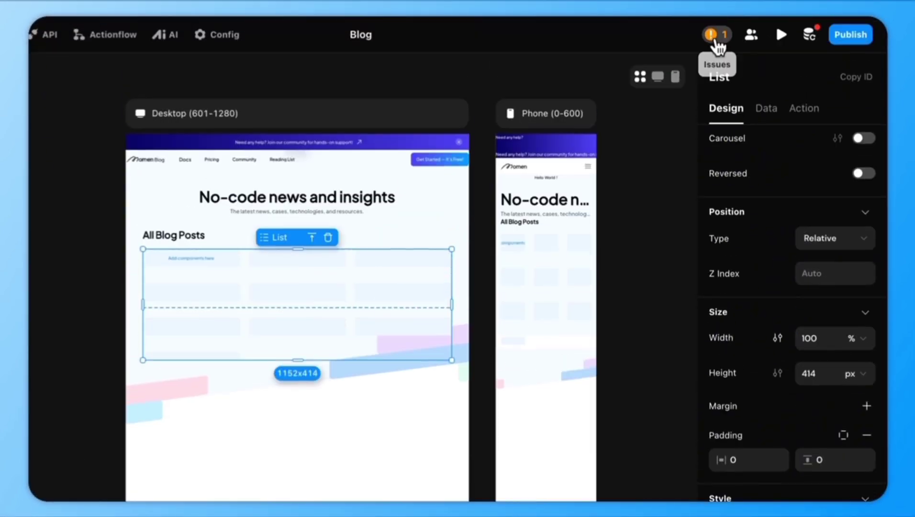
left_click(717, 36)
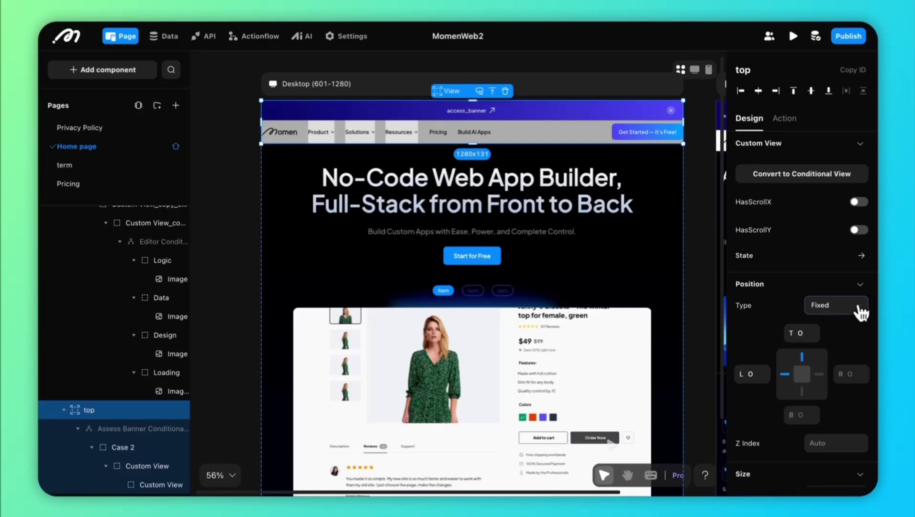
Check the position type options available for the top view on the Home page.
left_click(862, 311)
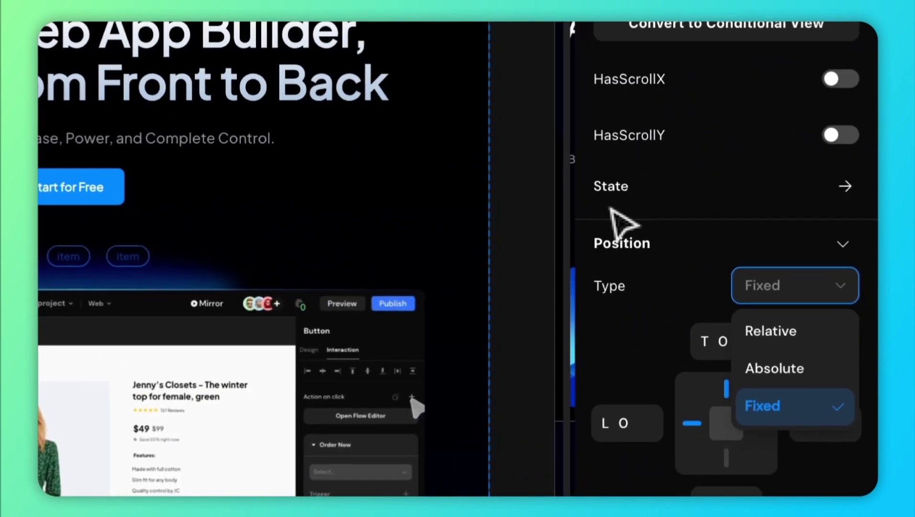
left_click(775, 268)
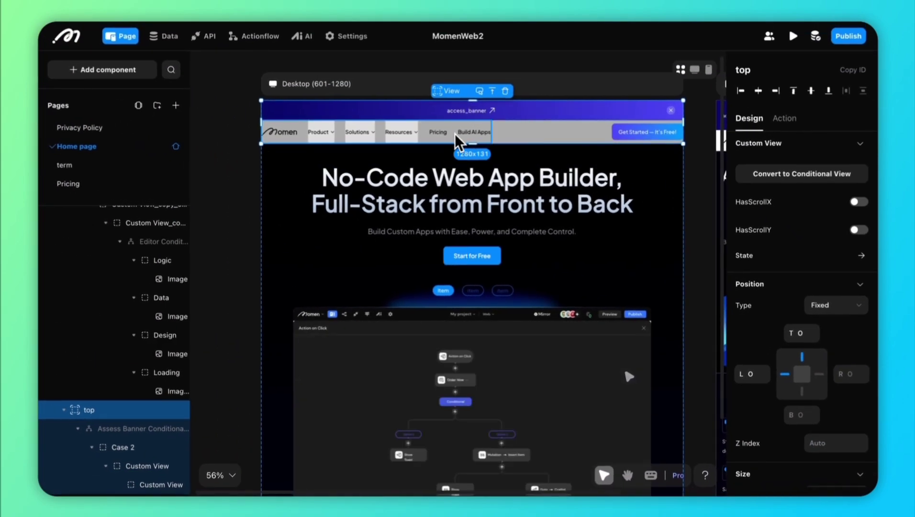
Try a vertical direction and a gap of 10 on the Right Nav View, restoring the horizontal direction and the gap of 32.
left_click(305, 136)
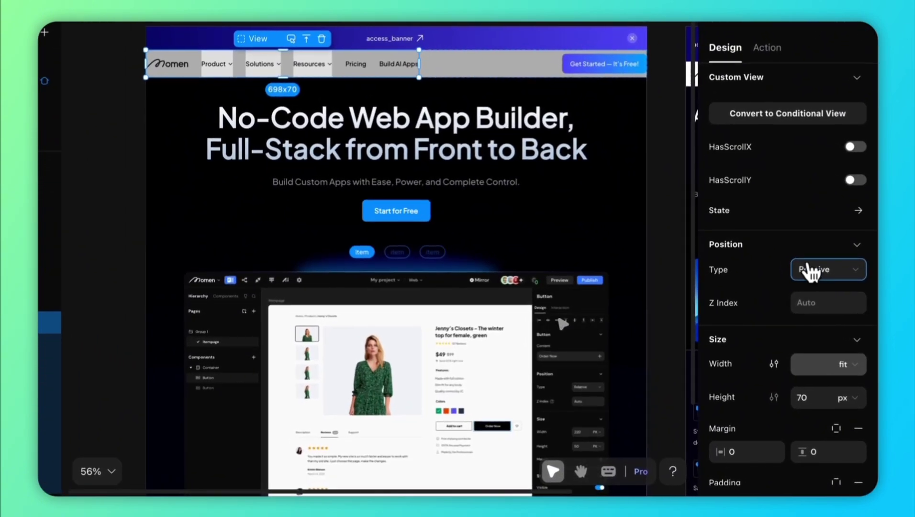
scroll(819, 292, "down", 5)
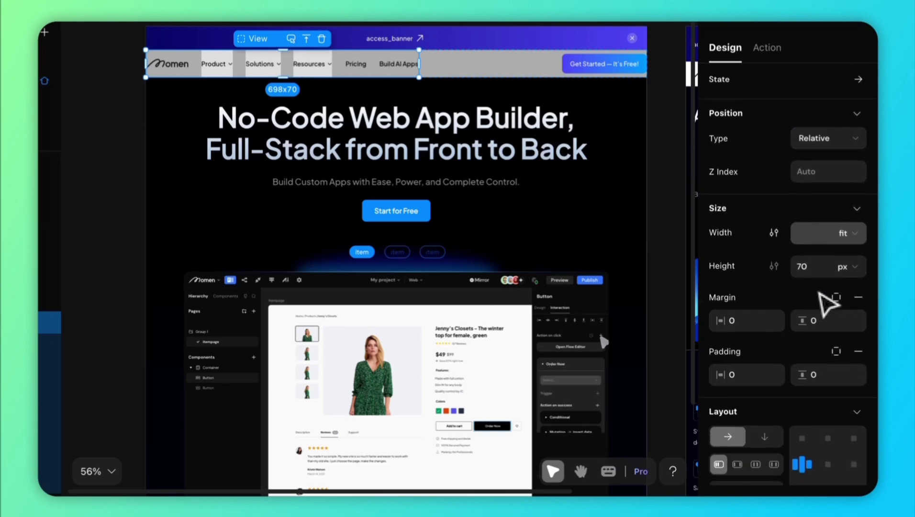
scroll(828, 304, "down", 3)
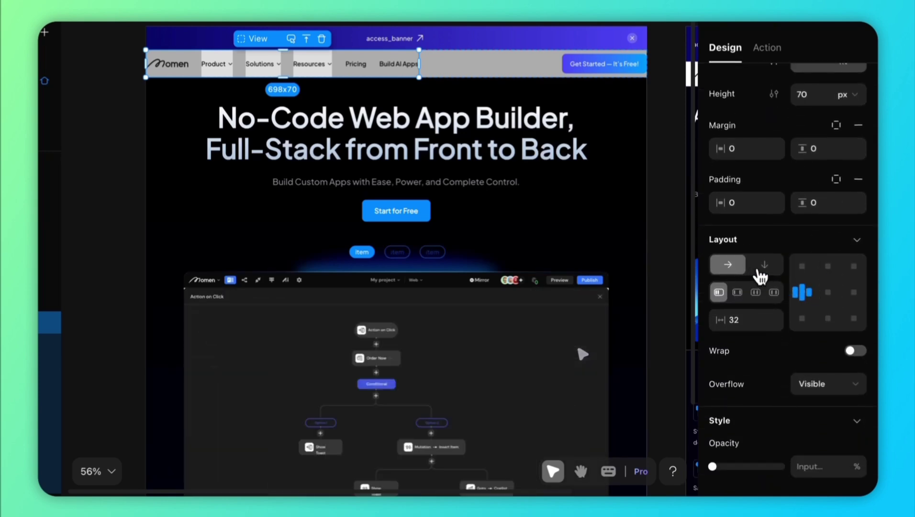
left_click(762, 268)
left_click(728, 267)
double_click(748, 319)
type("10")
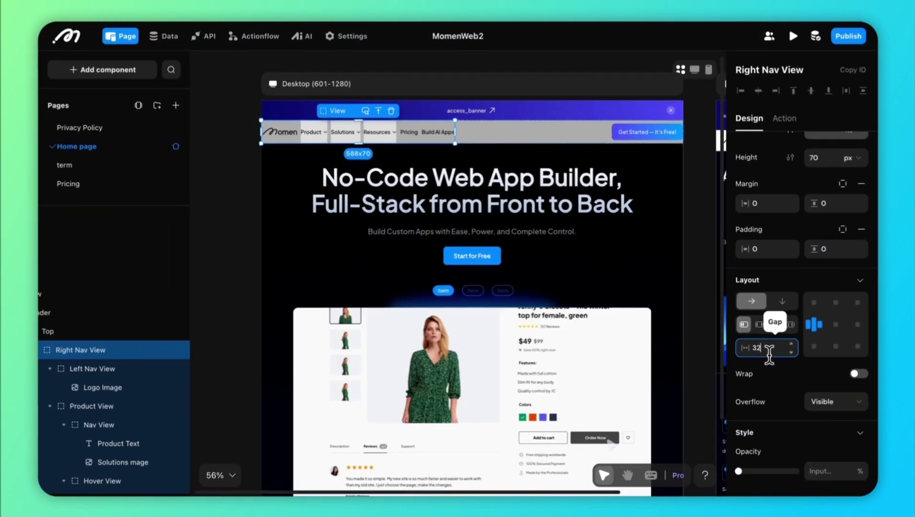
key("Return")
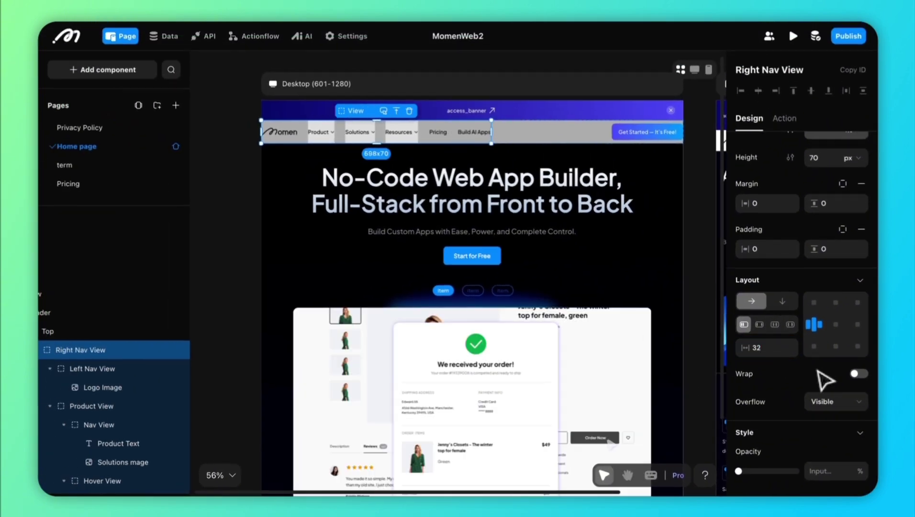
Turn on wrapping for the Right Nav View and widen it to about 724 px.
left_click(857, 376)
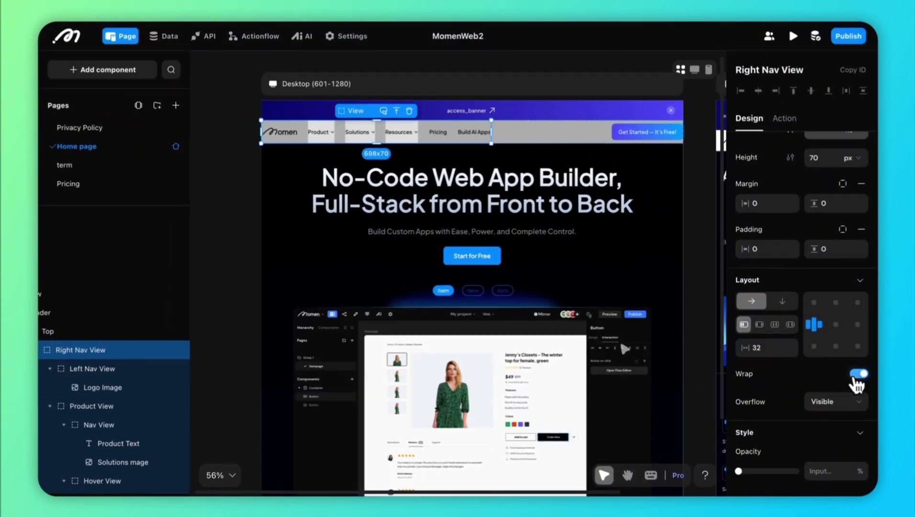
mouse_move(490, 129)
left_mouse_down()
mouse_move(447, 131)
mouse_move(508, 134)
mouse_move(500, 131)
left_mouse_up()
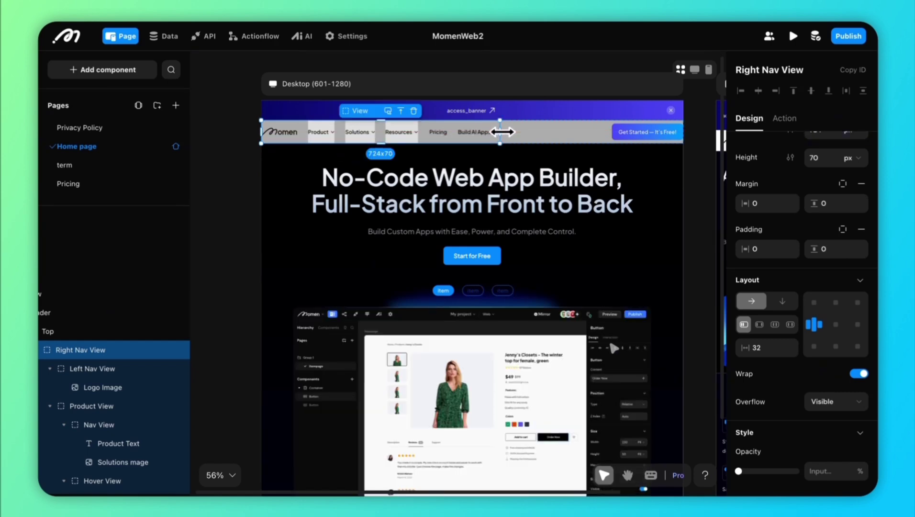
left_click(88, 293)
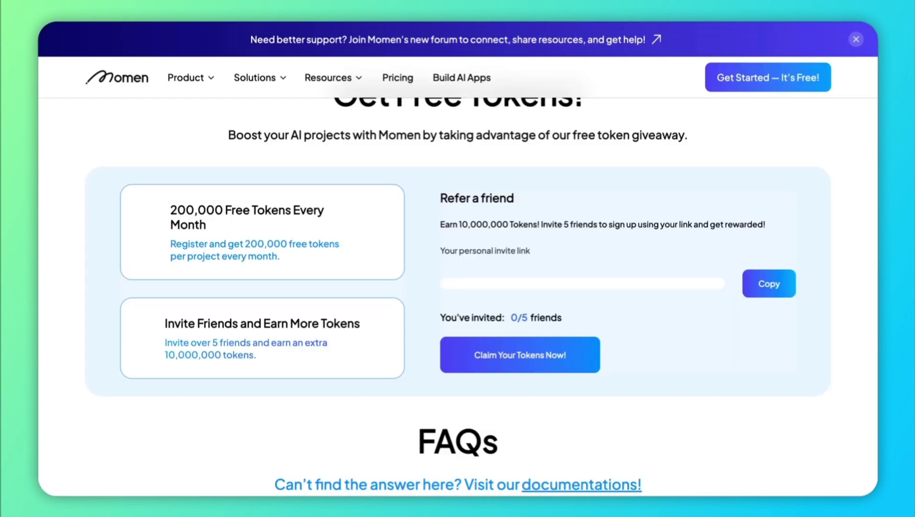
Examine how the banner and navigation header behave while moving through the live Get Free Tokens page.
scroll(235, 167, "up", 5)
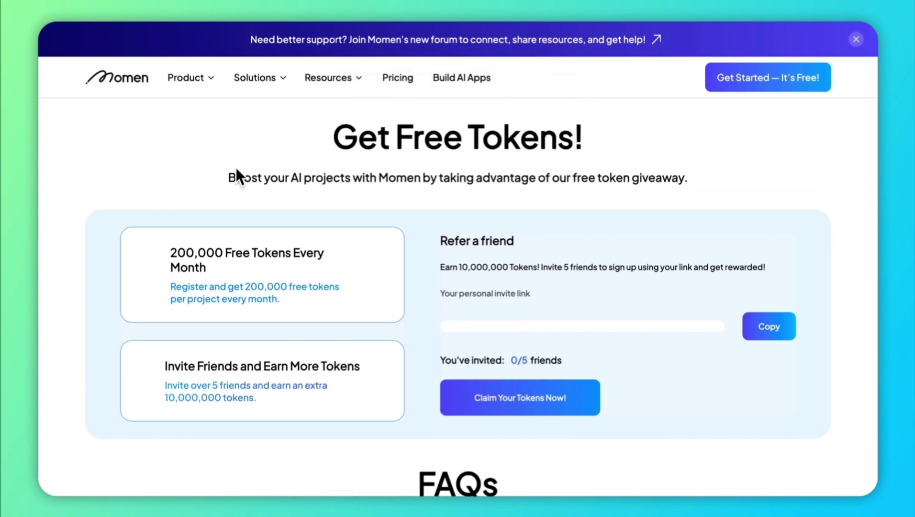
scroll(235, 168, "up", 3)
scroll(235, 167, "down", 10)
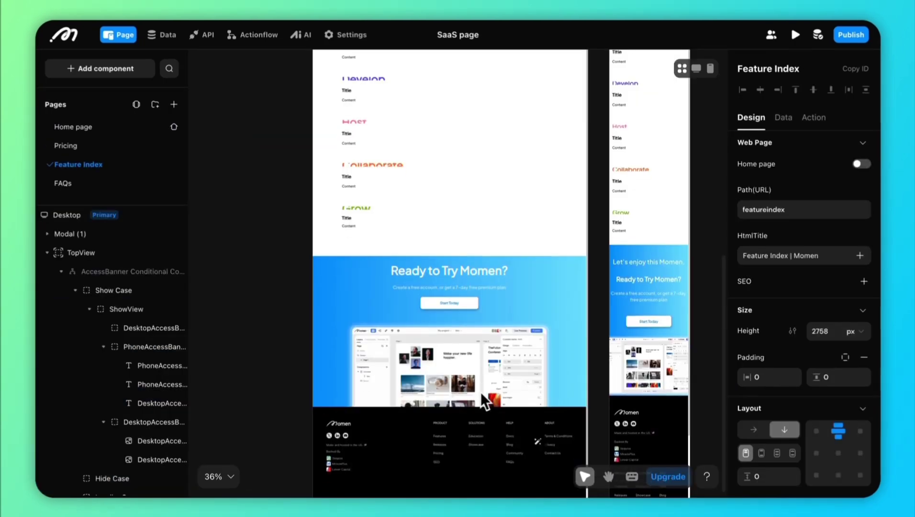
Set the top offset of the absolutely positioned EditorImage in the Ready to Try Momen section to 155.
scroll(483, 402, "down", 4)
left_click(454, 322)
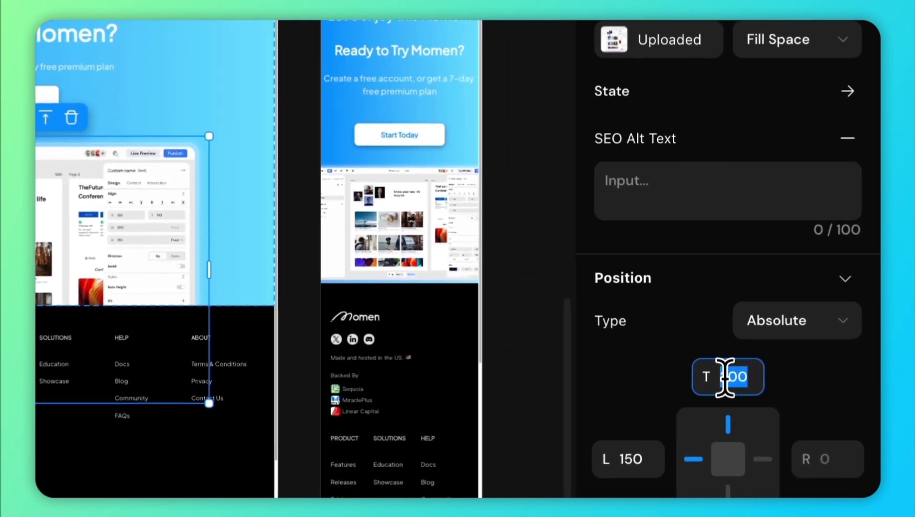
type("55")
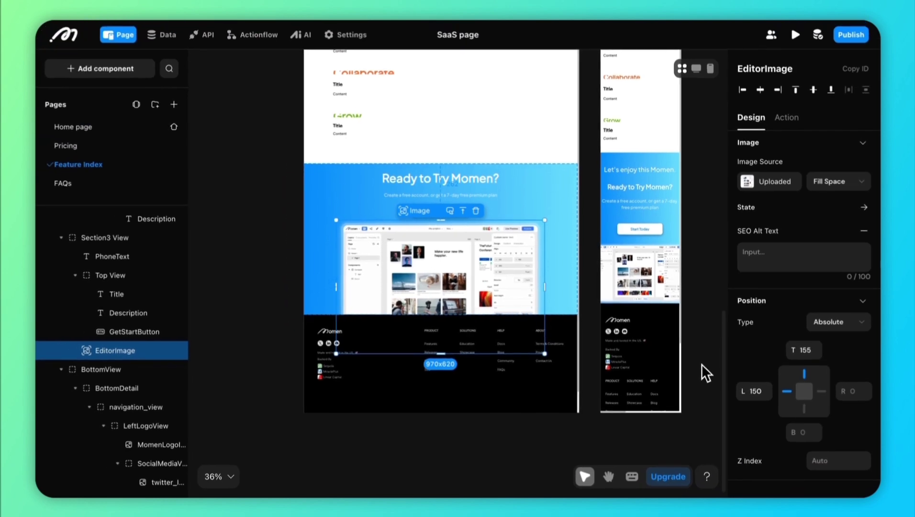
left_click(701, 364)
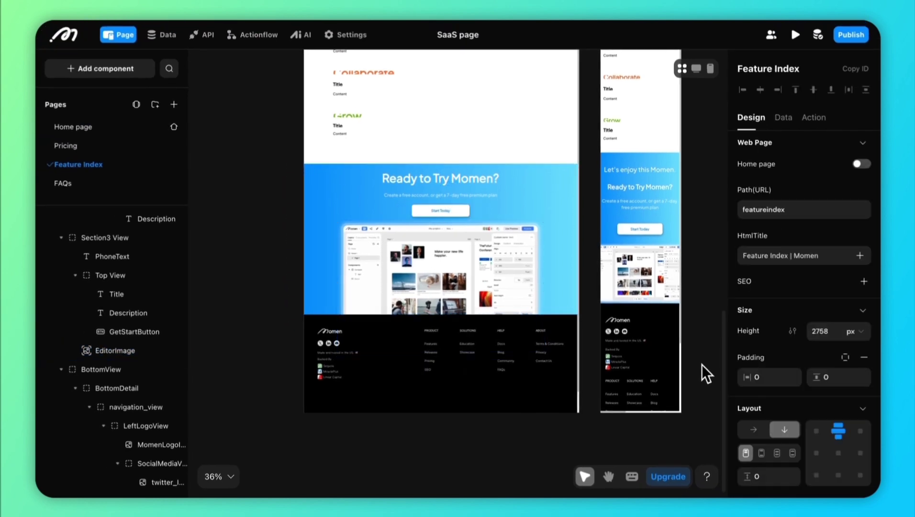
left_click(470, 254)
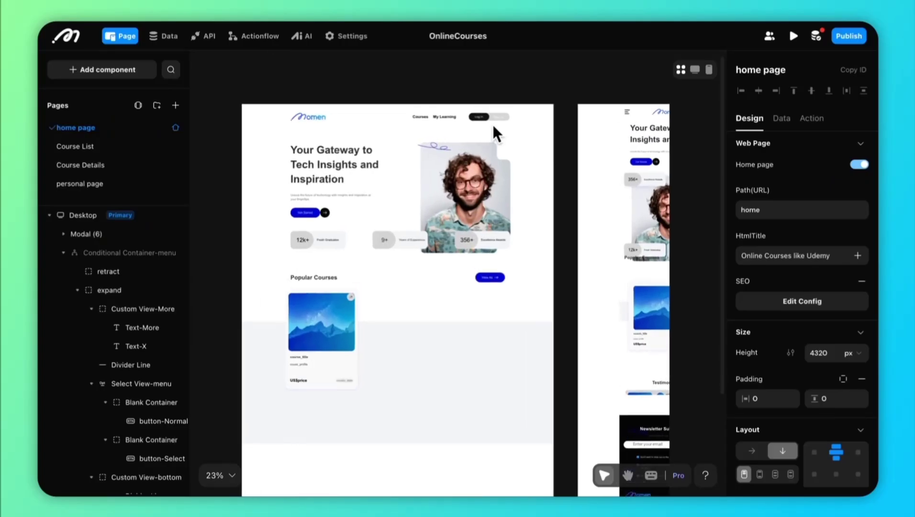
Show the Logged in case of the login conditional container in the course home page header.
scroll(493, 124, "up", 5)
left_click(498, 114)
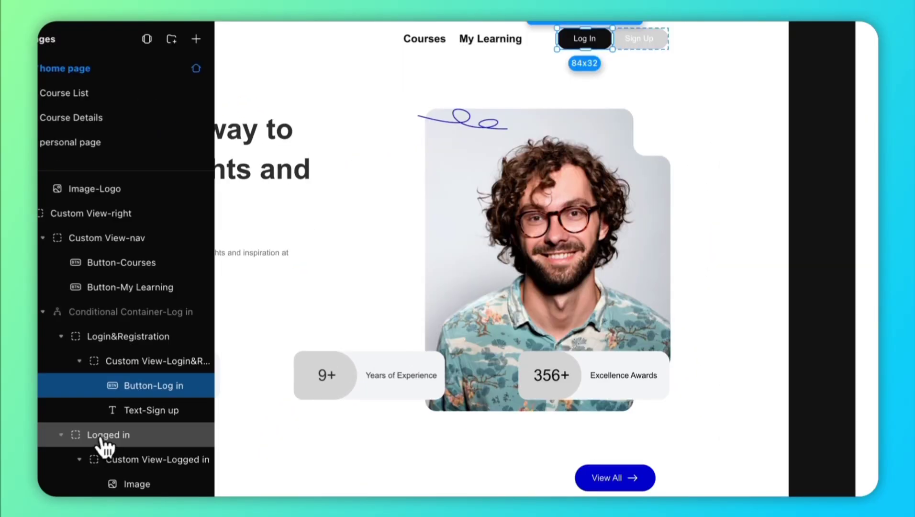
left_click(102, 439)
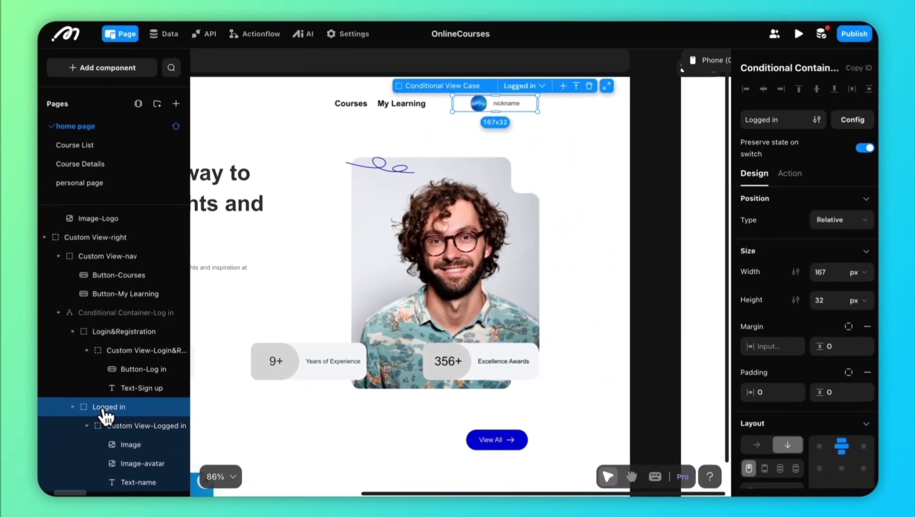
scroll(106, 415, "down", 3)
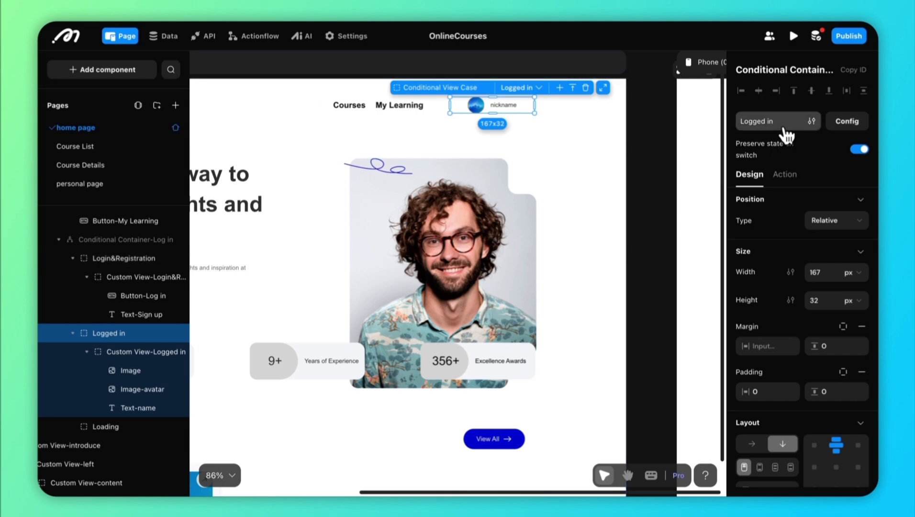
Review the conditions configured for the Logged in and Login&Registration cases of the conditional container.
left_click(833, 125)
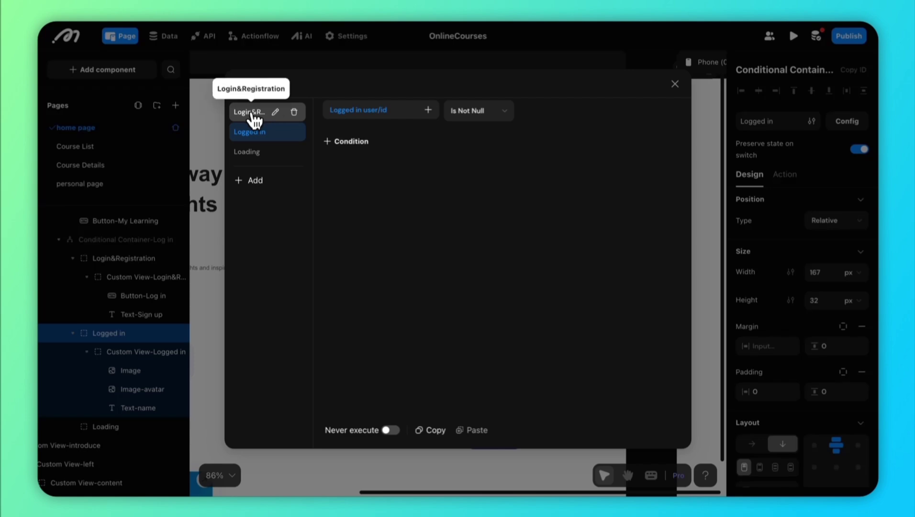
left_click(254, 115)
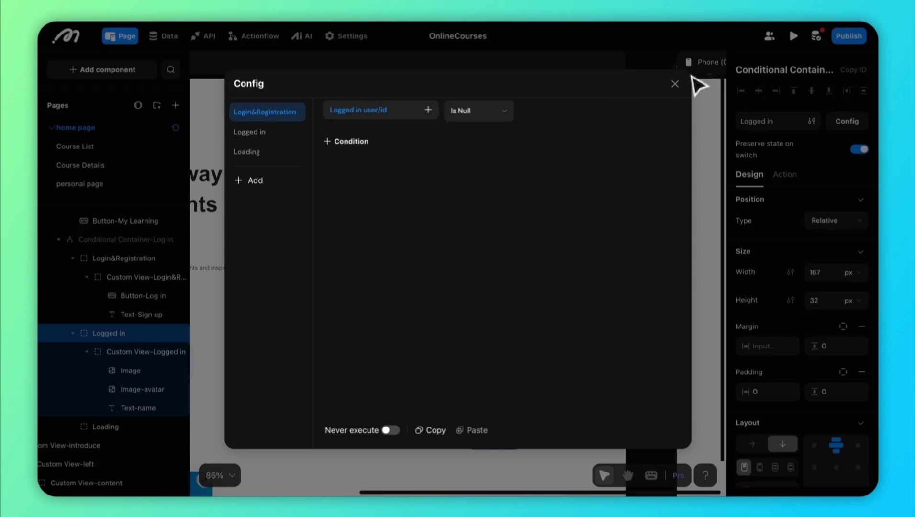
left_click(675, 86)
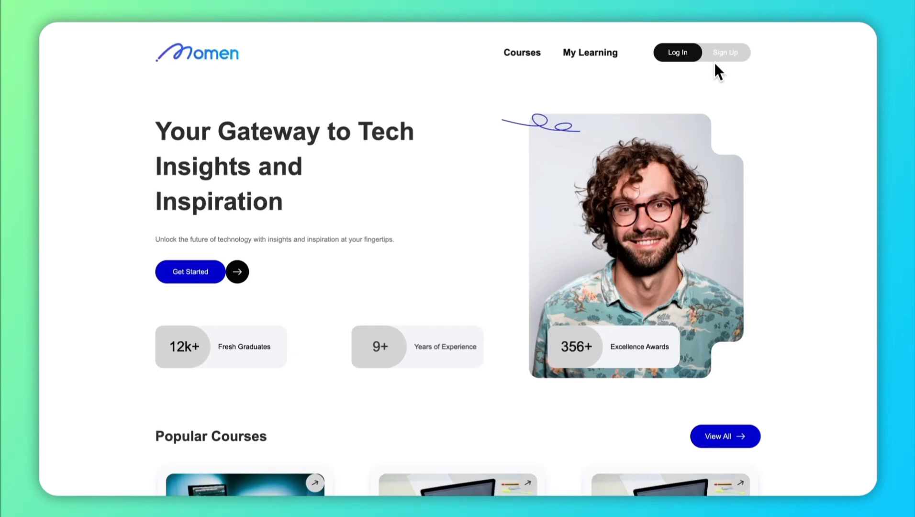
Open the sign-up form on the live course home page to check the logged-out view.
left_click(715, 57)
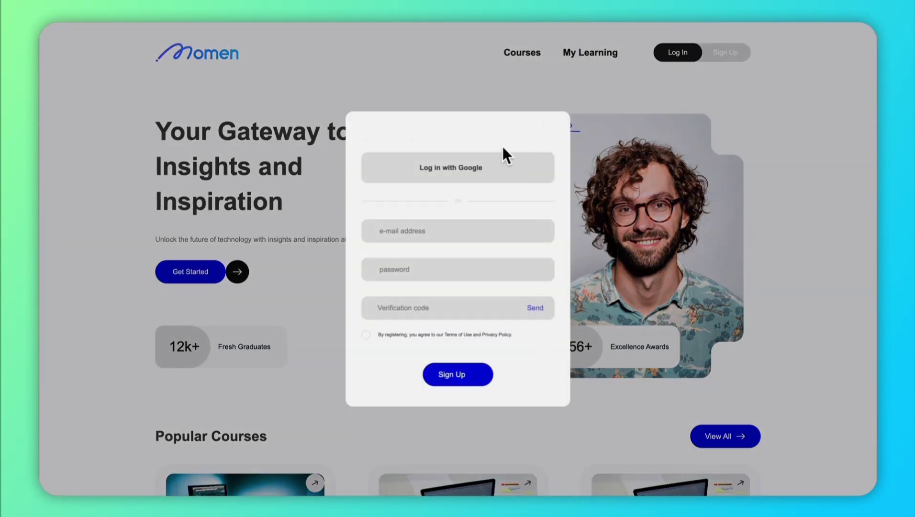
left_click(524, 55)
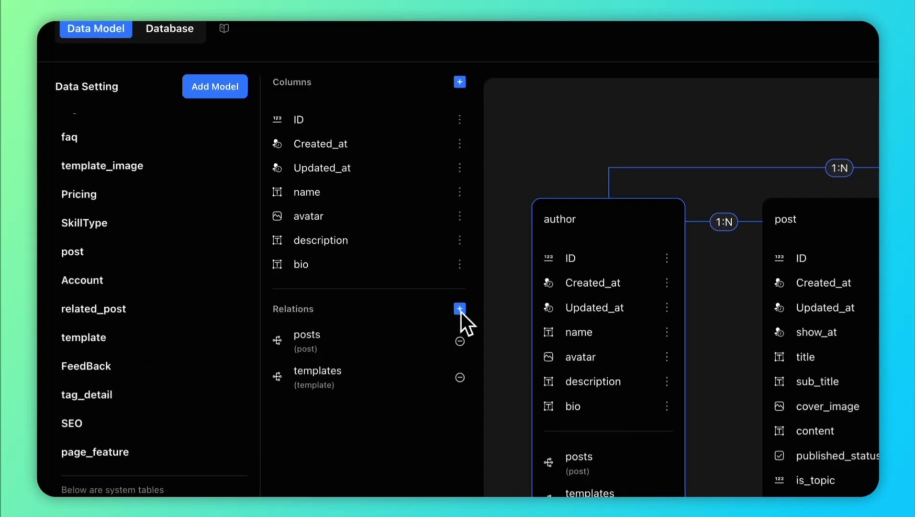
Set up a new relation on the author table with post as the target table and One to many as the type.
left_click(460, 309)
left_click(649, 221)
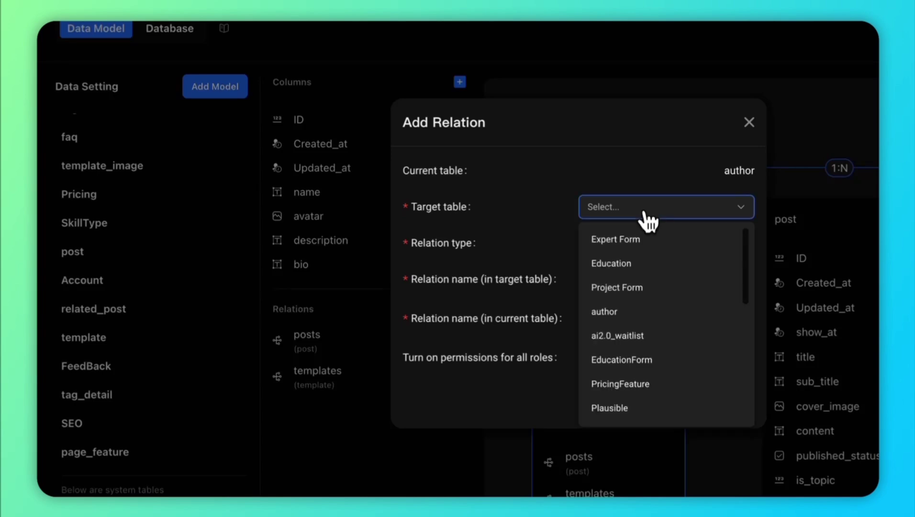
scroll(668, 282, "down", 5)
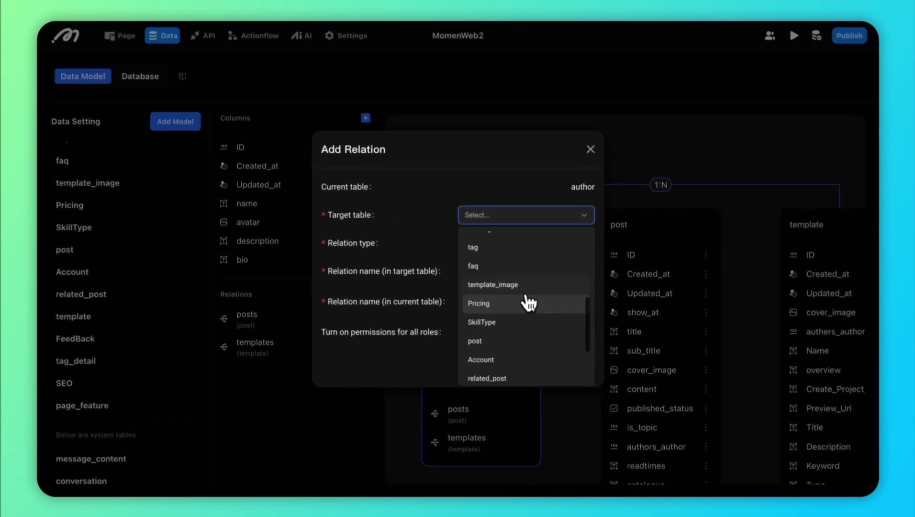
left_click(501, 331)
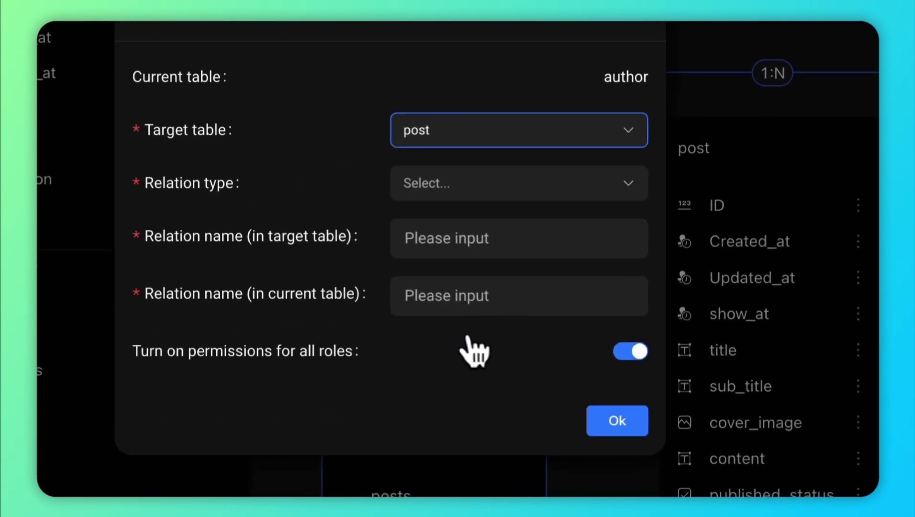
left_click(460, 194)
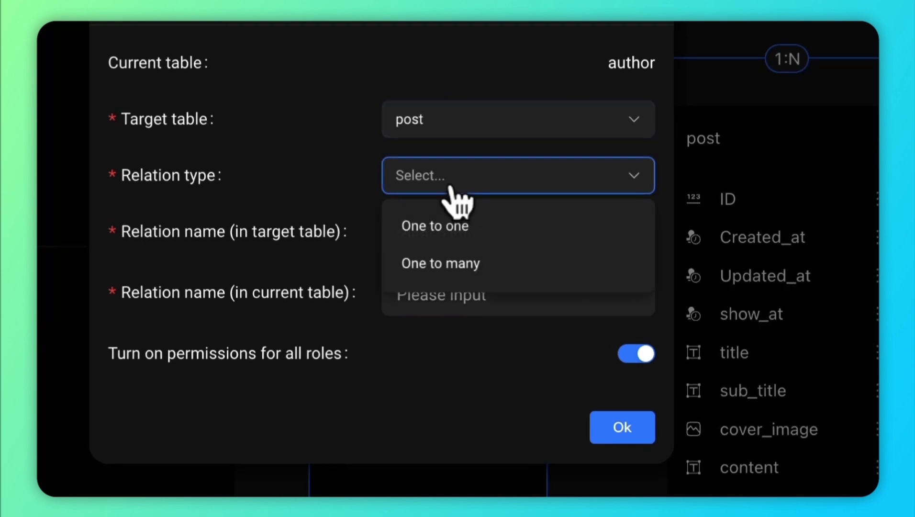
left_click(453, 268)
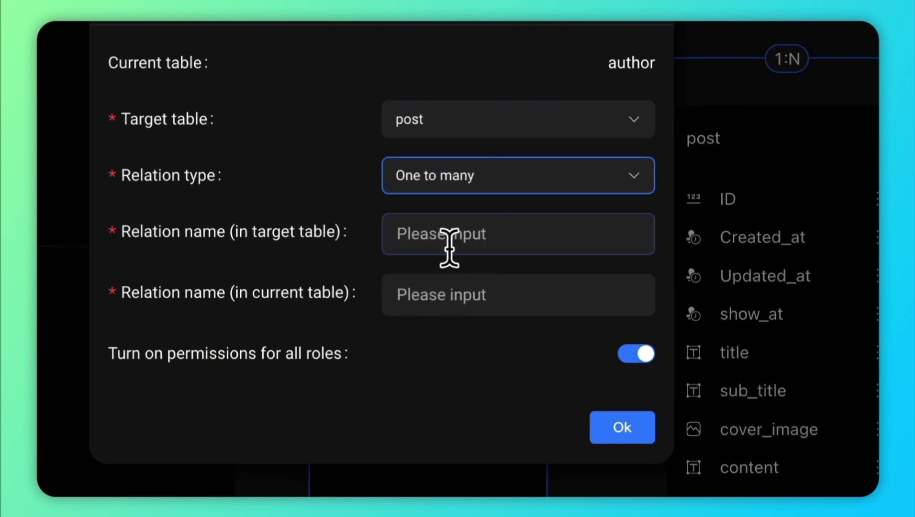
left_click(449, 248)
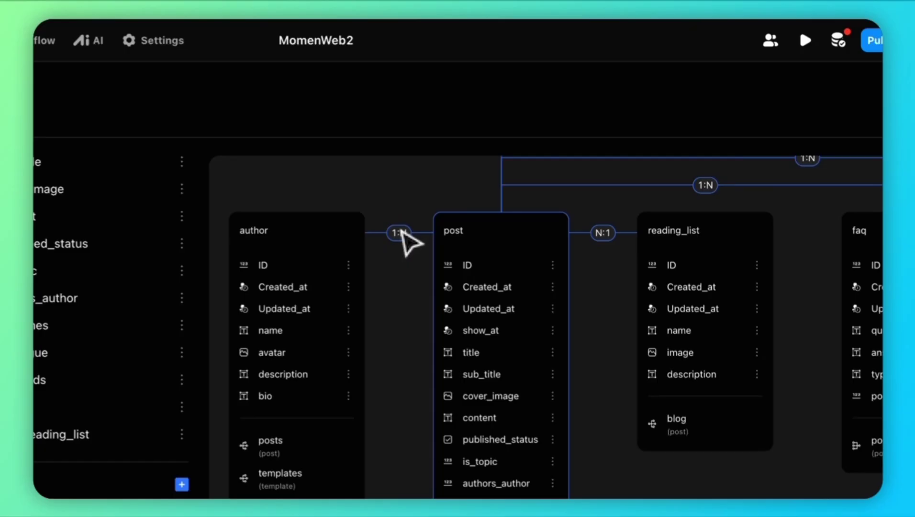
scroll(450, 292, "down", 5)
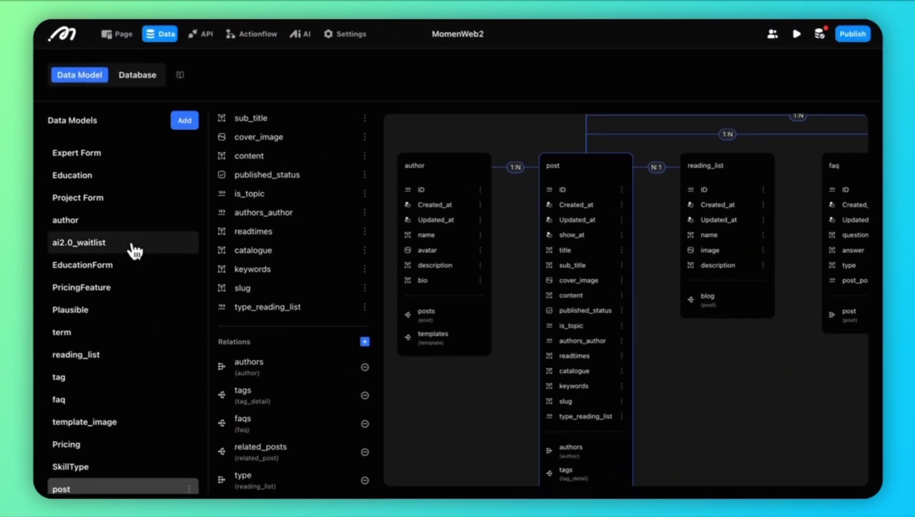
Review the author table's columns and its relation to the post table in the data model diagram.
left_click(114, 227)
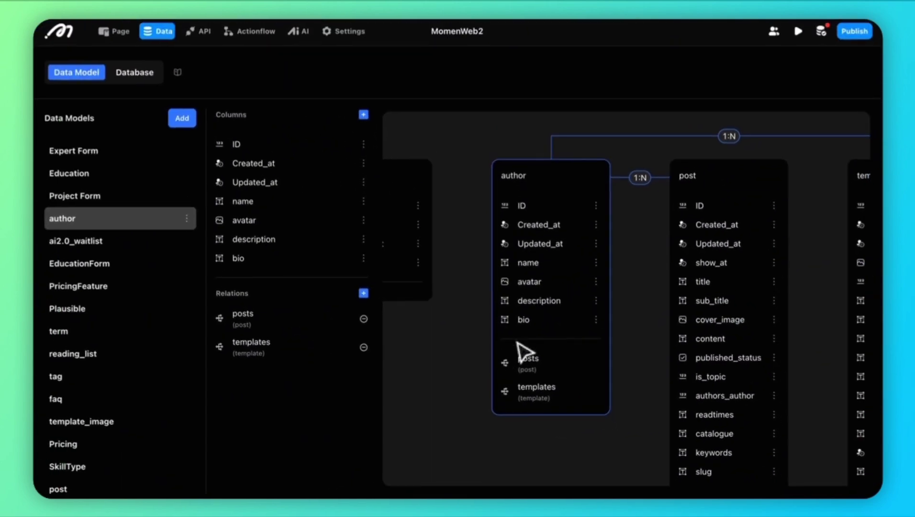
scroll(605, 352, "right", 3)
left_click_drag(605, 354, 632, 364)
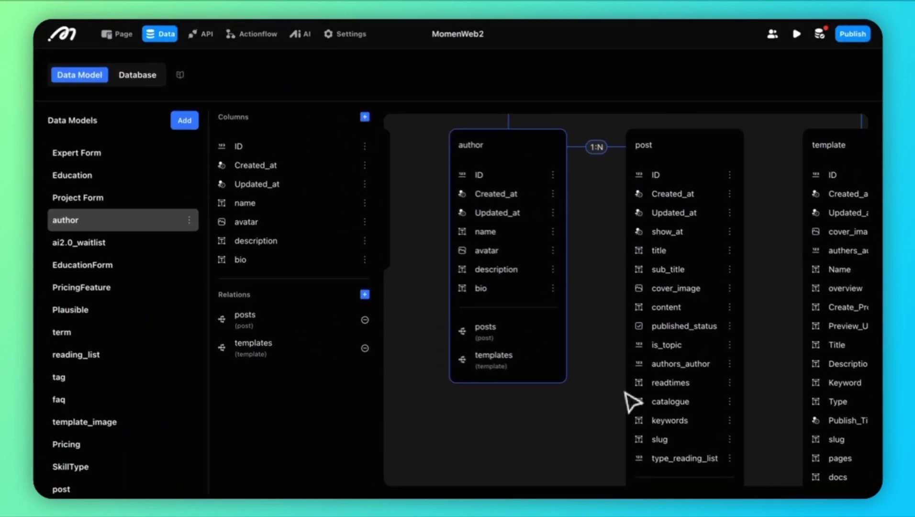
Open the blog_detail page from the Blog folder in the page editor.
left_click(117, 34)
scroll(119, 157, "down", 5)
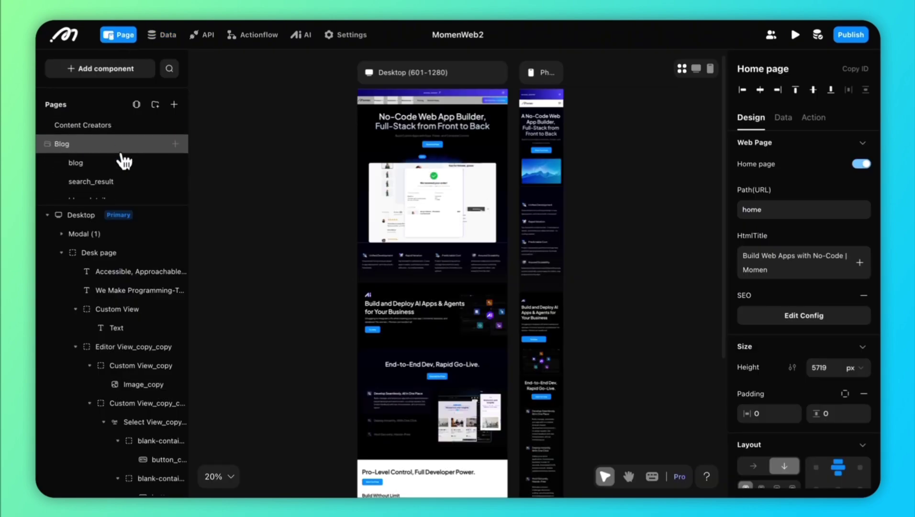
left_click(124, 161)
scroll(149, 175, "down", 2)
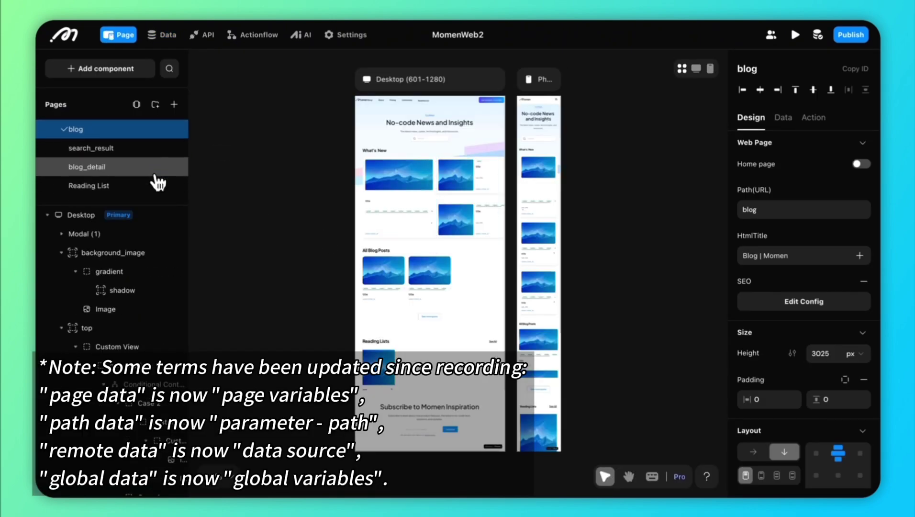
left_click(143, 172)
scroll(501, 189, "up", 5)
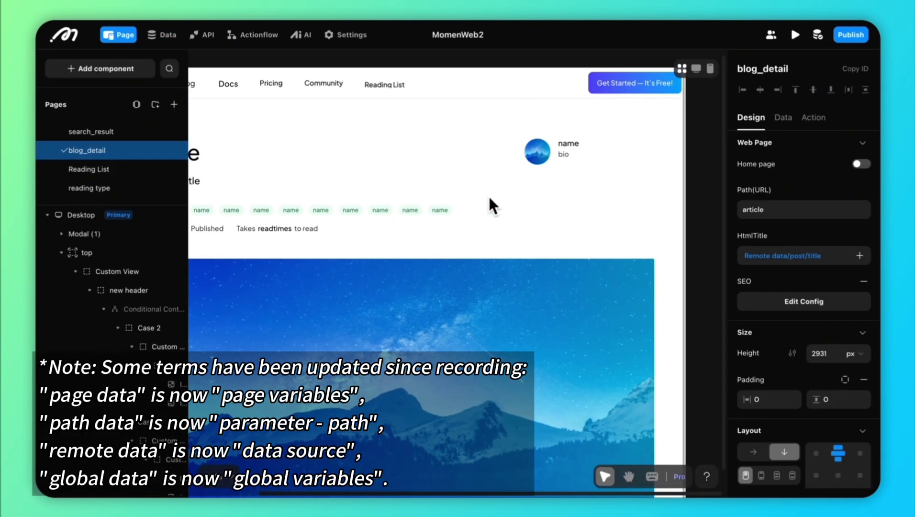
Inspect the content binding of the author name text on the blog_detail page and return to the page's own settings.
left_click(592, 149)
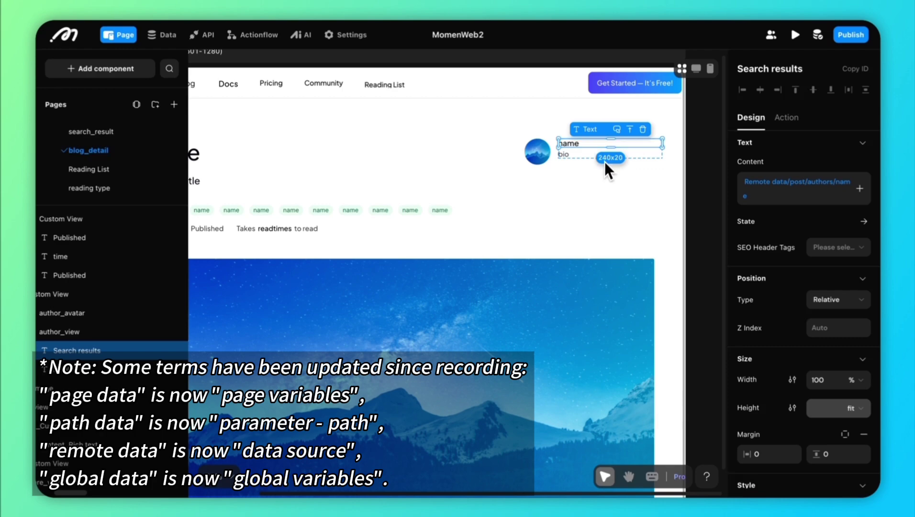
left_click(531, 167)
left_click(527, 188)
left_click(670, 149)
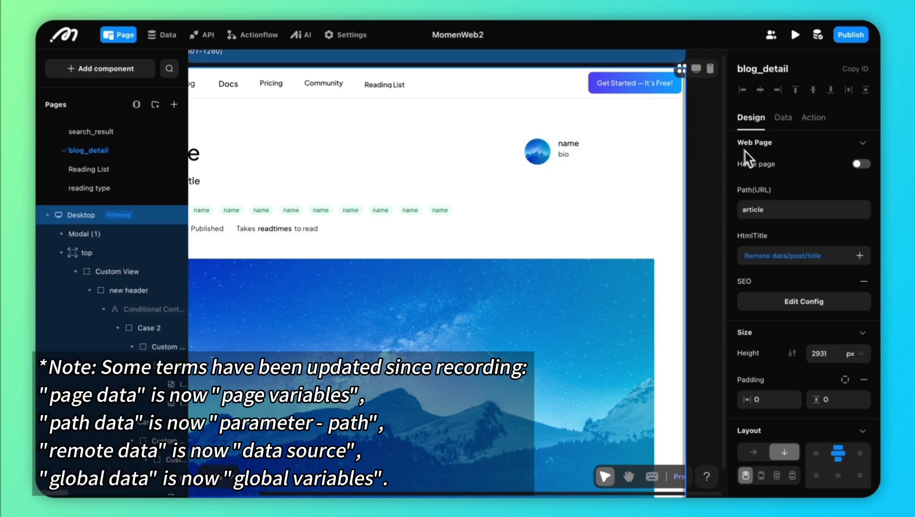
Review the data defined on the blog_detail page and expand its post remote data source.
left_click(783, 118)
scroll(809, 239, "down", 1)
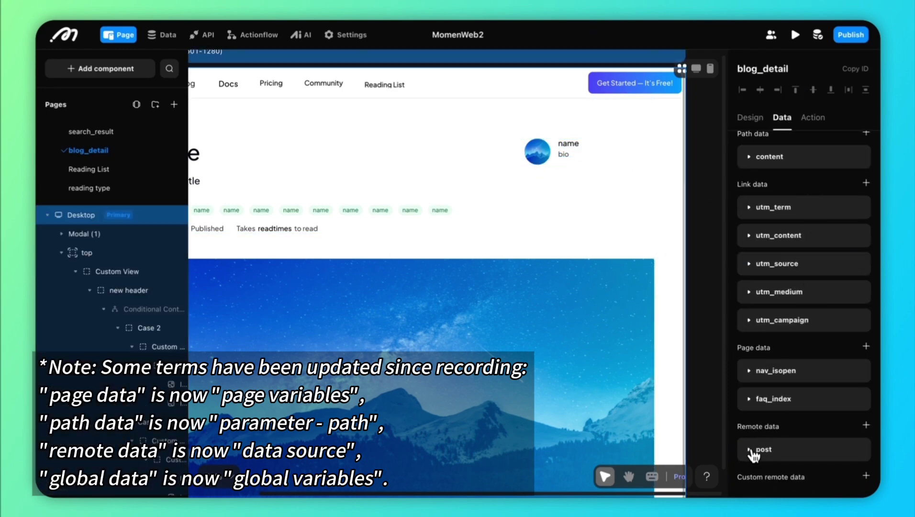
left_click(753, 451)
scroll(786, 352, "down", 2)
left_click(799, 264)
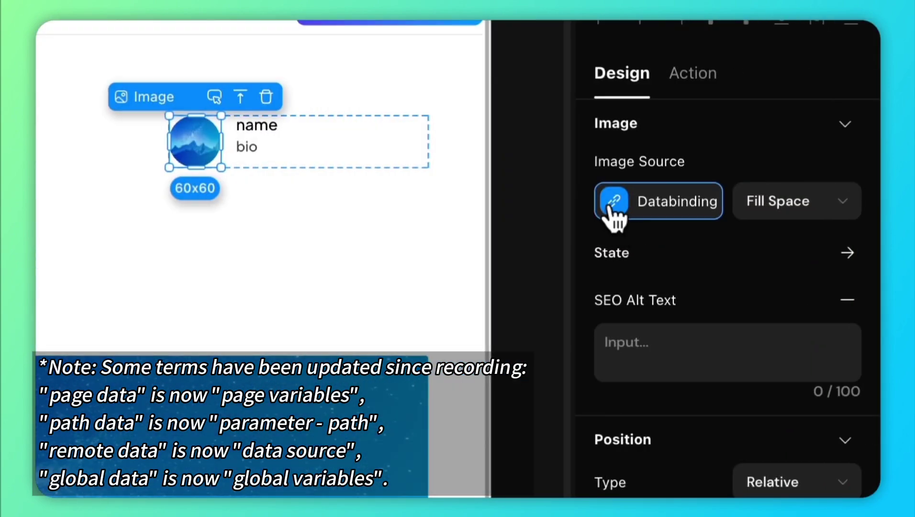
Inspect the data bindings of the author avatar image, name text and bio text on the blog_detail page.
left_click(613, 205)
double_click(419, 217)
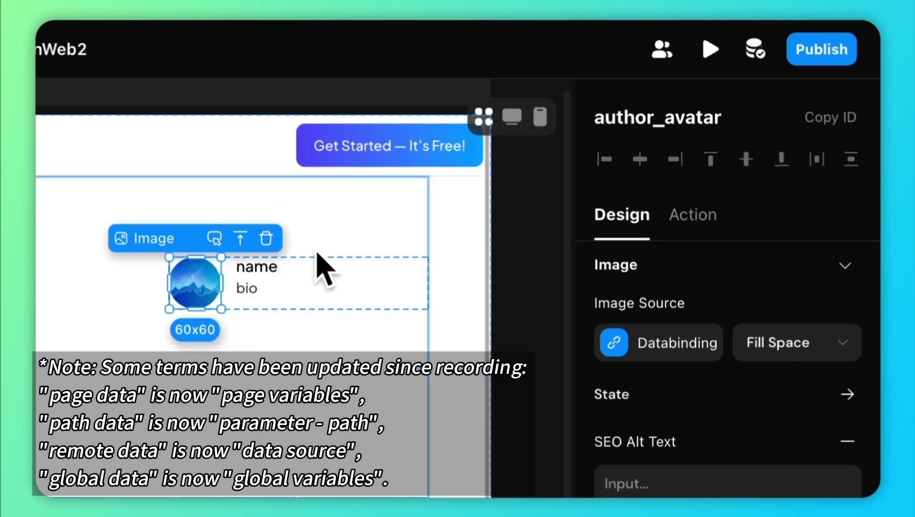
left_click(268, 128)
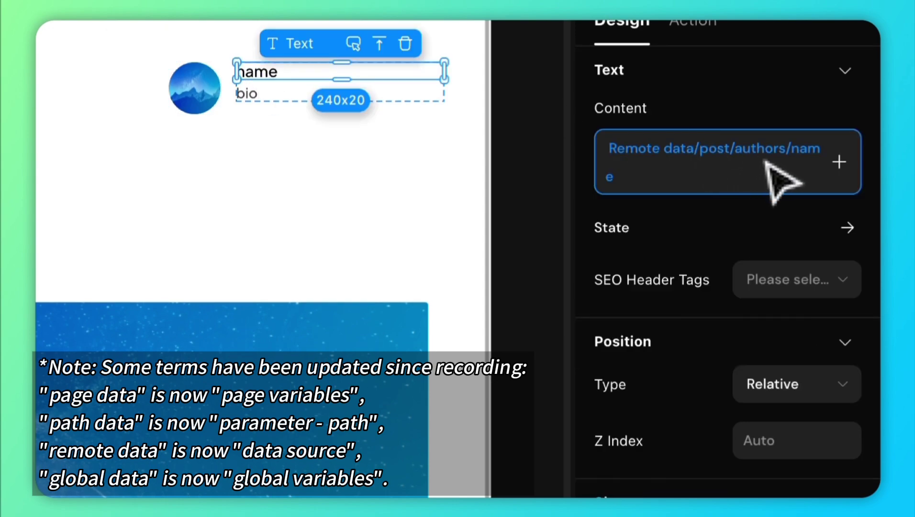
left_click(272, 98)
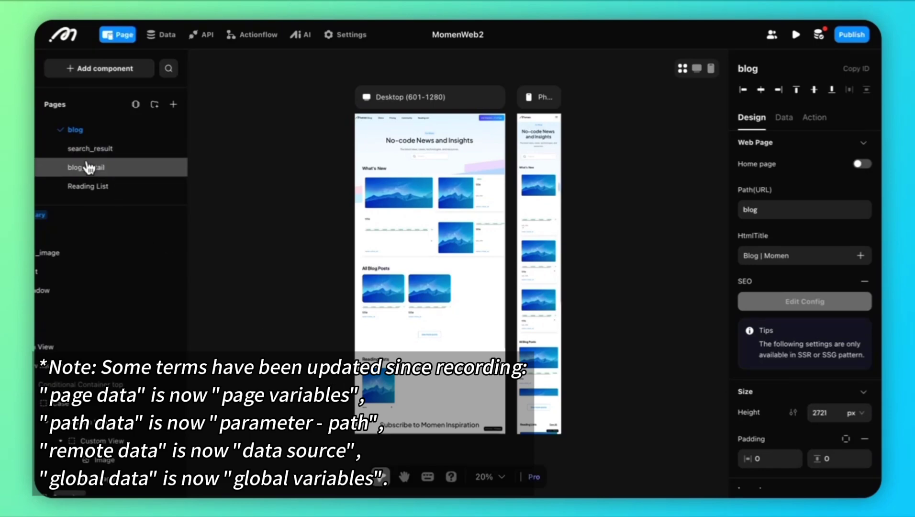
Replace the author name text's content on the desktop blog_detail page with in-page remote data from post's authors relation.
left_click(88, 167)
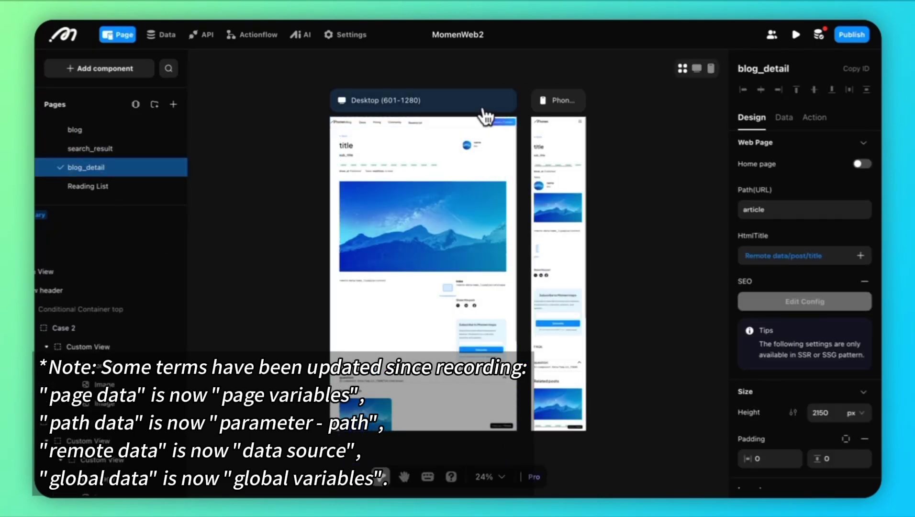
scroll(483, 129, "up", 5)
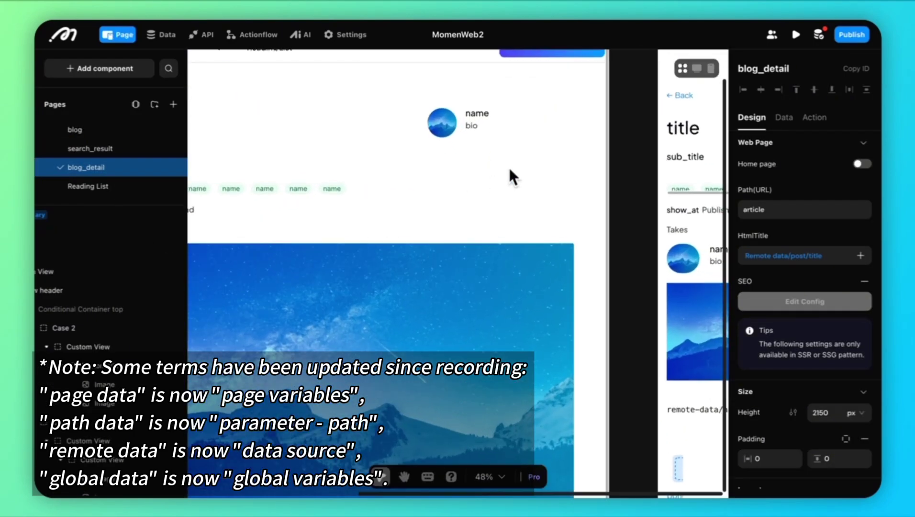
left_click(474, 115)
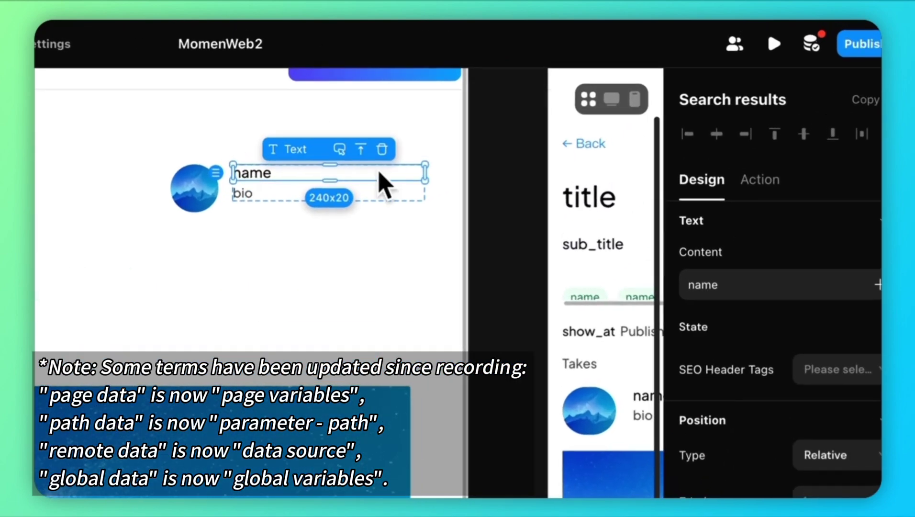
left_click(724, 285)
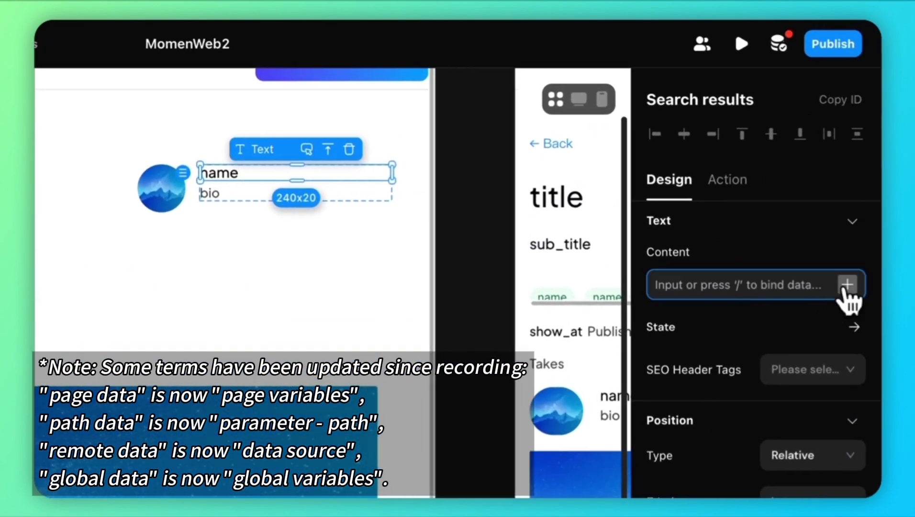
left_click(847, 285)
mouse_move(785, 193)
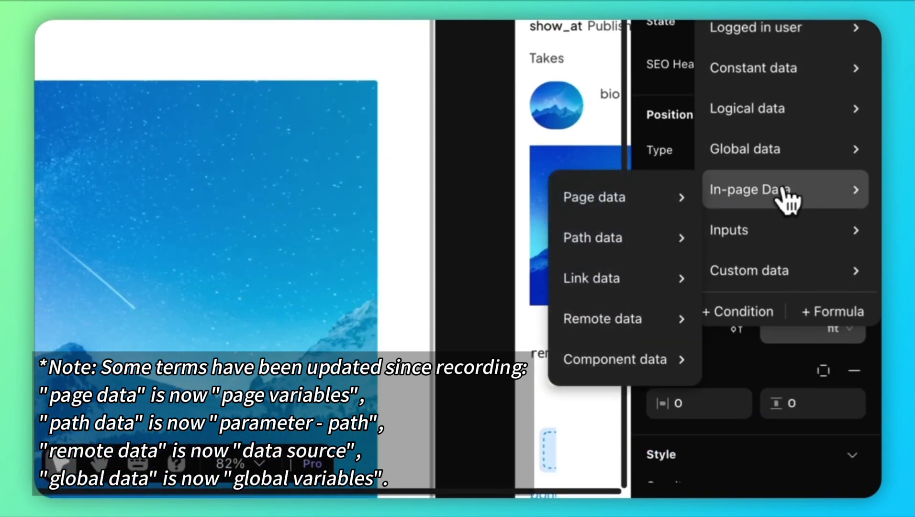
mouse_move(658, 329)
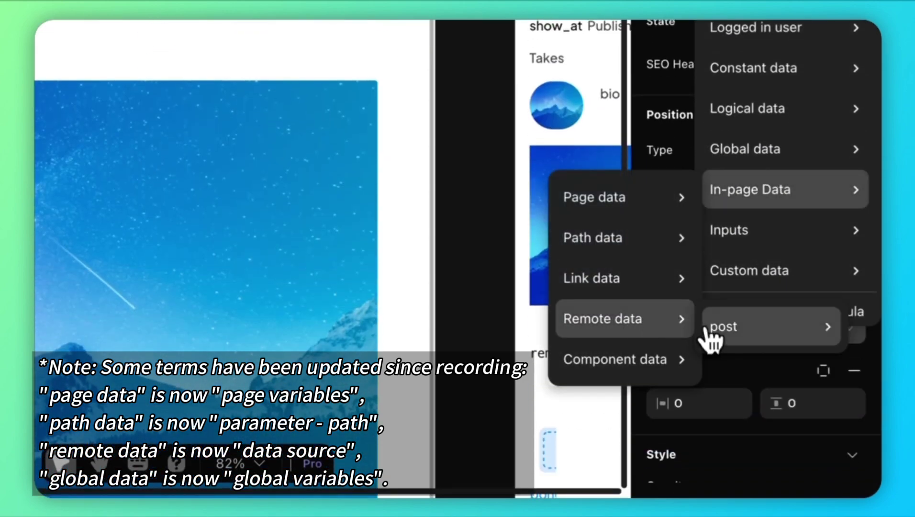
mouse_move(713, 331)
scroll(619, 269, "down", 5)
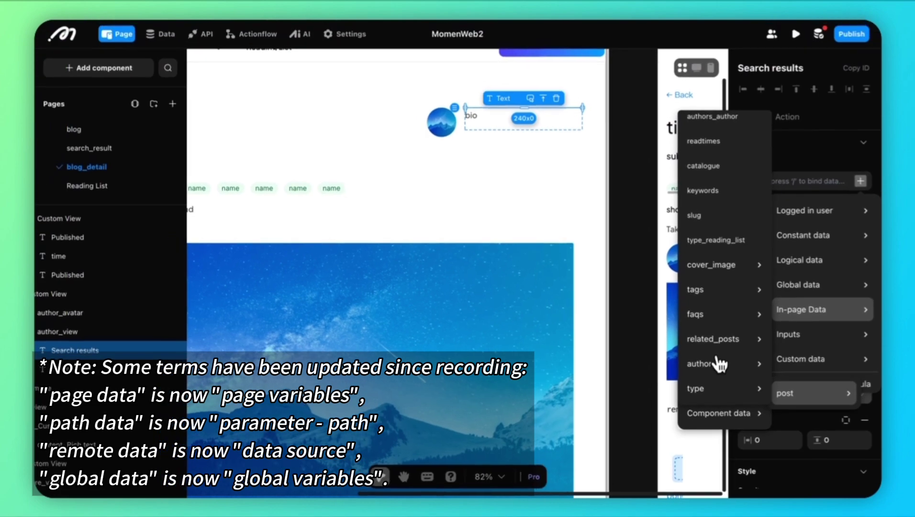
mouse_move(614, 413)
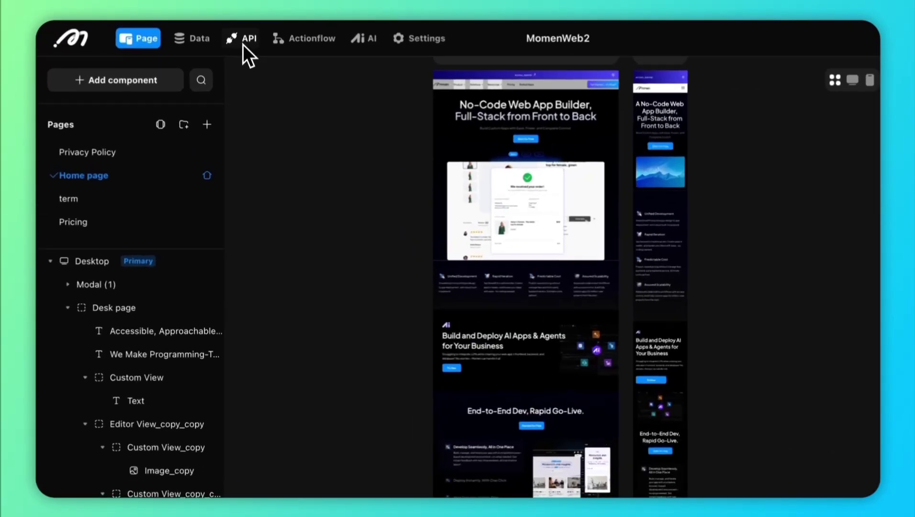
Open the invitedUserCount third-party API and review its request, inputs and outputs.
left_click(276, 44)
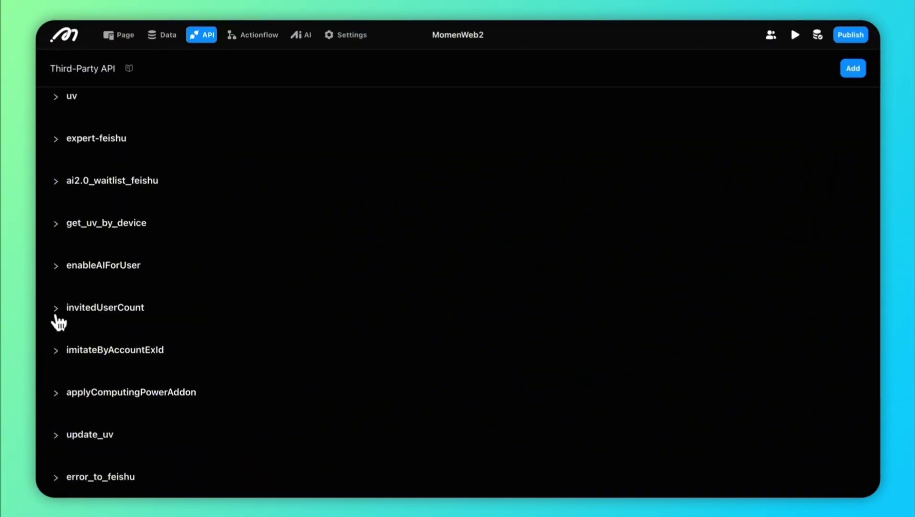
left_click(57, 312)
scroll(282, 376, "down", 5)
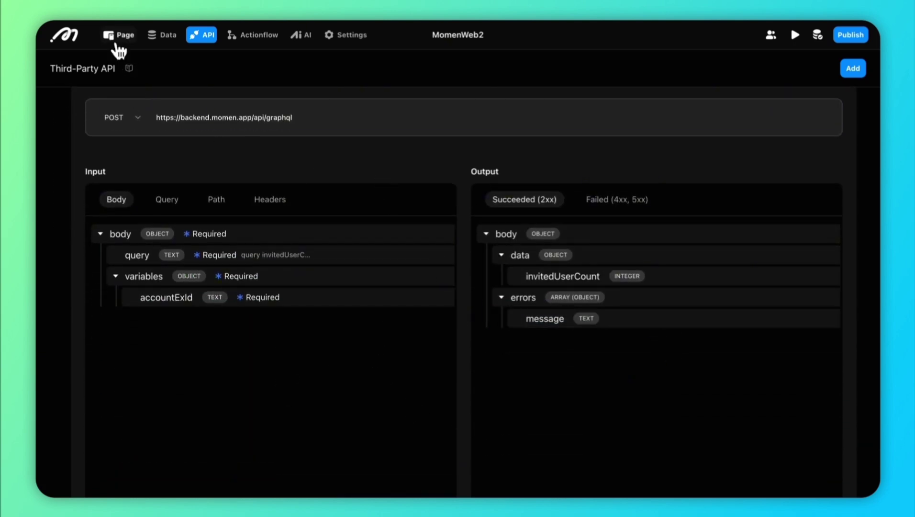
Open the ZAI2.0LP page from the LandingPage folder and look over its layout.
left_click(118, 37)
scroll(90, 161, "down", 2)
scroll(90, 162, "down", 5)
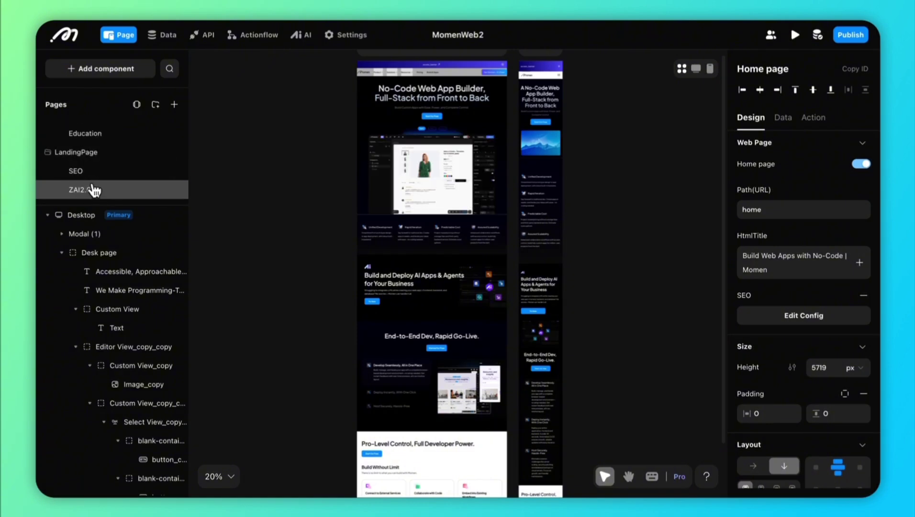
left_click(94, 190)
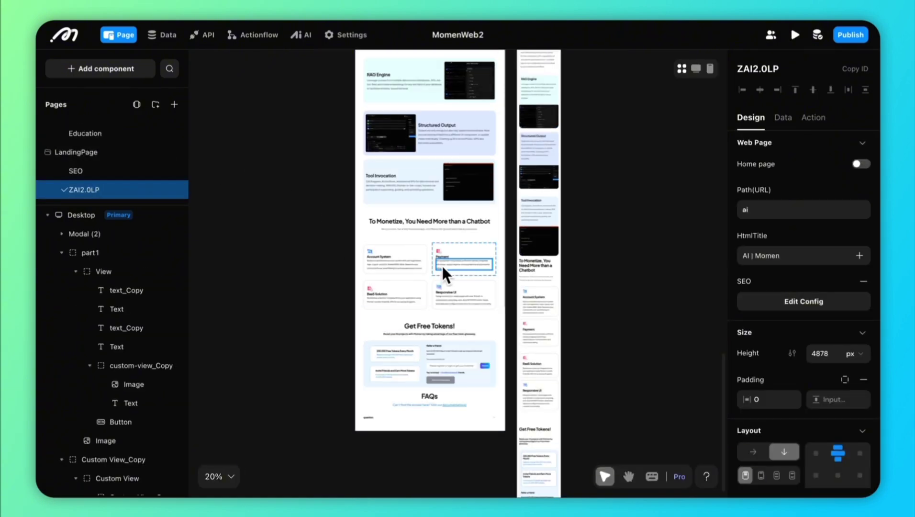
scroll(444, 270, "up", 8)
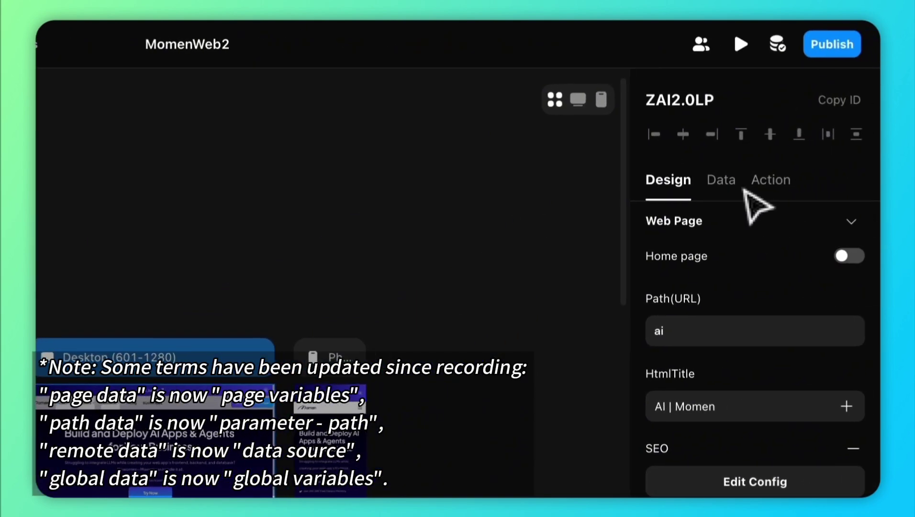
Review the data defined on the ZAI2.0LP page and expand the get_invited_count custom remote data.
left_click(727, 185)
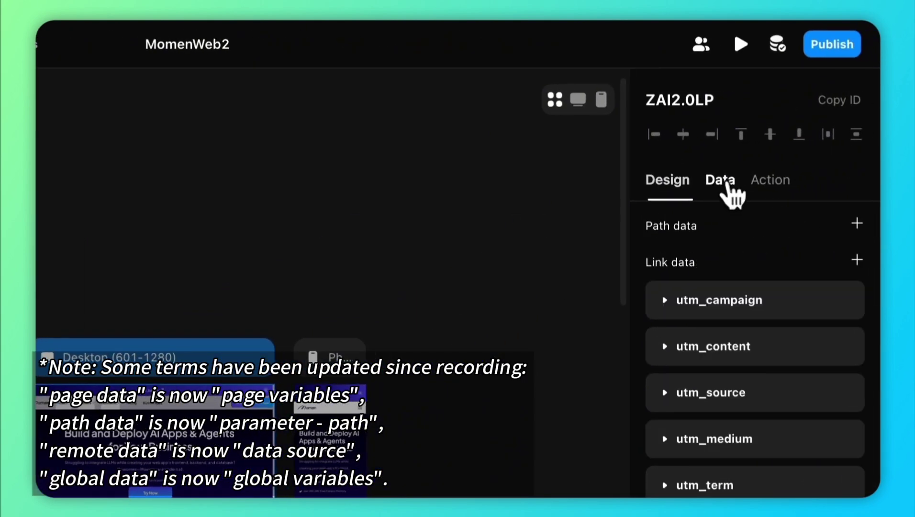
scroll(765, 180, "down", 5)
scroll(768, 172, "down", 1)
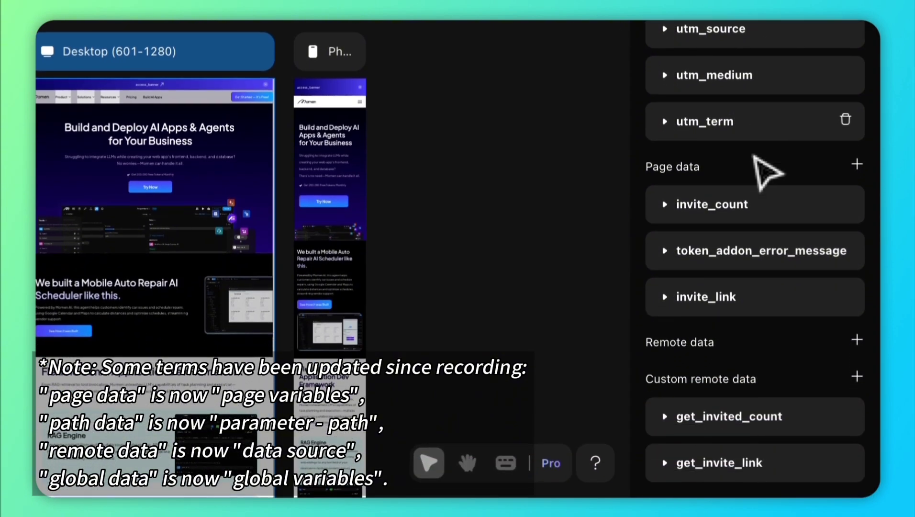
left_click(665, 426)
scroll(680, 450, "down", 6)
scroll(700, 446, "down", 1)
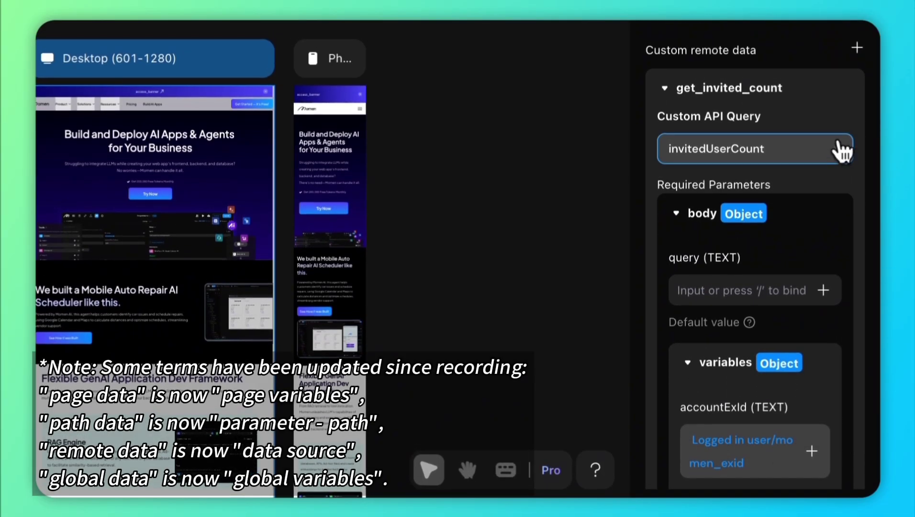
Check get_invited_count's custom API query, its accountExId parameter binding and its onSuccess action.
left_click(843, 152)
left_click(844, 152)
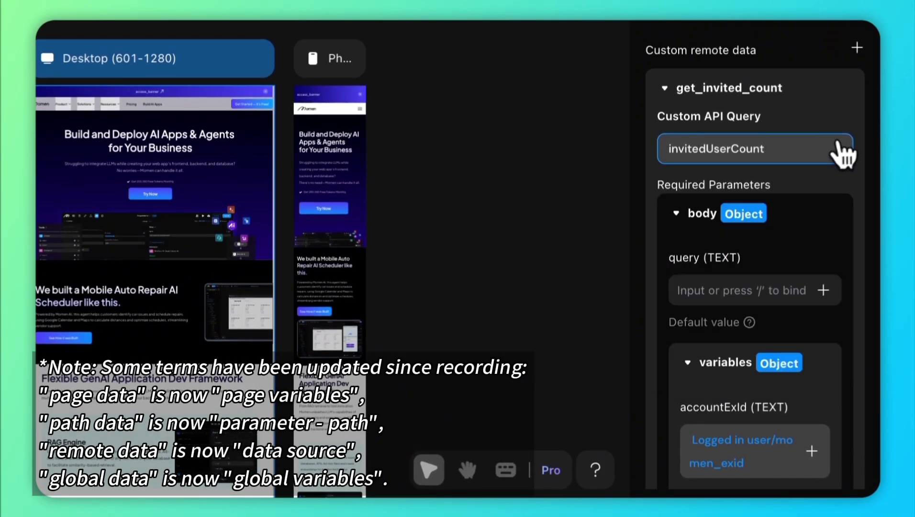
scroll(802, 246, "down", 8)
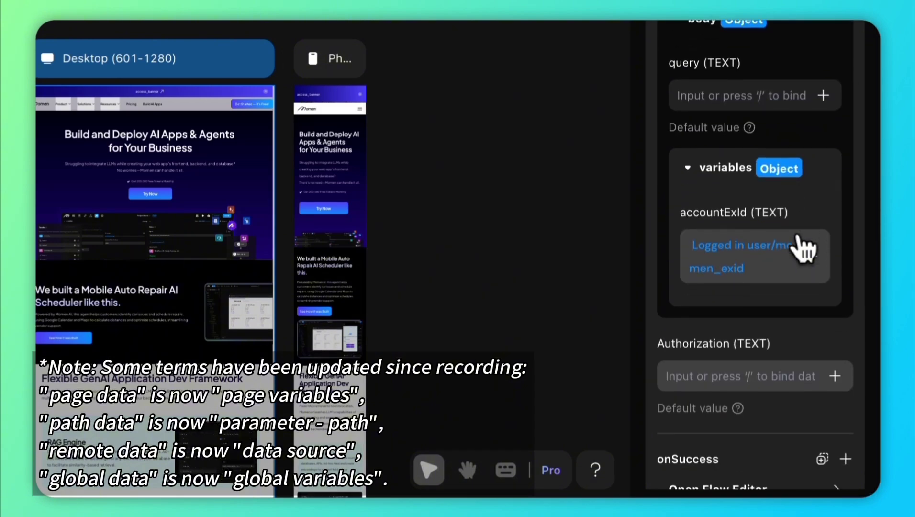
scroll(297, 235, "down", 10)
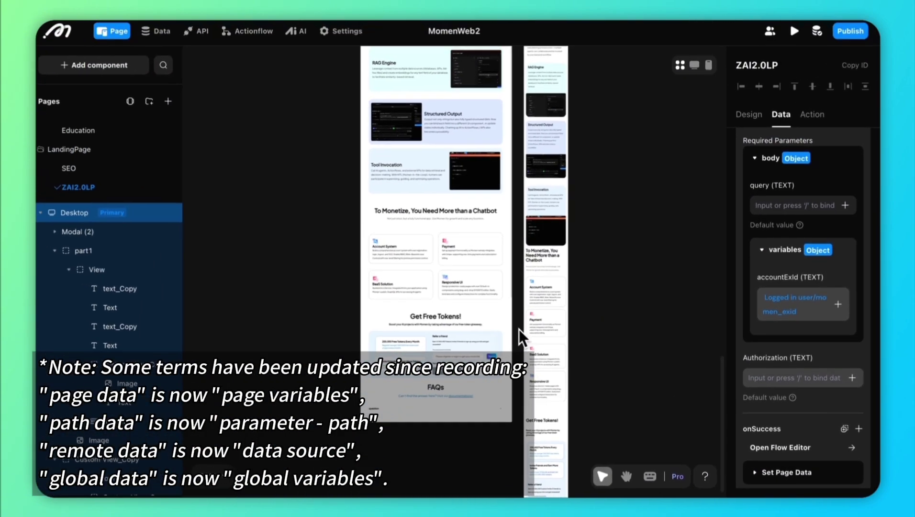
Inspect the conditional data bound to the invite count text in the Get Free Tokens section, expanding its login case.
scroll(506, 287, "up", 5)
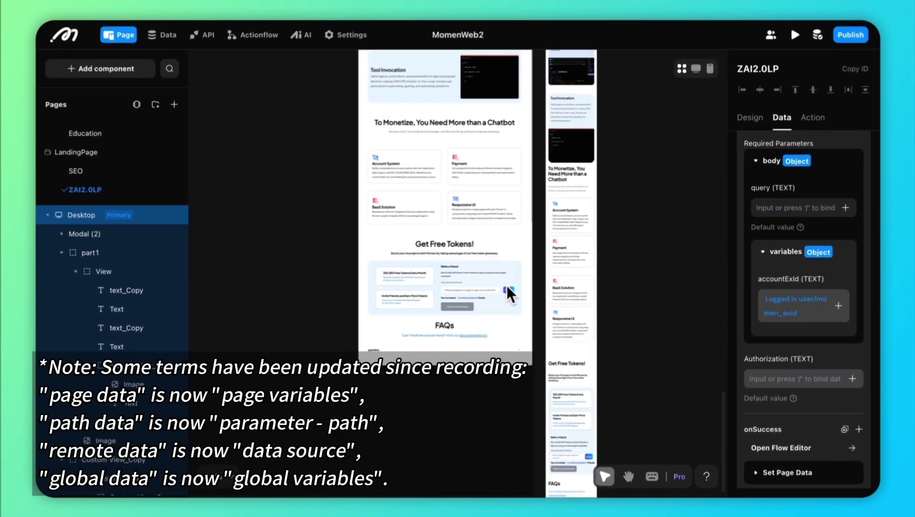
left_click(440, 311)
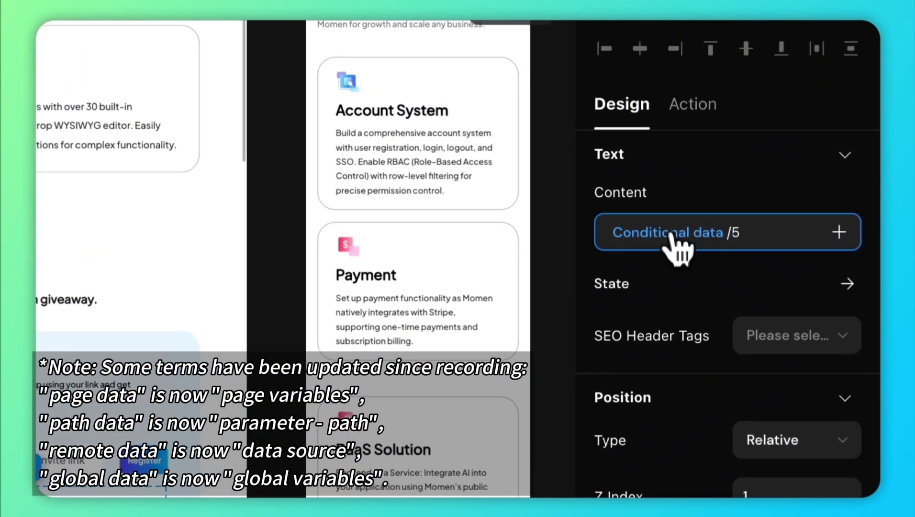
left_click(673, 234)
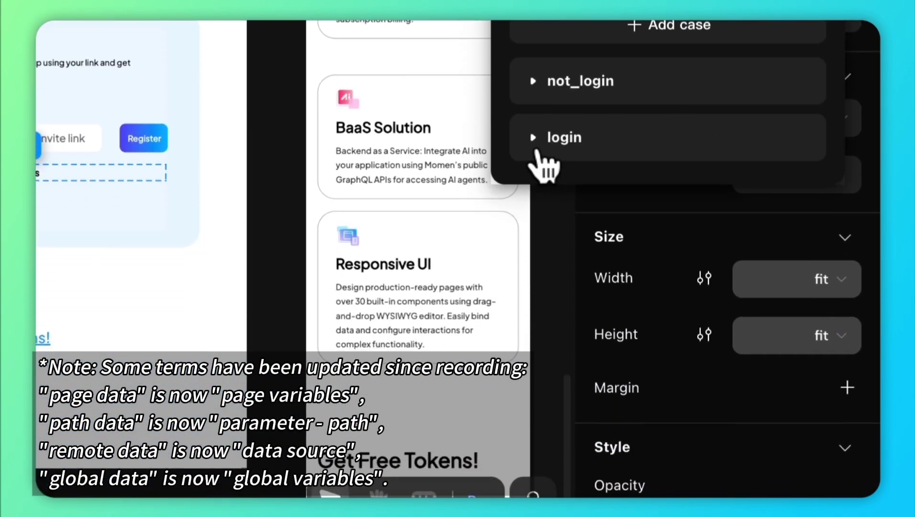
left_click(539, 160)
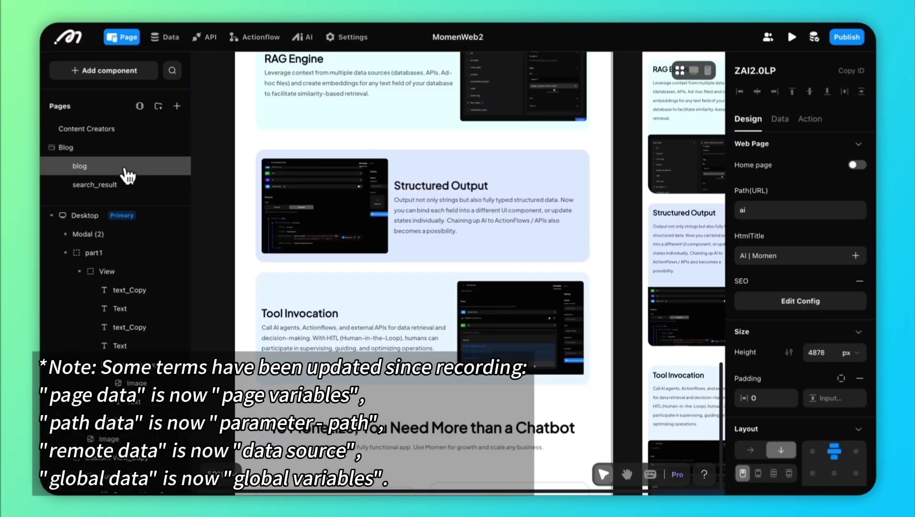
Open the blog page and review the post_List data settings, including its data source options, data model, limit, filter and sort criteria.
left_click(128, 175)
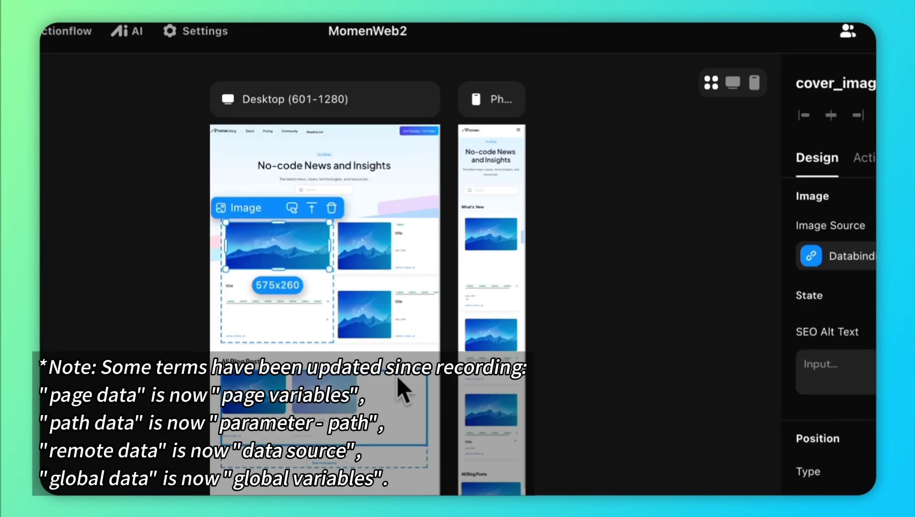
left_click(476, 260)
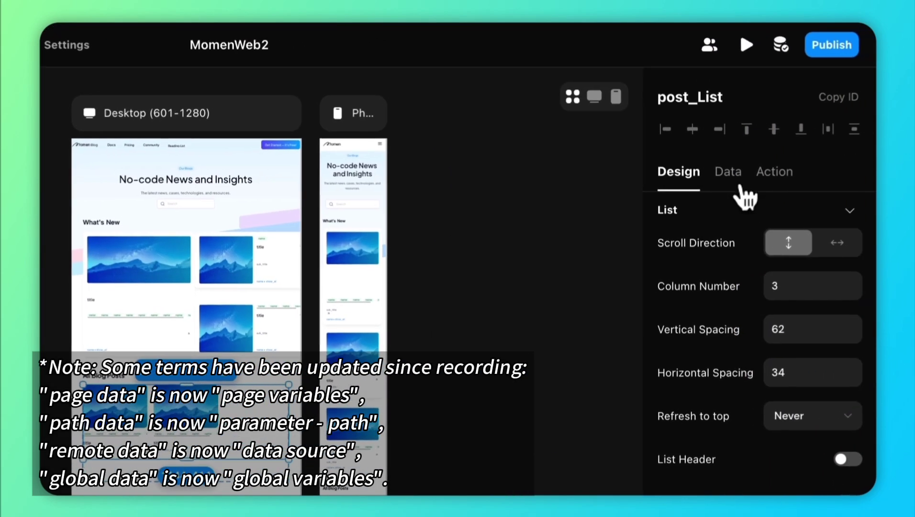
left_click(732, 173)
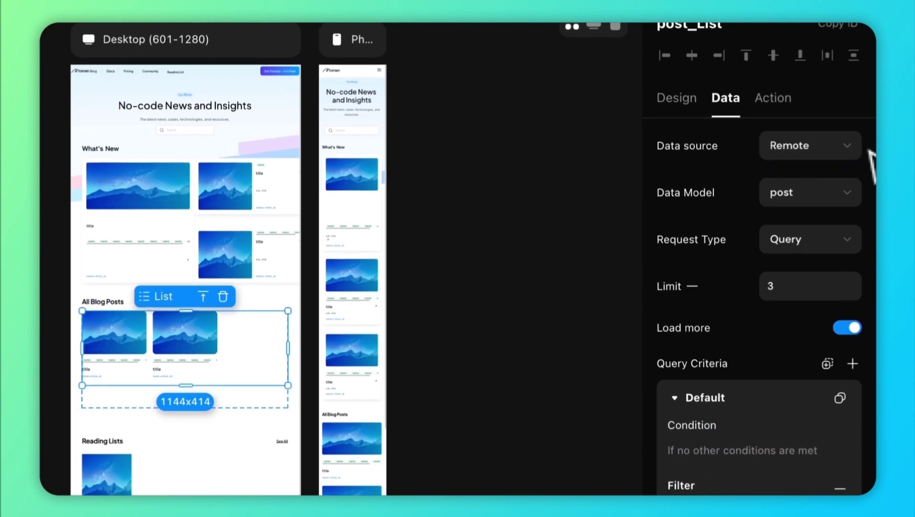
left_click(820, 155)
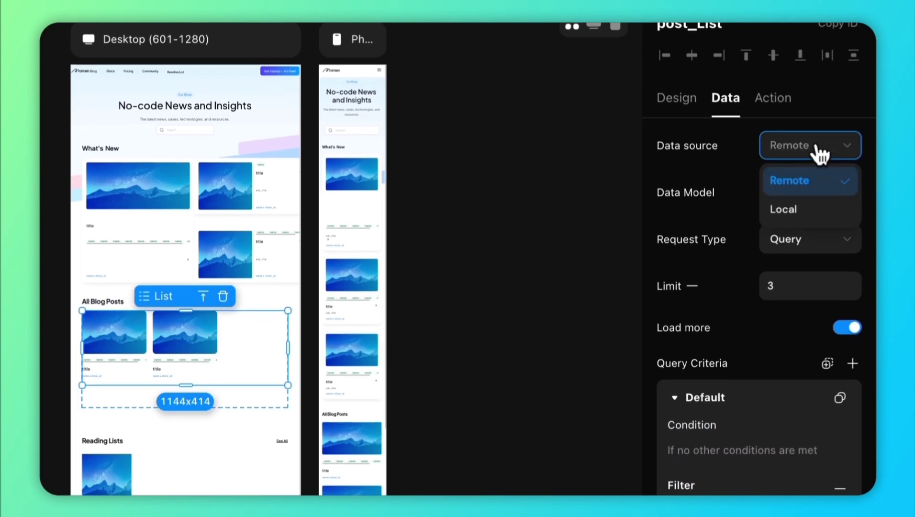
left_click(821, 154)
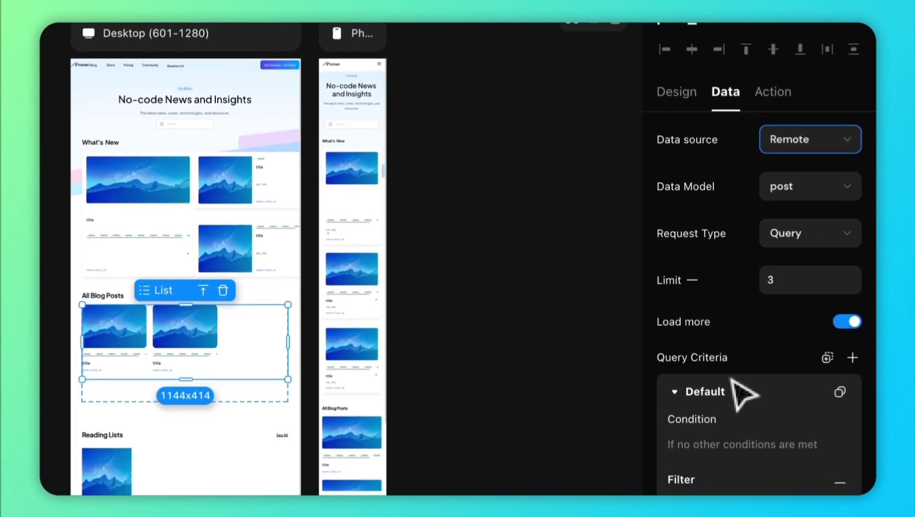
scroll(742, 394, "down", 3)
scroll(742, 393, "down", 2)
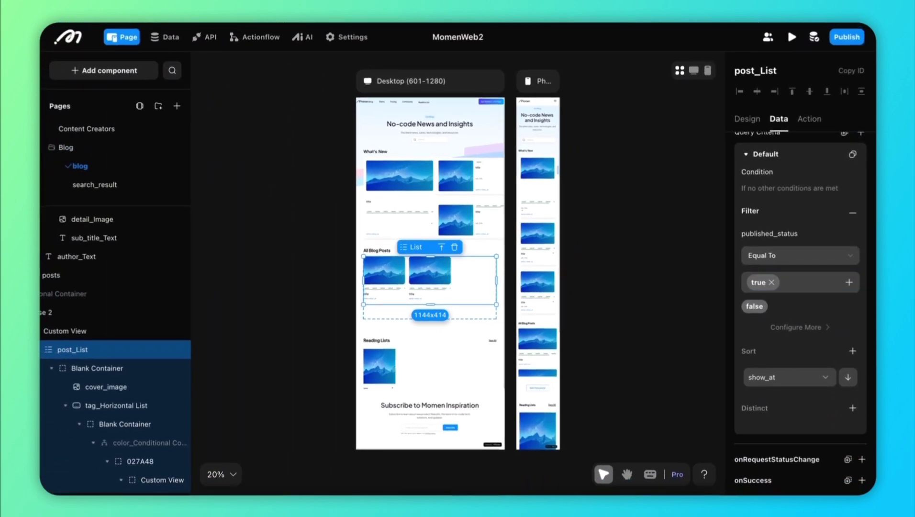
Open the Education page from the Solution folder and inspect the value bound to the rich text under How to Apply.
scroll(96, 192, "down", 3)
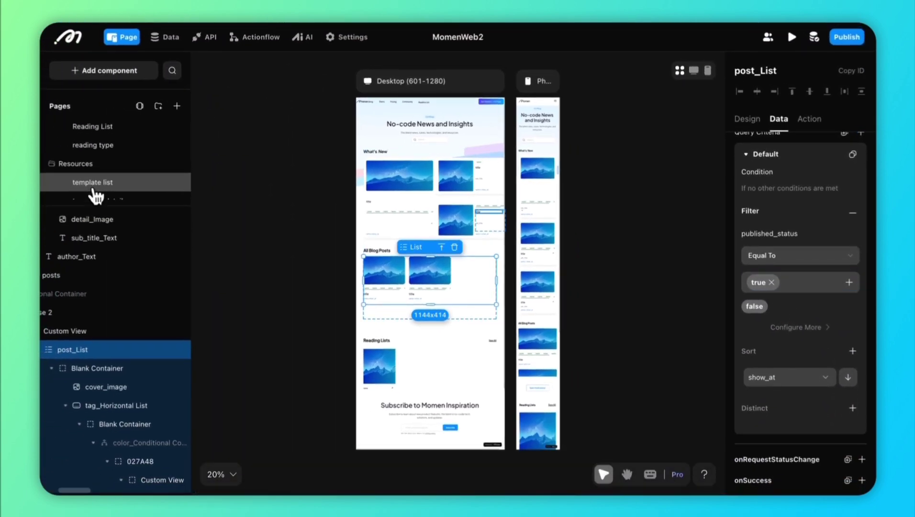
scroll(96, 194, "down", 2)
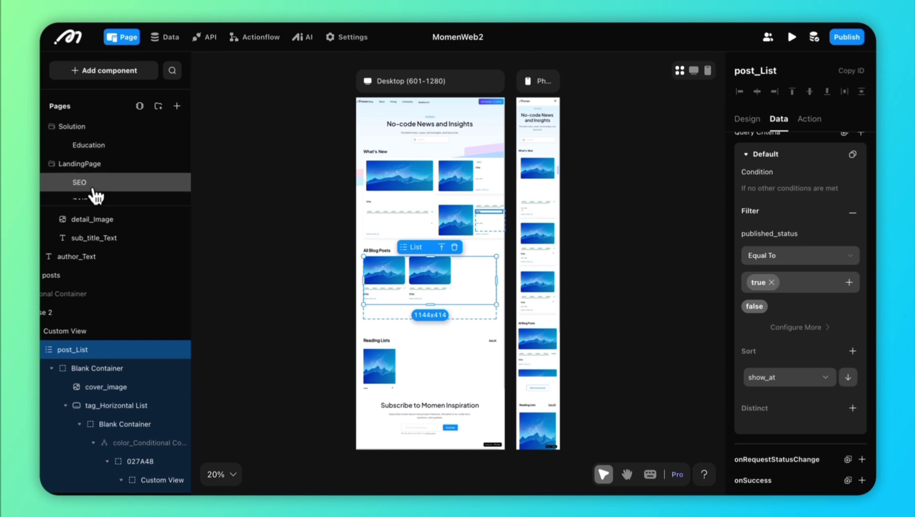
left_click(96, 145)
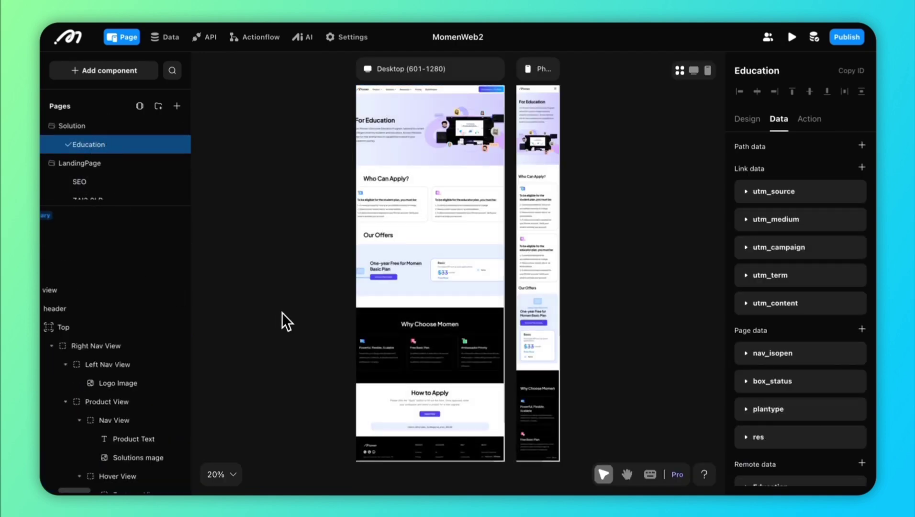
scroll(322, 300, "down", 2)
scroll(418, 319, "up", 2)
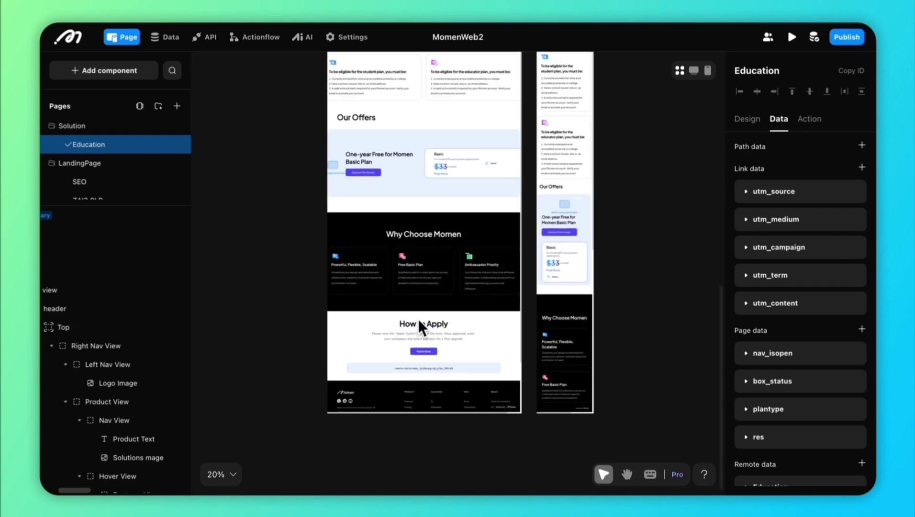
left_click(467, 367)
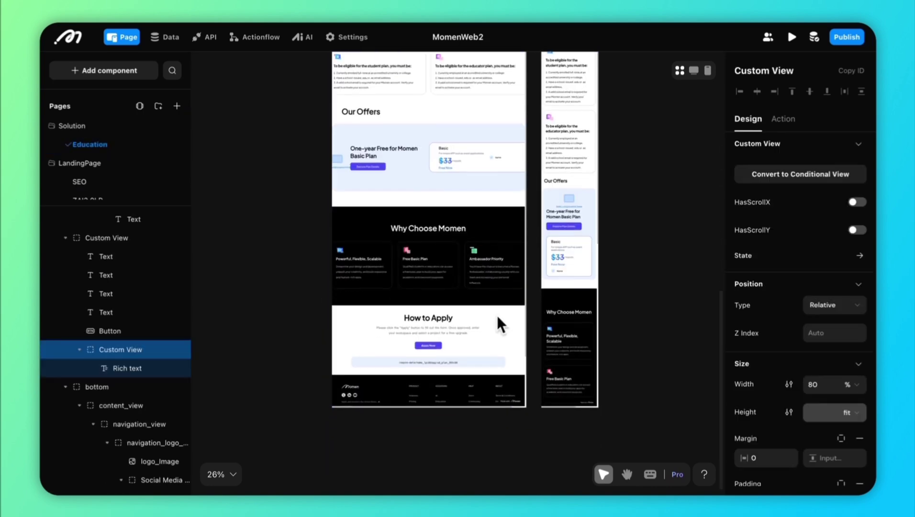
left_click(450, 337)
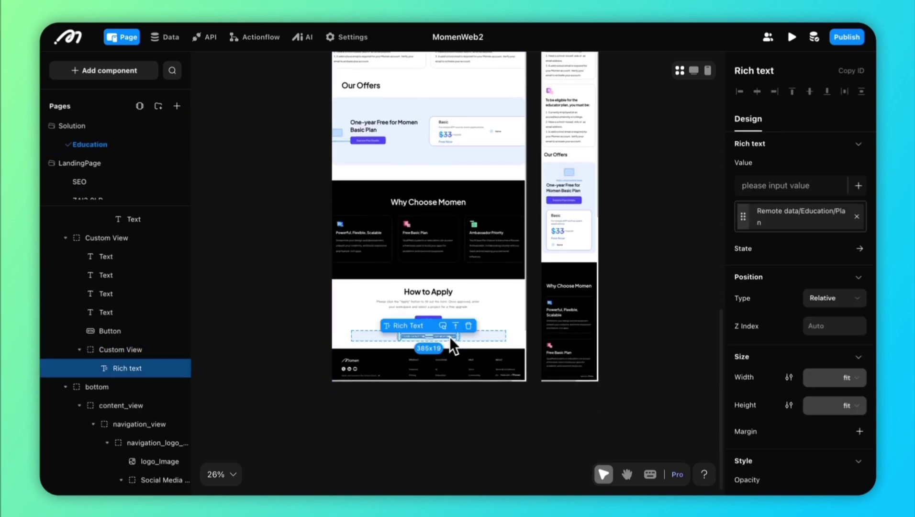
Select the Education page's desktop layout, review the data defined on the page and expand its Education remote data.
scroll(455, 289, "up", 10)
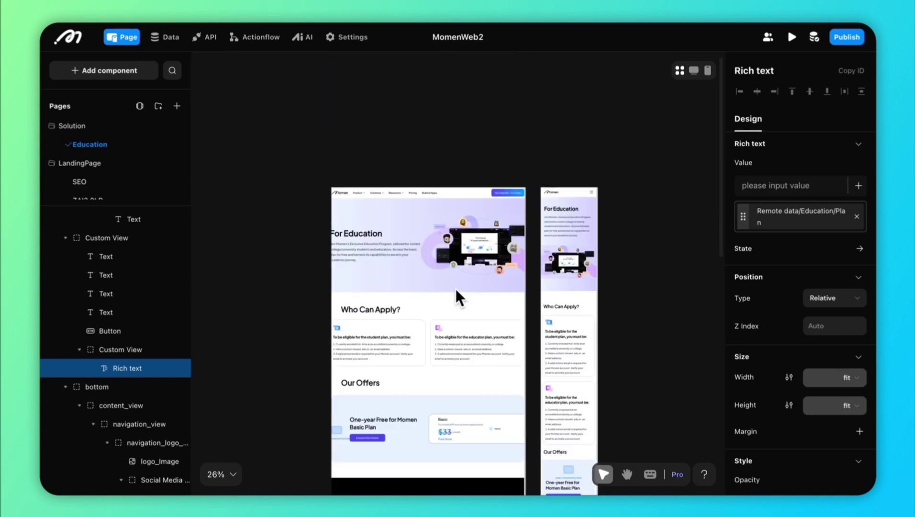
left_click(495, 312)
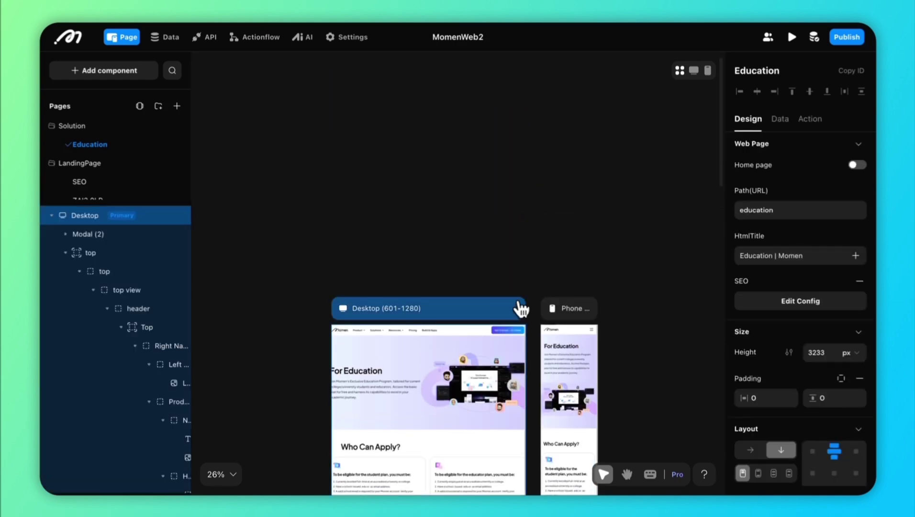
scroll(593, 354, "down", 10)
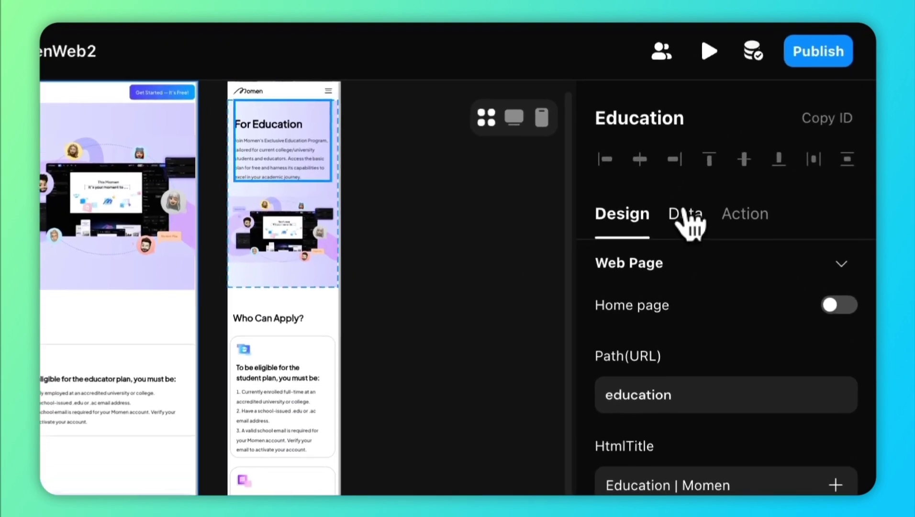
left_click(780, 119)
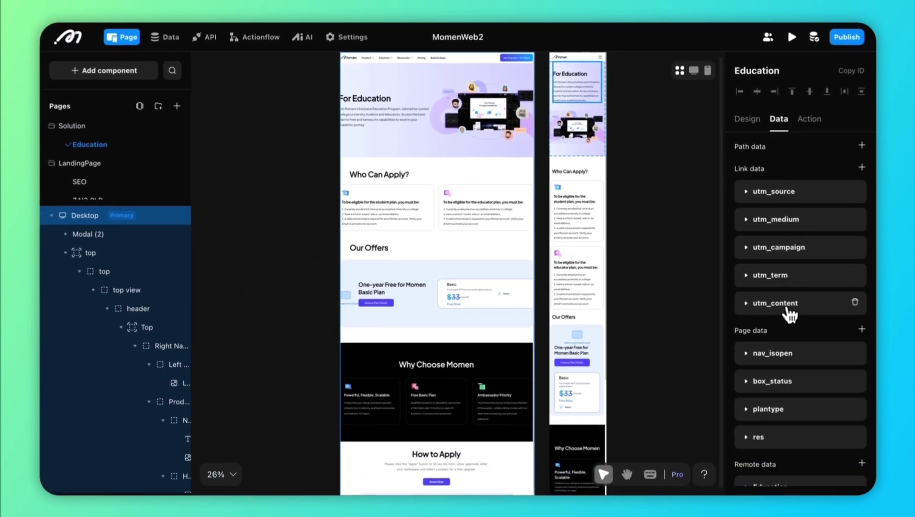
scroll(788, 311, "down", 1)
scroll(790, 316, "down", 1)
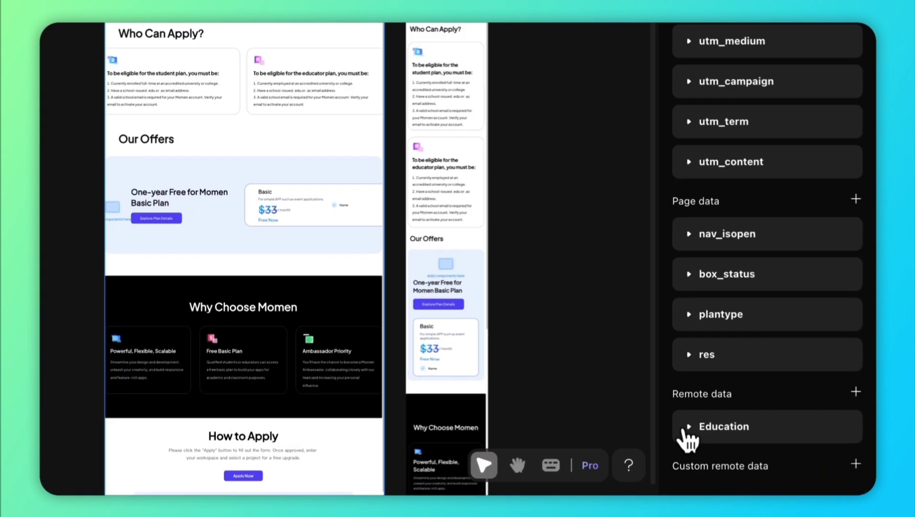
left_click(766, 447)
Examine the Education remote data's available data models, request type, data limit and query criteria without changing them.
scroll(772, 450, "down", 5)
scroll(772, 457, "down", 1)
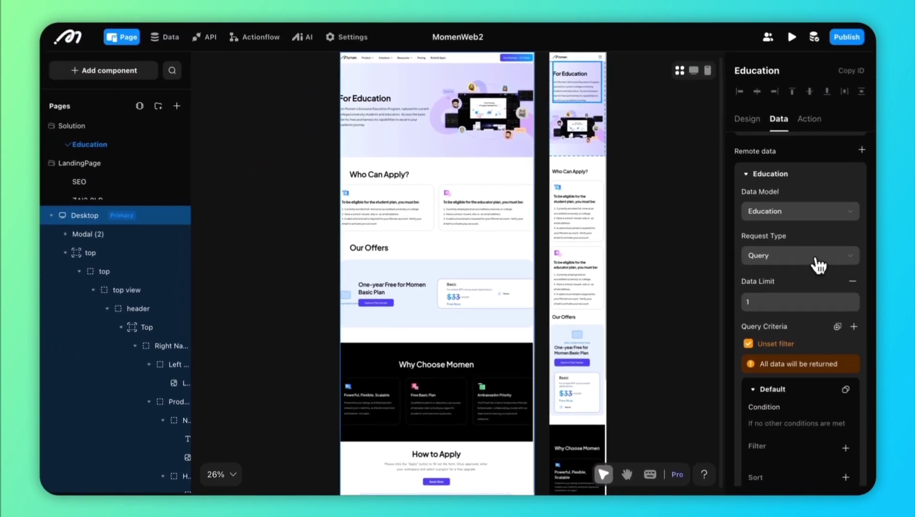
left_click(854, 221)
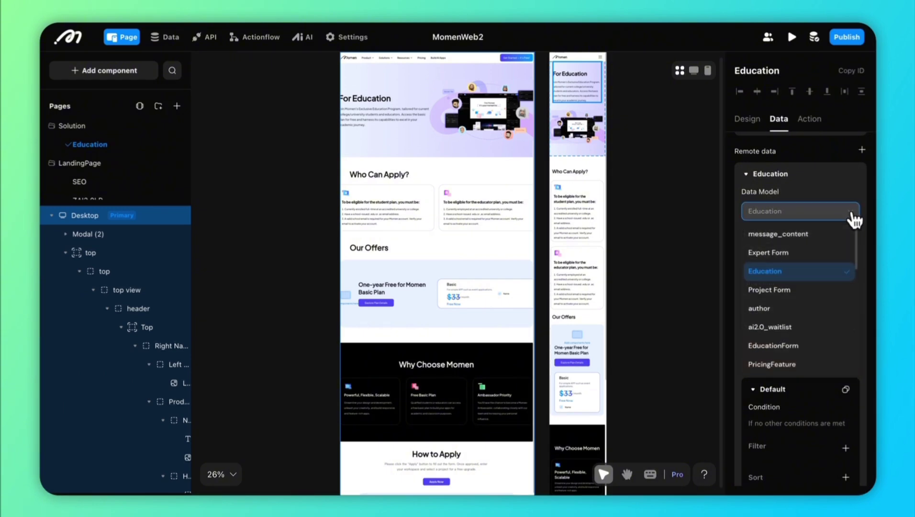
left_click(855, 221)
scroll(815, 338, "down", 3)
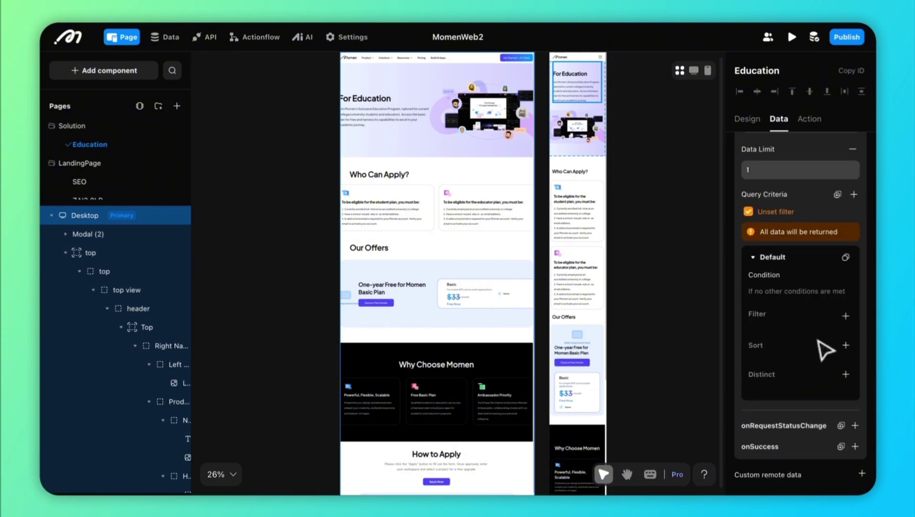
Select the rich text under How to Apply and browse its value binding options through In-page Data to the Education remote data.
scroll(496, 344, "down", 5)
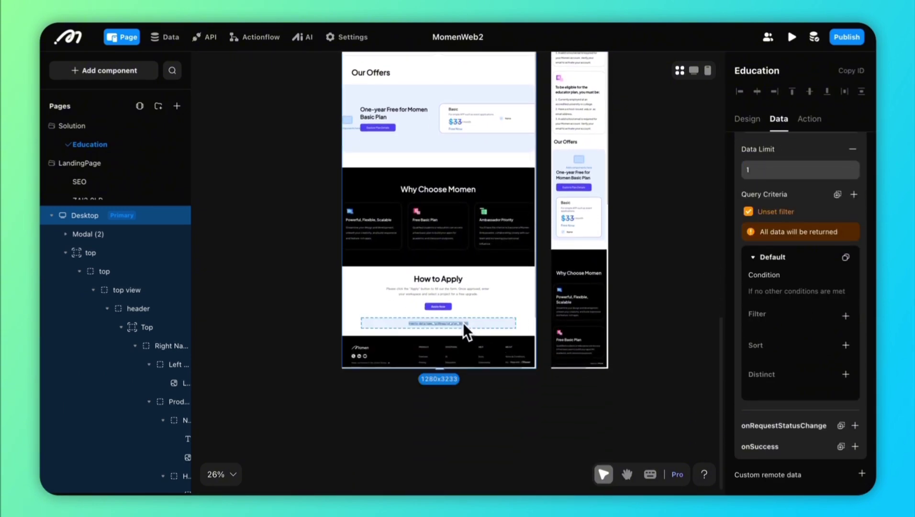
left_click(462, 324)
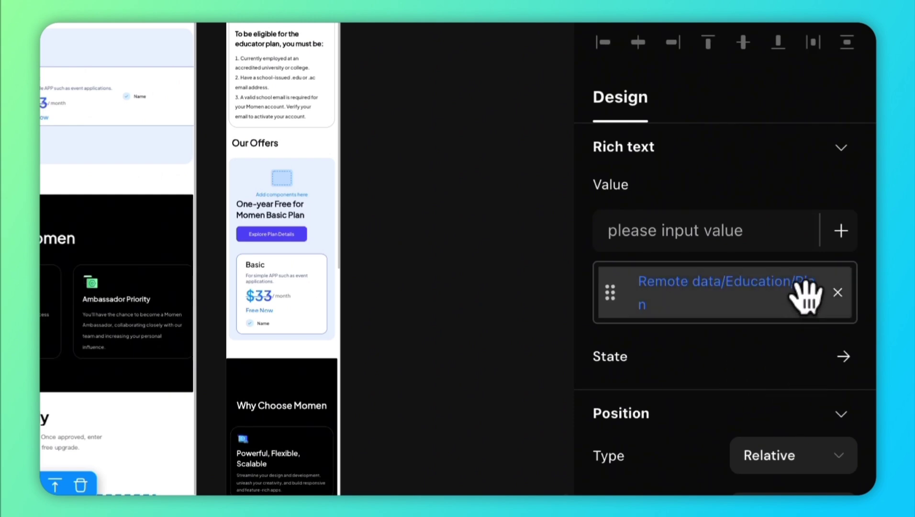
left_click(841, 232)
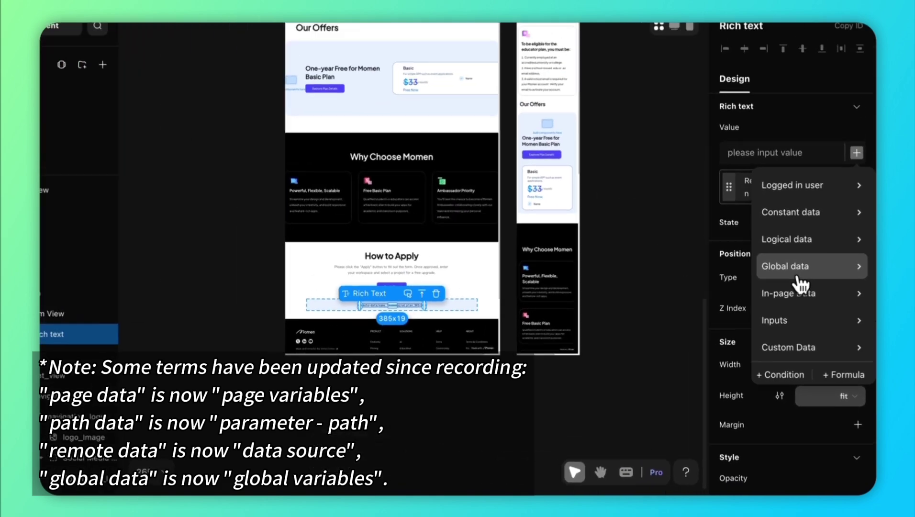
mouse_move(730, 130)
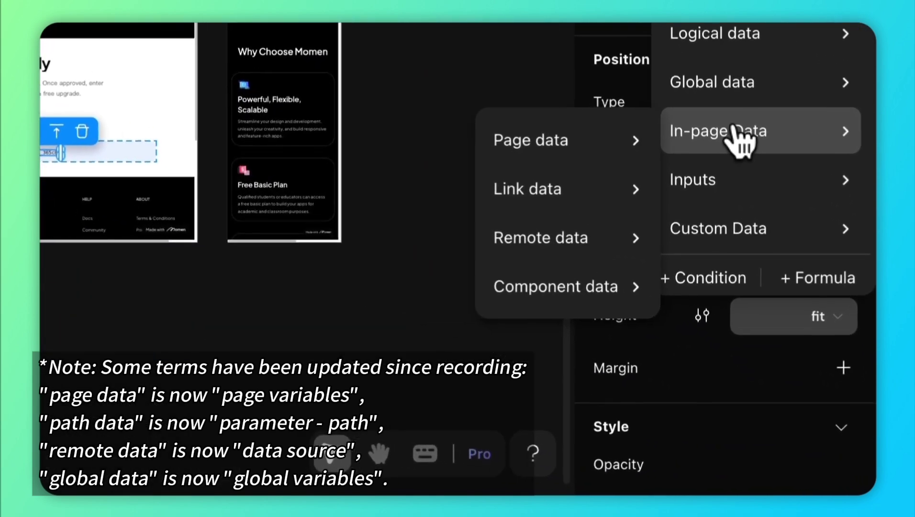
mouse_move(560, 235)
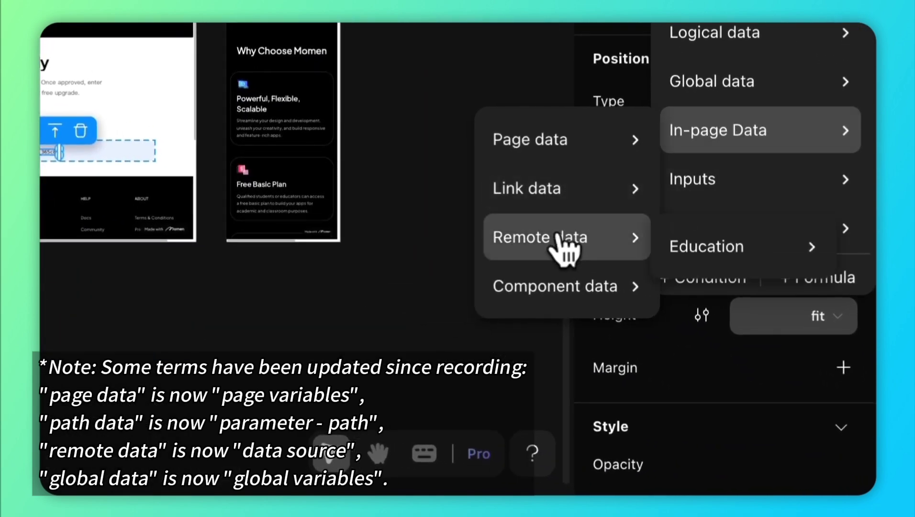
mouse_move(682, 261)
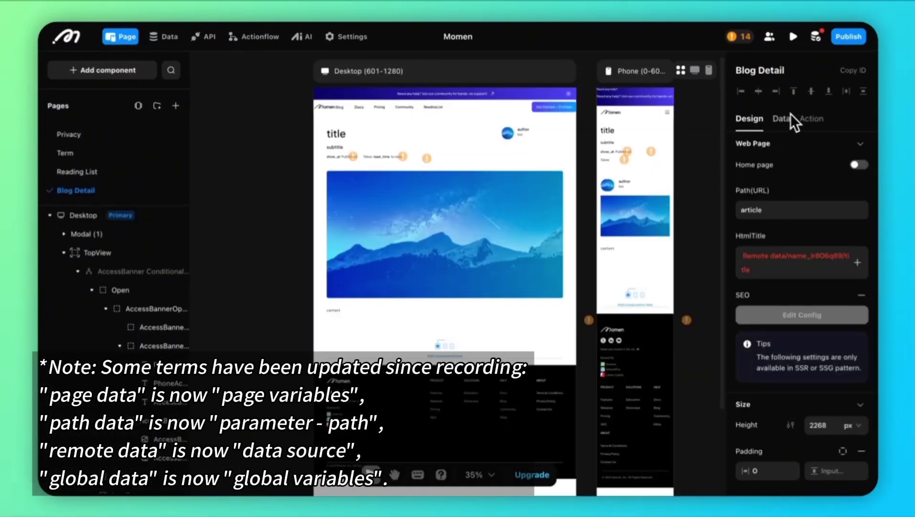
Add a remote data query to the Blog Detail page and set its data model to Blog.
left_click(788, 118)
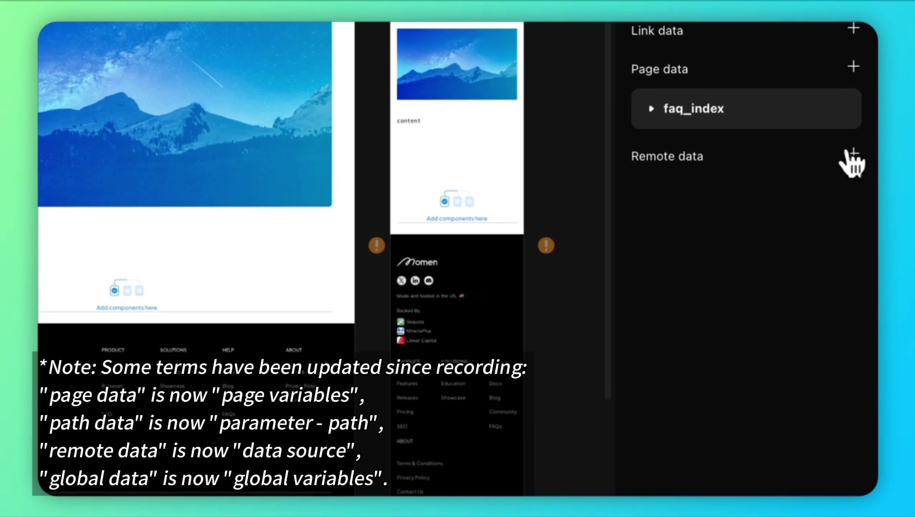
left_click(853, 158)
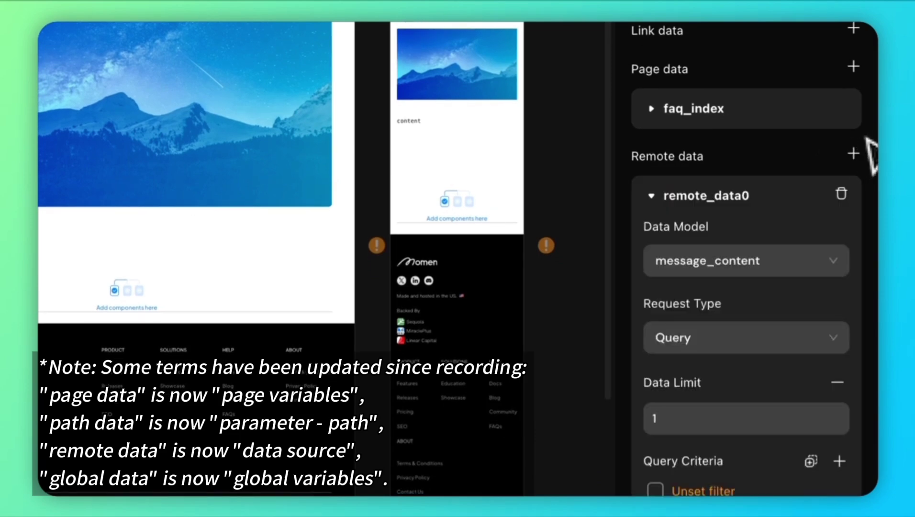
scroll(727, 249, "down", 2)
left_click(825, 189)
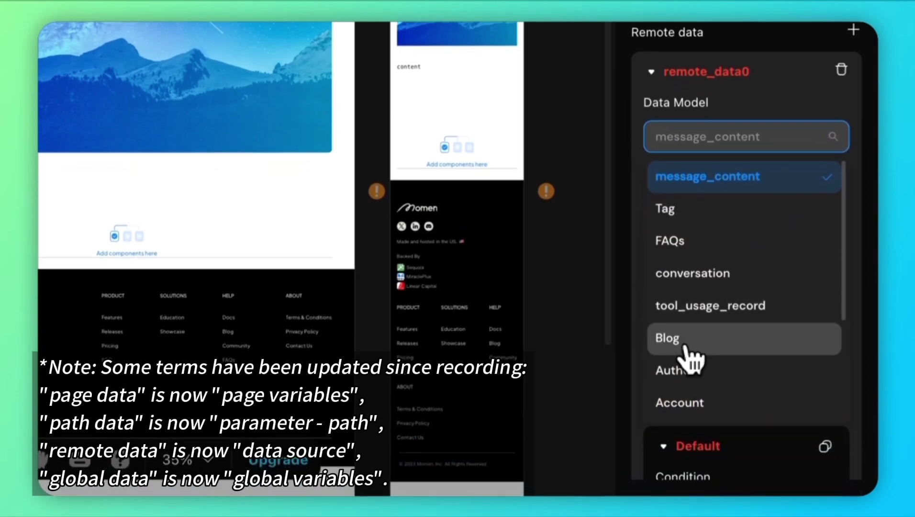
left_click(685, 346)
Add a filter on the slug field to the Blog query's default criteria.
scroll(715, 358, "down", 6)
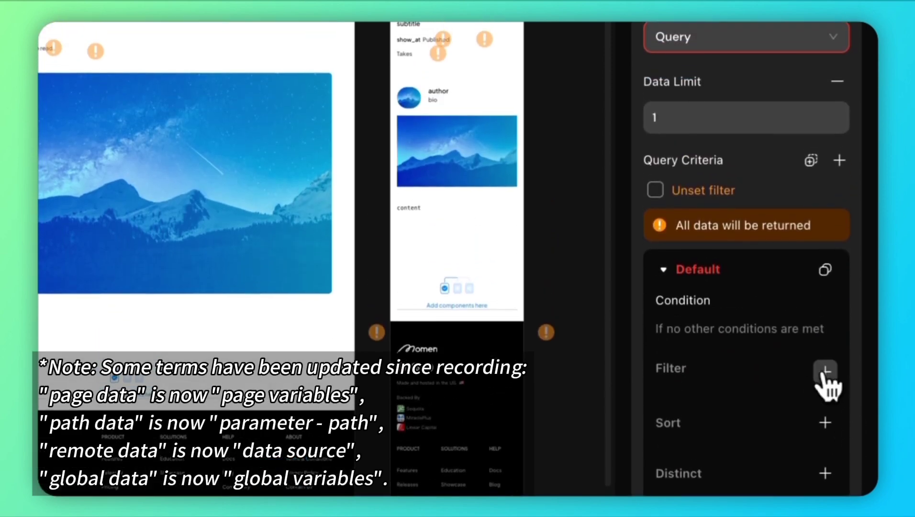
left_click(825, 230)
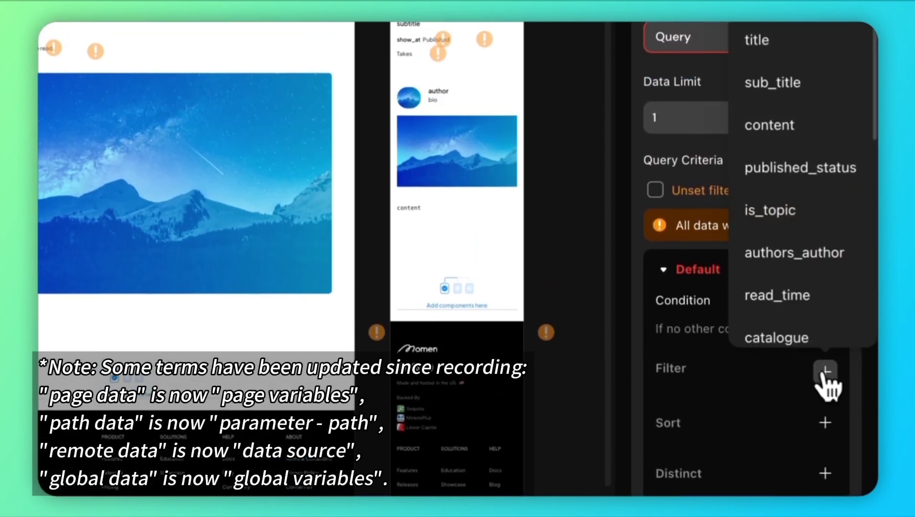
scroll(785, 215, "down", 3)
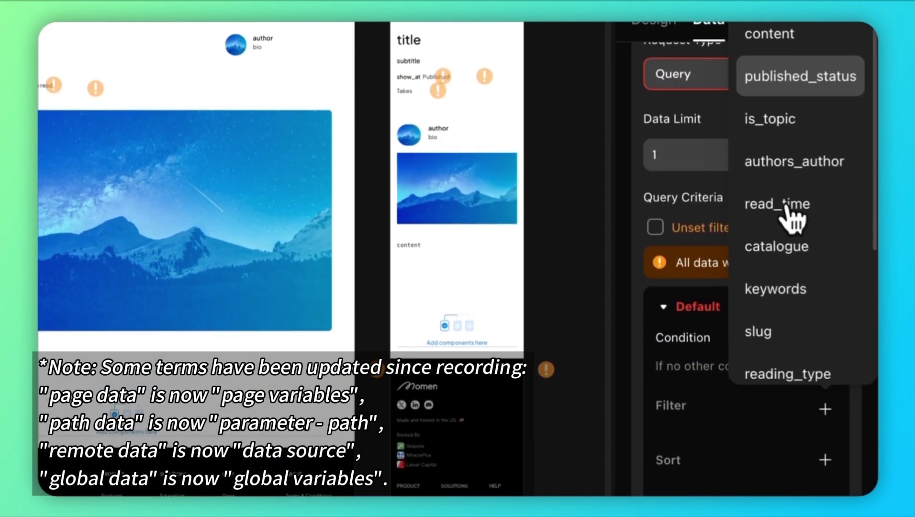
left_click(781, 301)
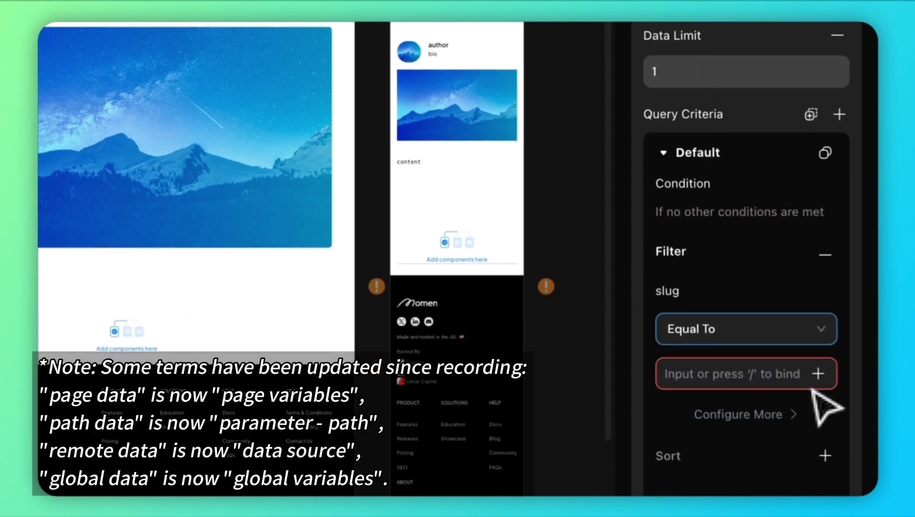
Bind the slug filter's Equal To value to the page's content path data.
left_click(819, 364)
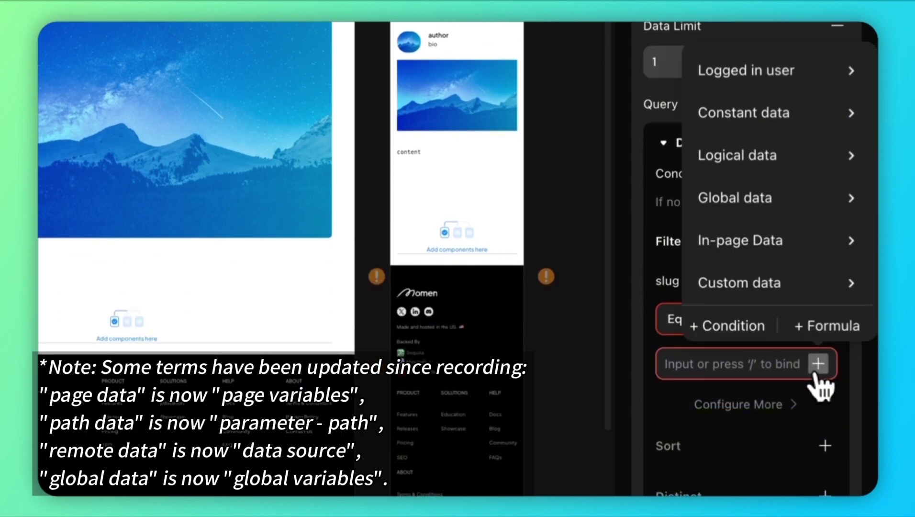
mouse_move(716, 256)
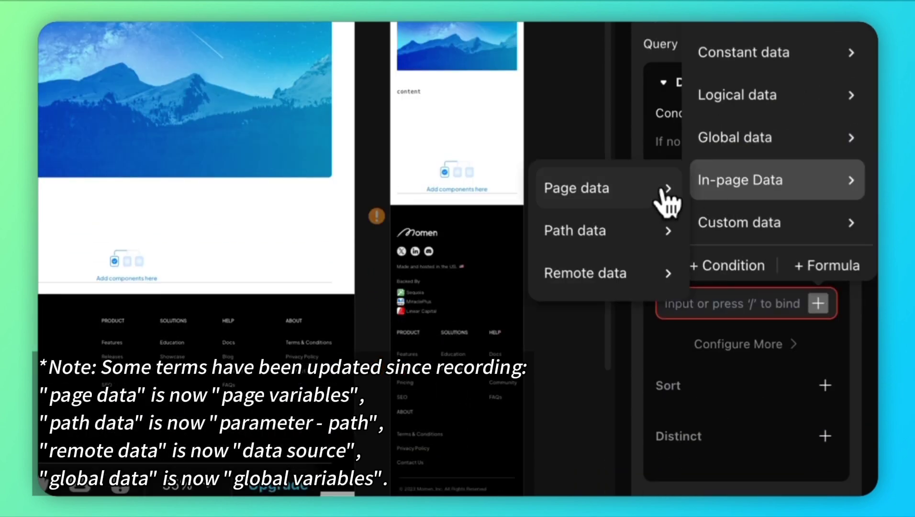
mouse_move(621, 240)
left_click(691, 247)
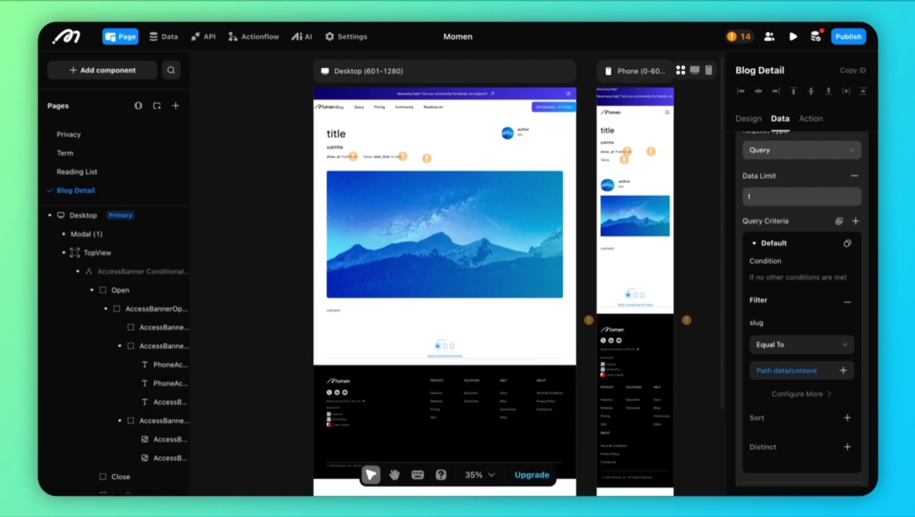
Bind the Blog Detail page's HtmlTitle to the title field of remote_data0.
left_click(859, 253)
mouse_move(793, 193)
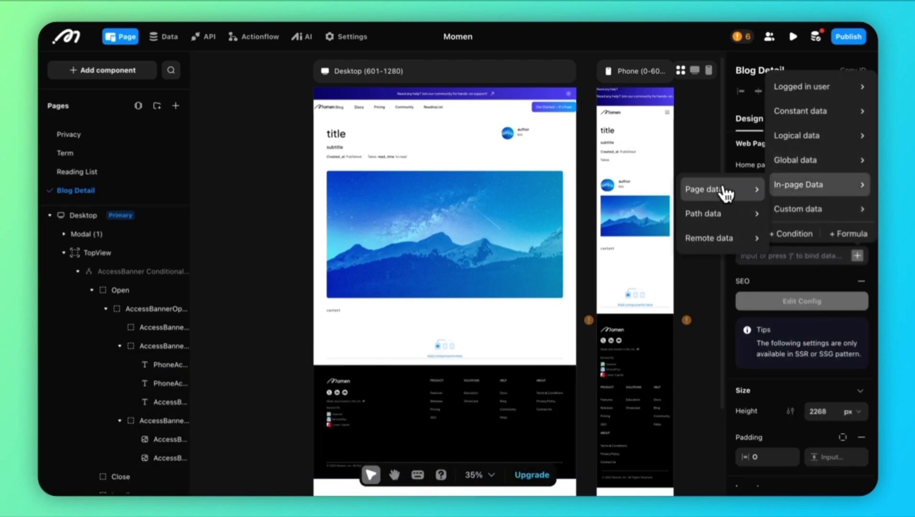
mouse_move(714, 238)
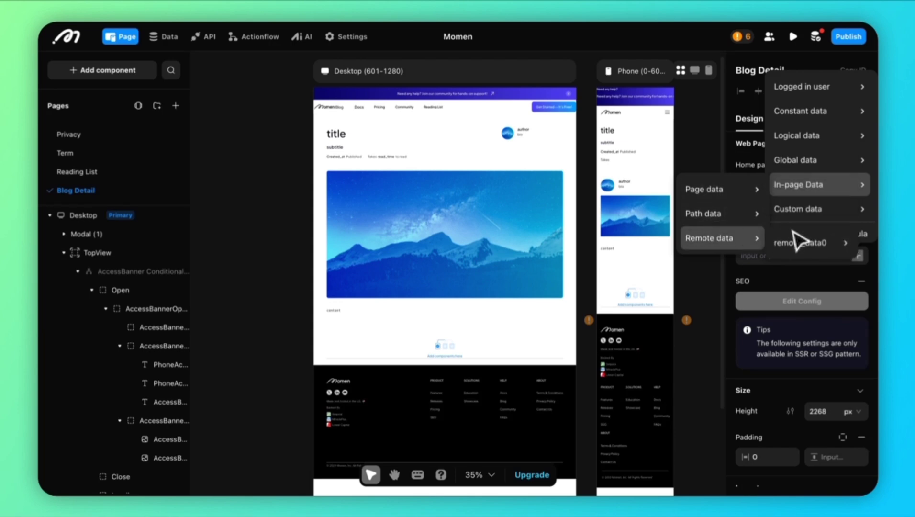
mouse_move(798, 243)
left_click(740, 246)
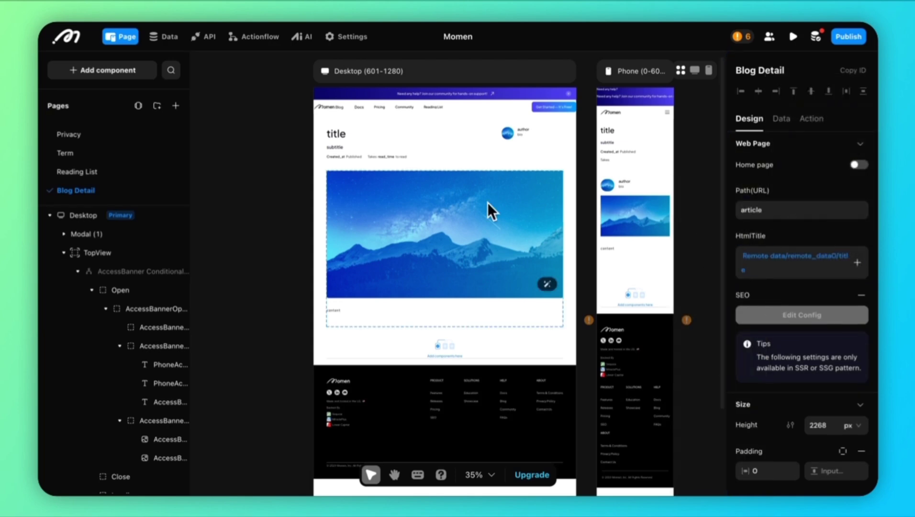
Bind the TitleText component's content to the title field of remote_data0.
scroll(455, 212, "up", 3)
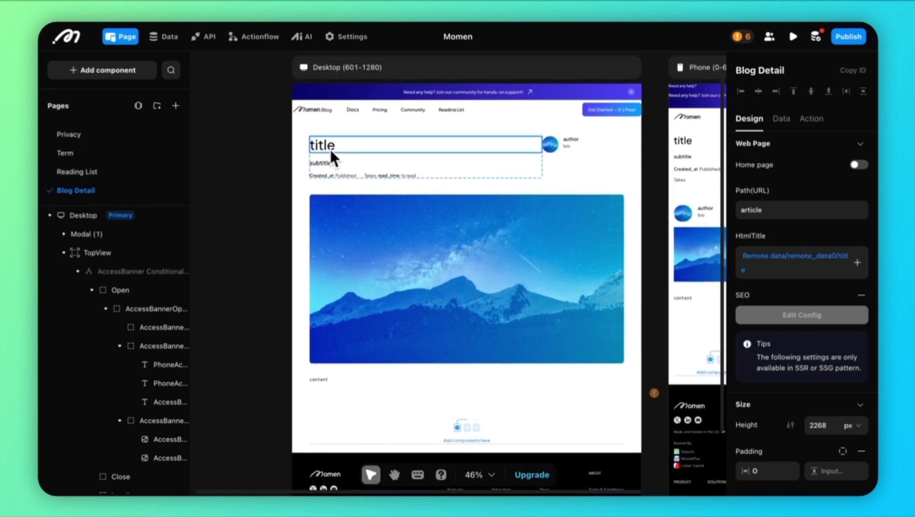
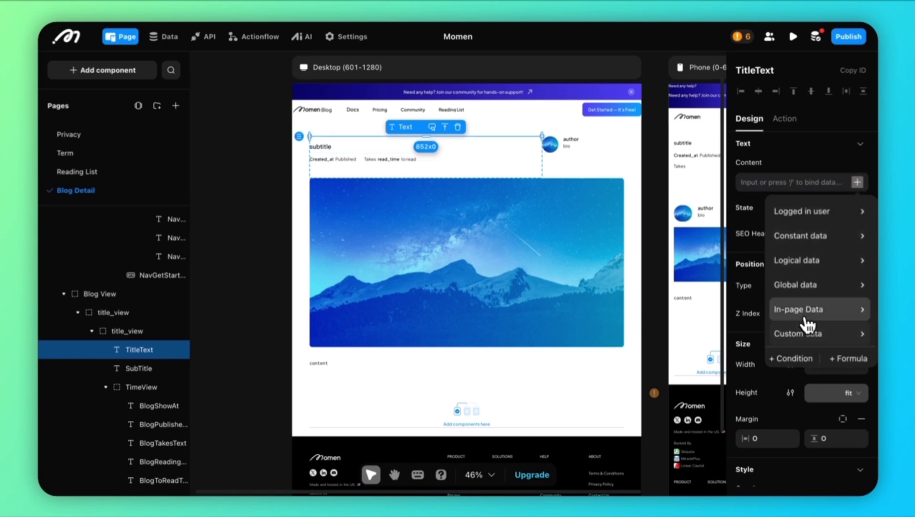
mouse_move(807, 322)
mouse_move(731, 363)
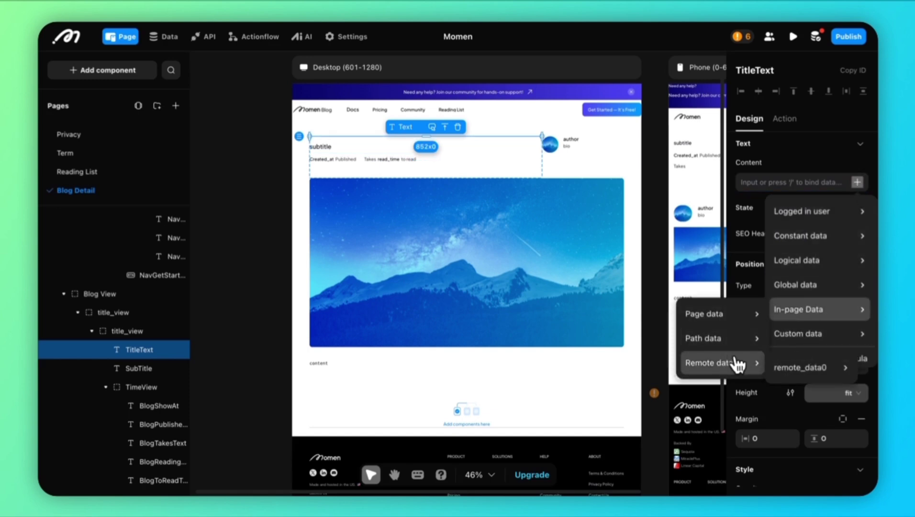
mouse_move(790, 383)
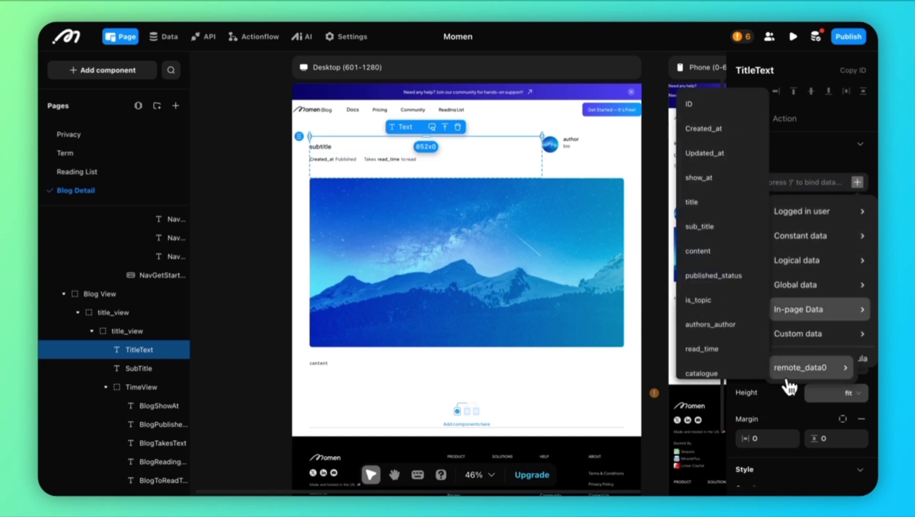
left_click(700, 205)
Bind the SubTitle text's content to the sub_title field of remote_data0.
left_click(341, 163)
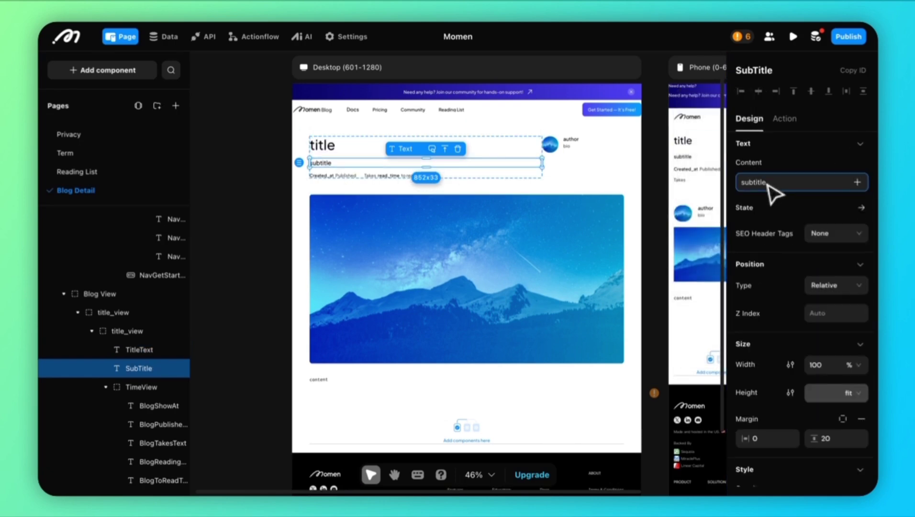
left_click(857, 183)
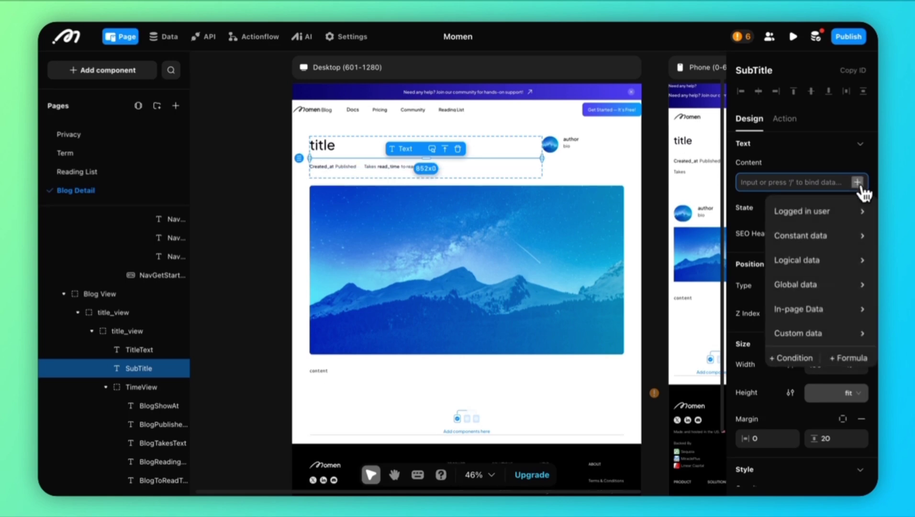
left_click(827, 327)
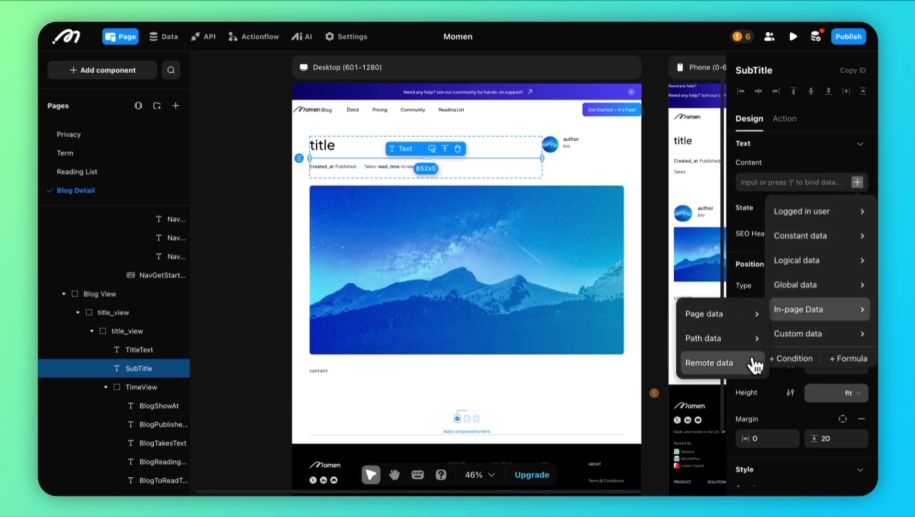
left_click(792, 369)
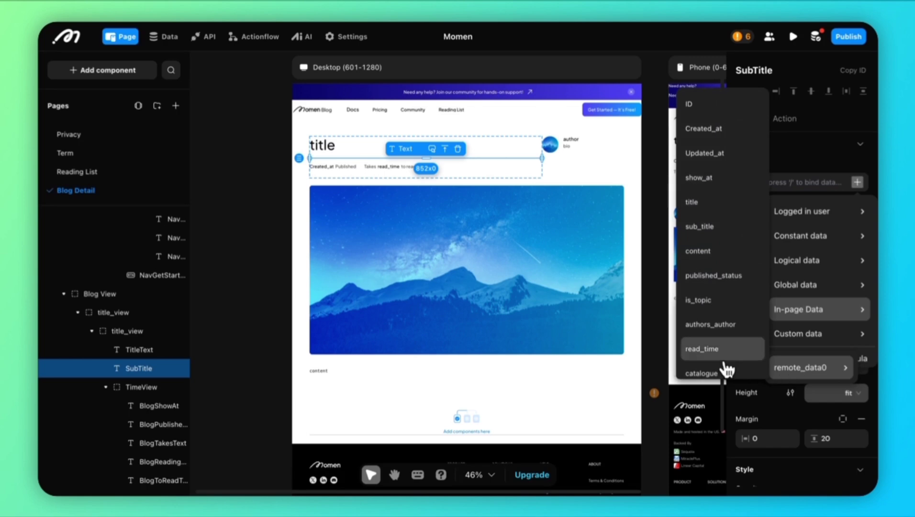
left_click(711, 244)
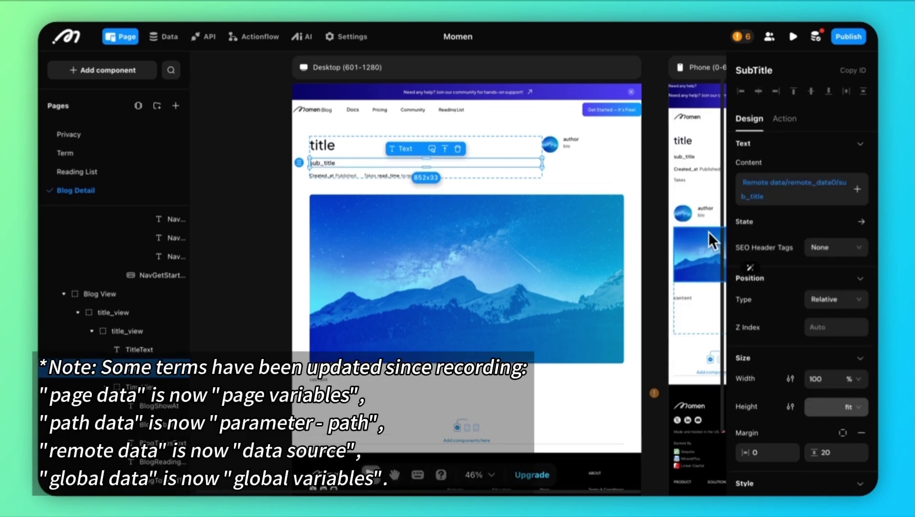
Switch the blog cover image's source to Data Binding and bind it to the cover_image field of remote_data0.
scroll(381, 246, "down", 3)
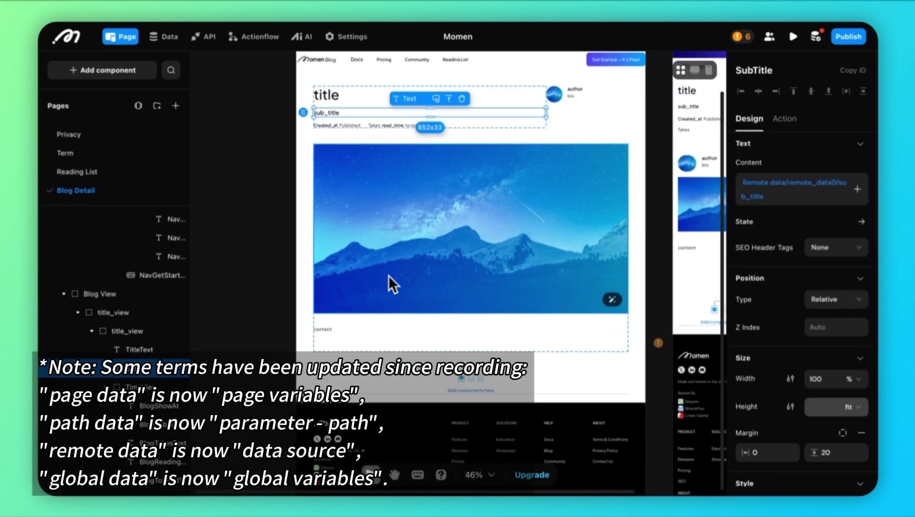
left_click(398, 270)
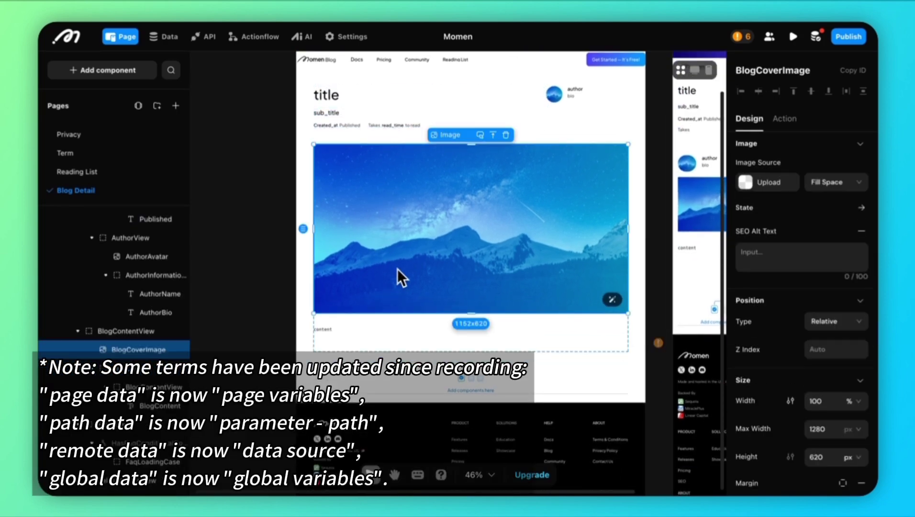
left_click(768, 183)
left_click(636, 144)
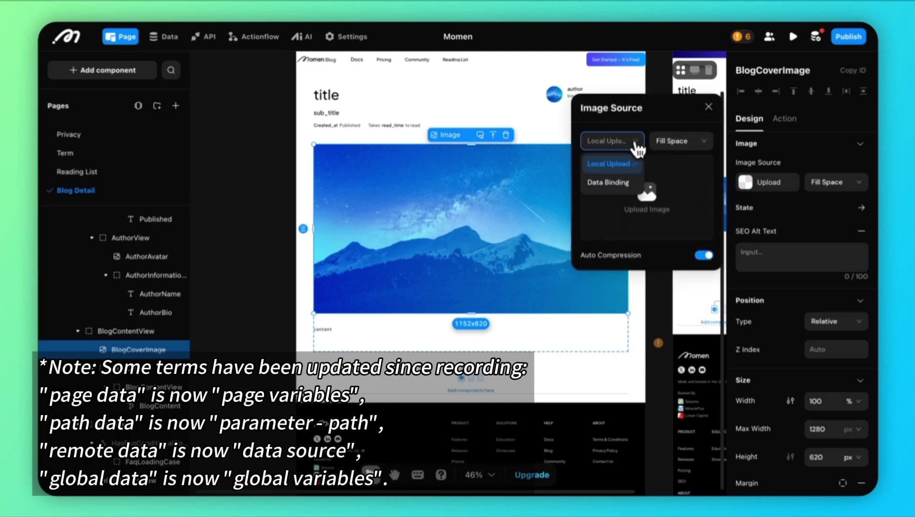
left_click(617, 183)
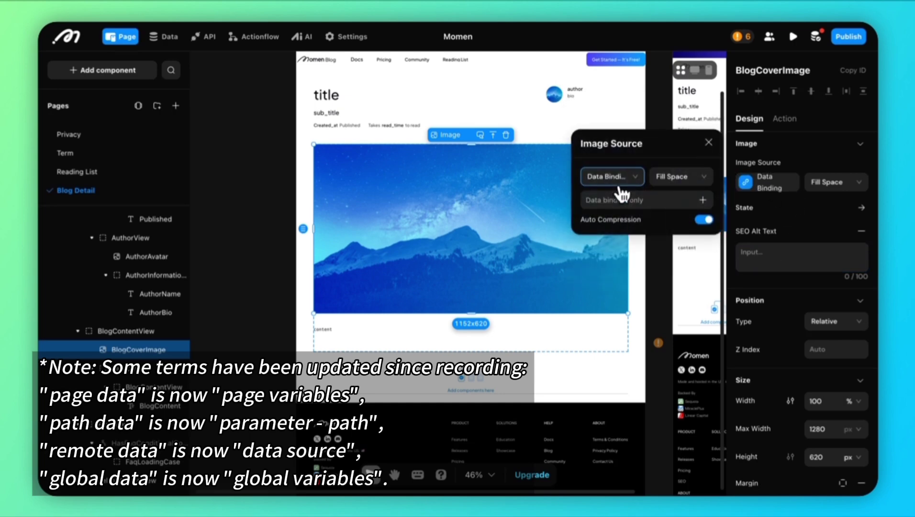
left_click(702, 200)
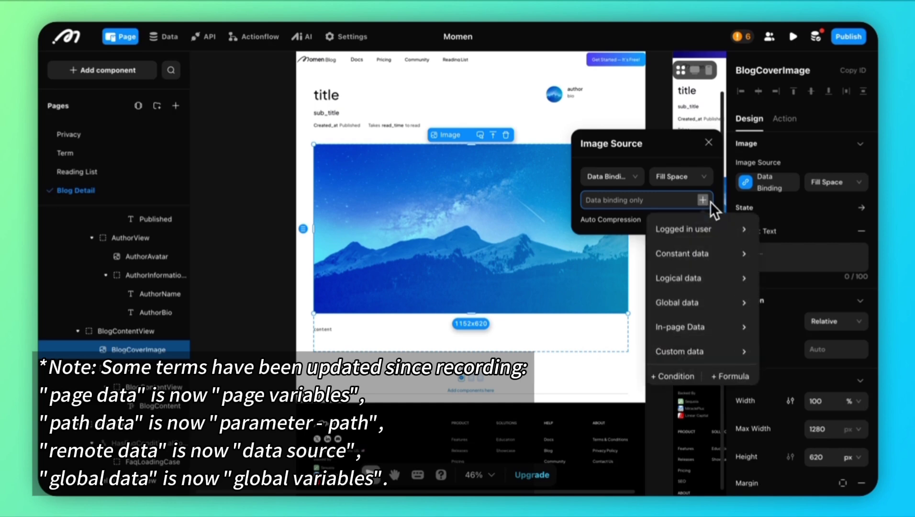
mouse_move(704, 327)
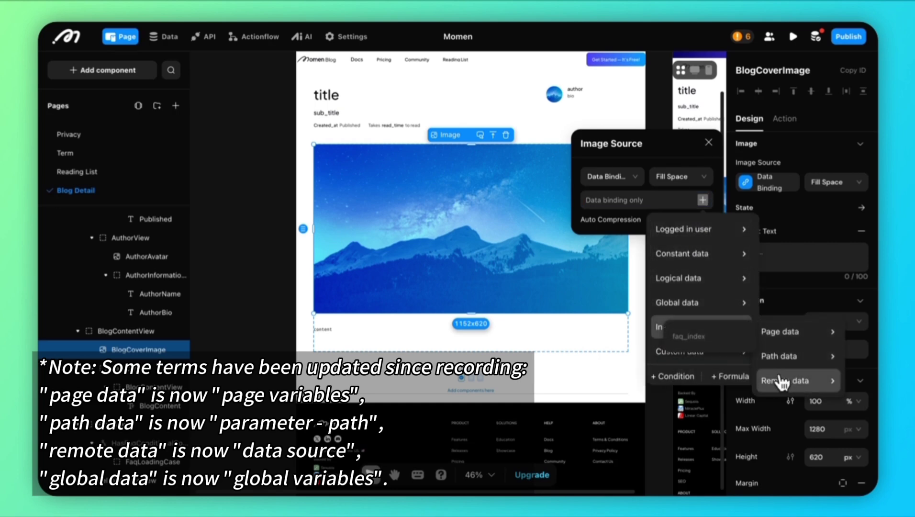
mouse_move(769, 389)
mouse_move(725, 395)
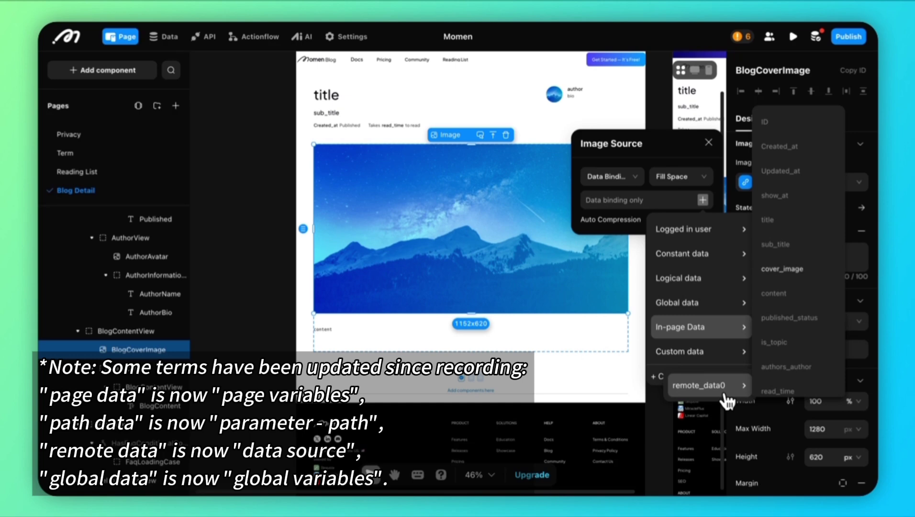
left_click(782, 269)
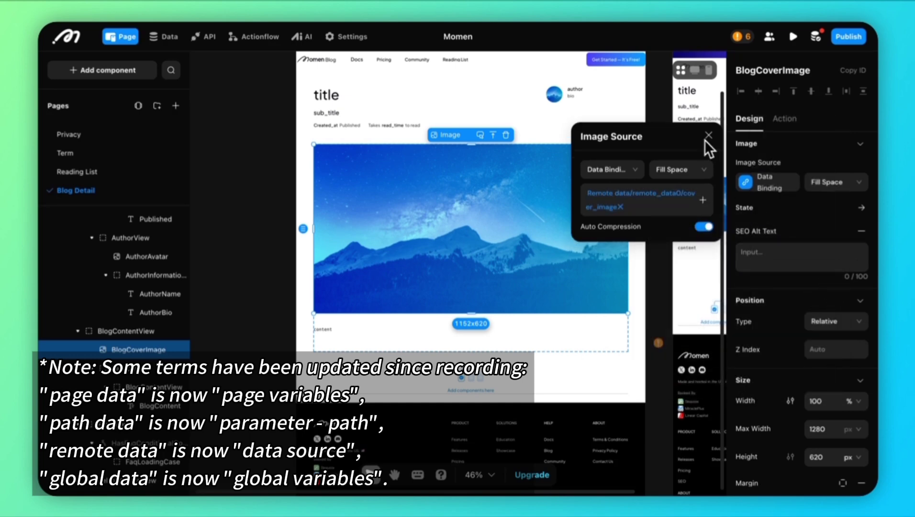
left_click(775, 213)
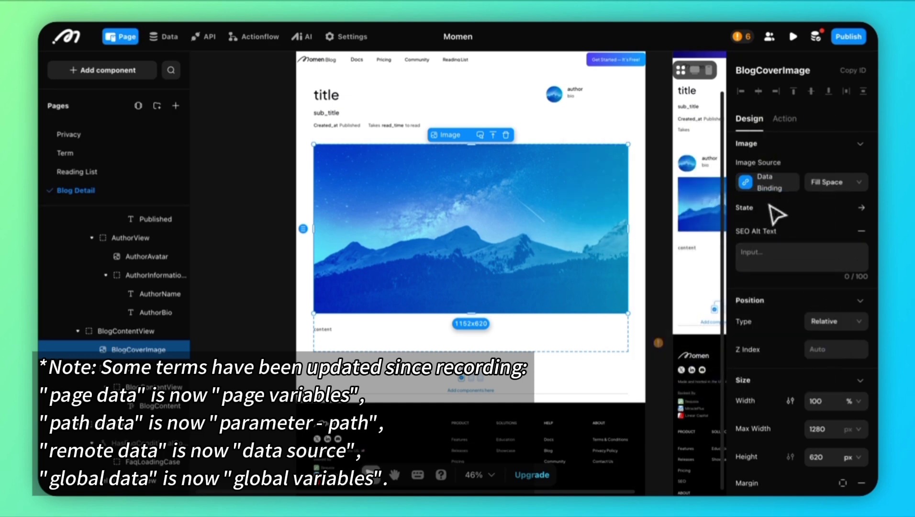
Bind the BlogContent rich text's value below the cover image to the content field of remote_data0.
left_click(511, 340)
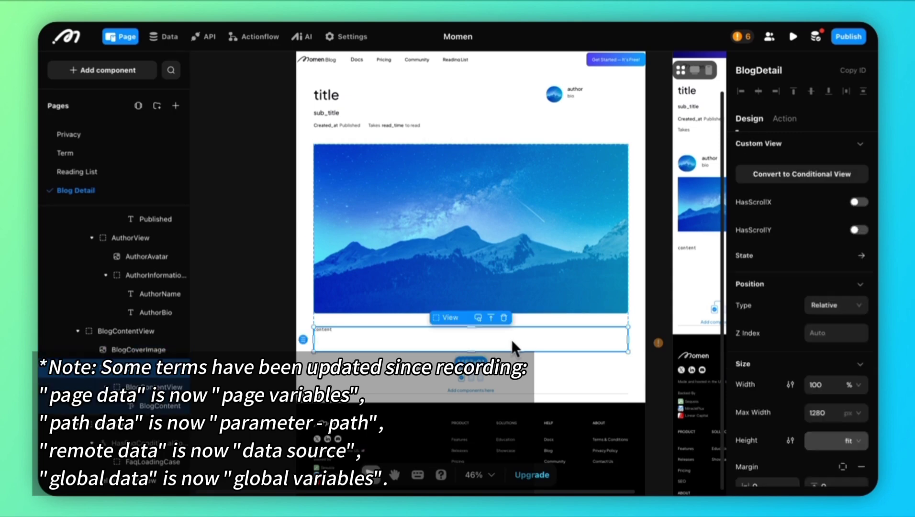
left_click(331, 331)
left_click(859, 210)
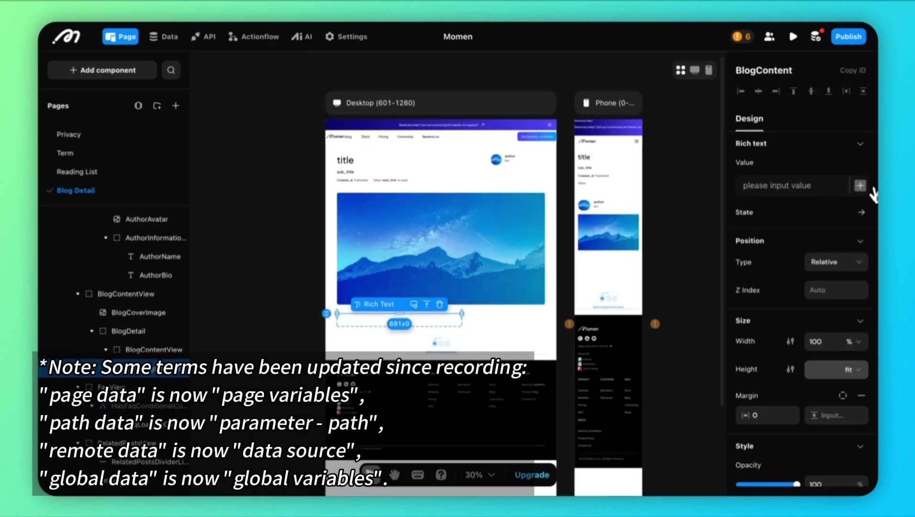
left_click(860, 185)
mouse_move(821, 316)
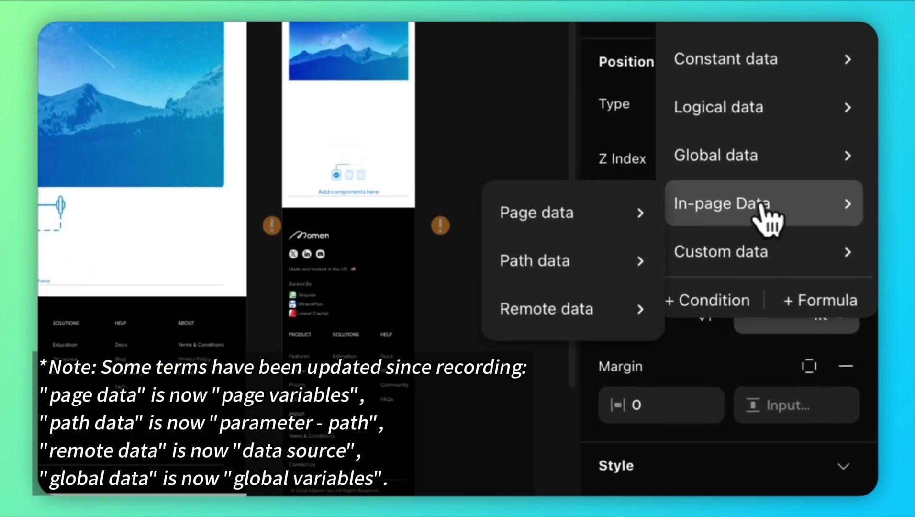
mouse_move(584, 319)
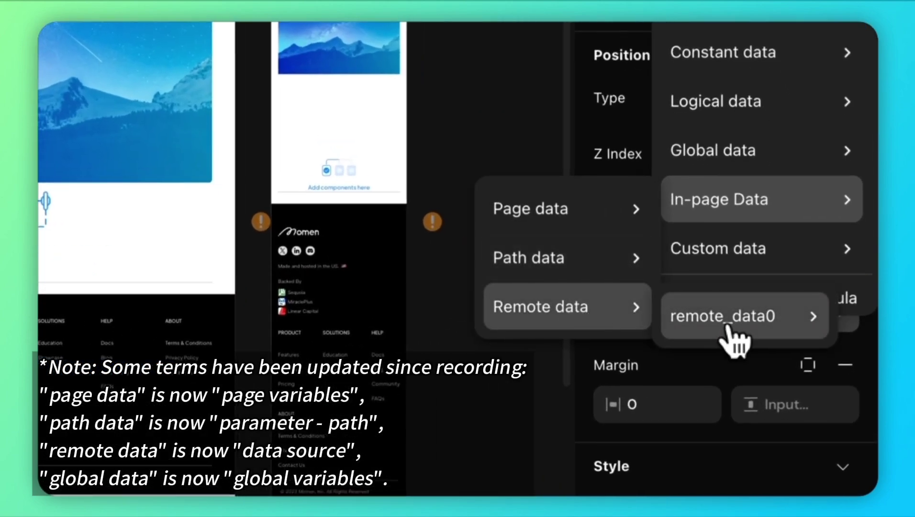
mouse_move(730, 330)
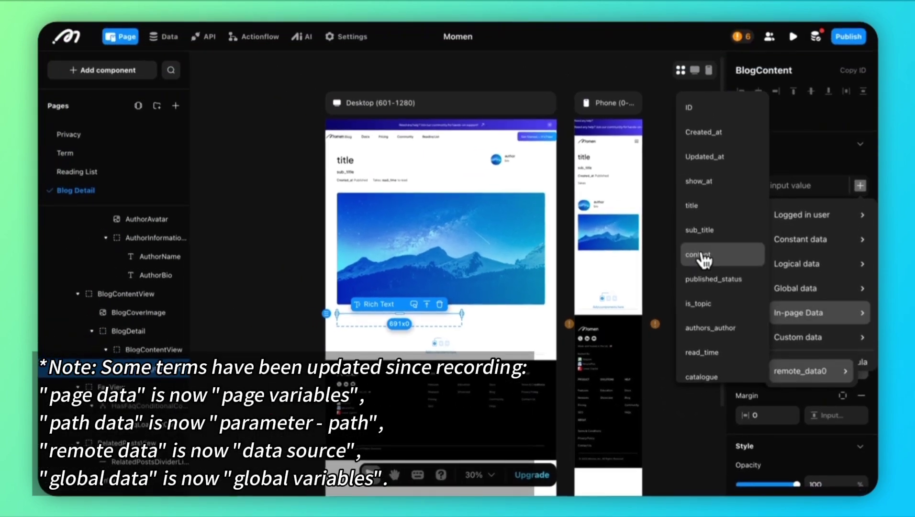
left_click(704, 256)
Bind the AuthorName text's content to the name field of the related authors in remote_data0.
left_click(557, 159)
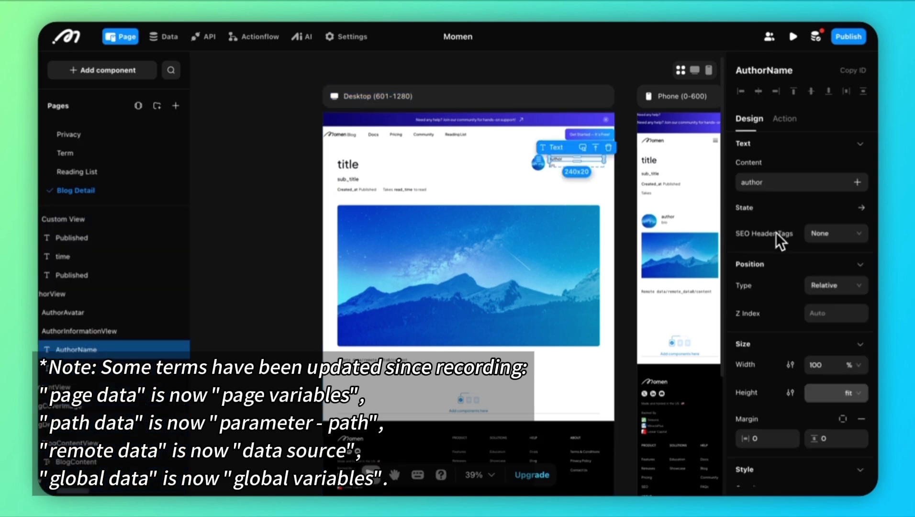
left_click(855, 189)
mouse_move(816, 319)
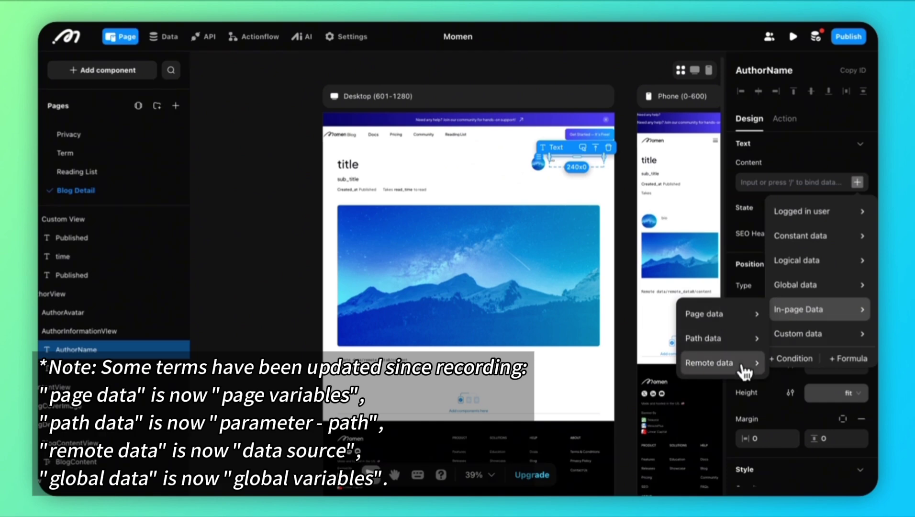
mouse_move(745, 372)
mouse_move(788, 382)
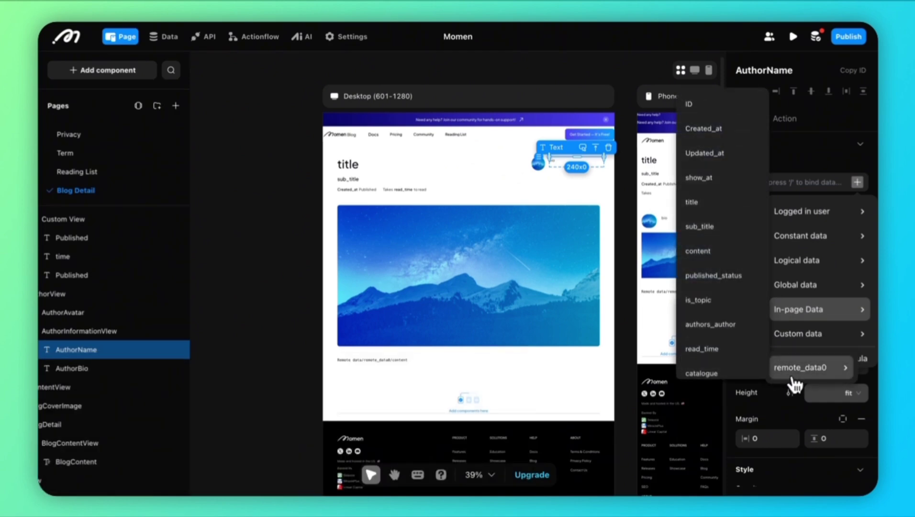
left_click(733, 326)
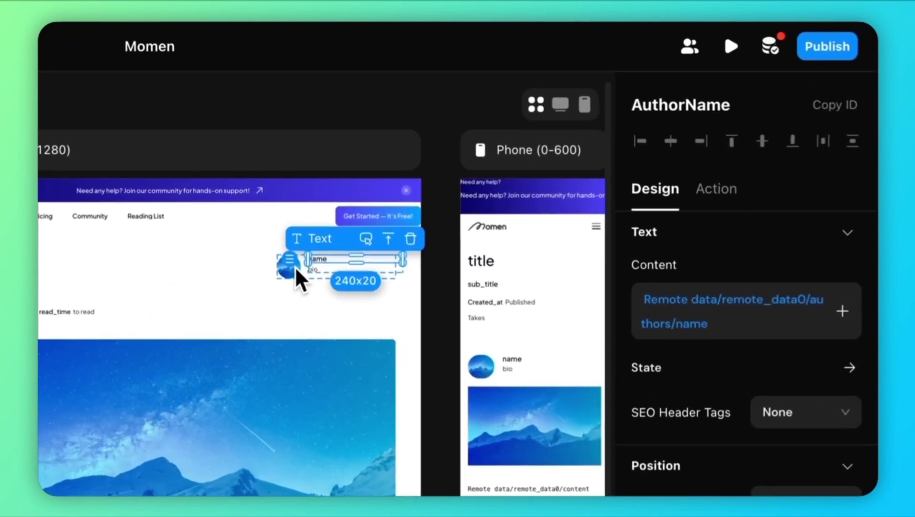
Switch the AuthorAvatar image's source to Data Binding.
left_click(542, 164)
left_click(680, 311)
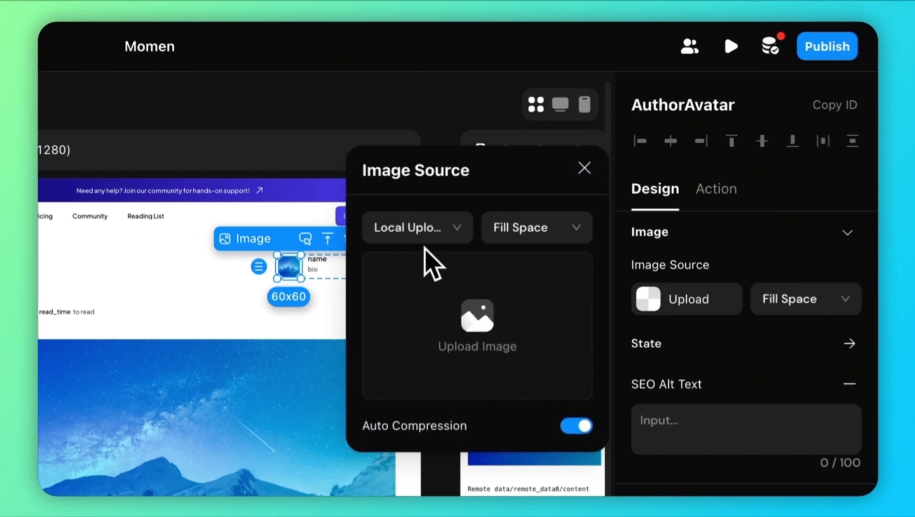
left_click(423, 234)
left_click(415, 297)
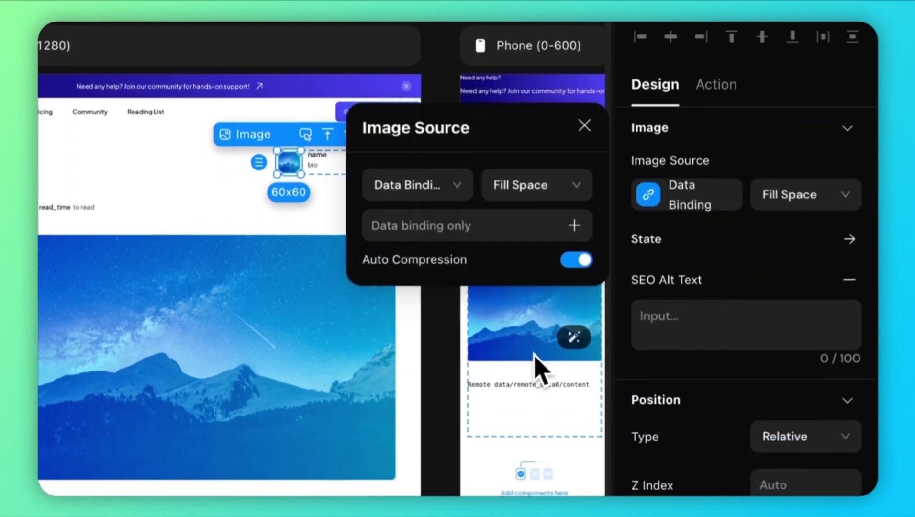
Bind the AuthorAvatar image to the avatar field of the related authors in remote_data0.
left_click(574, 224)
mouse_move(576, 357)
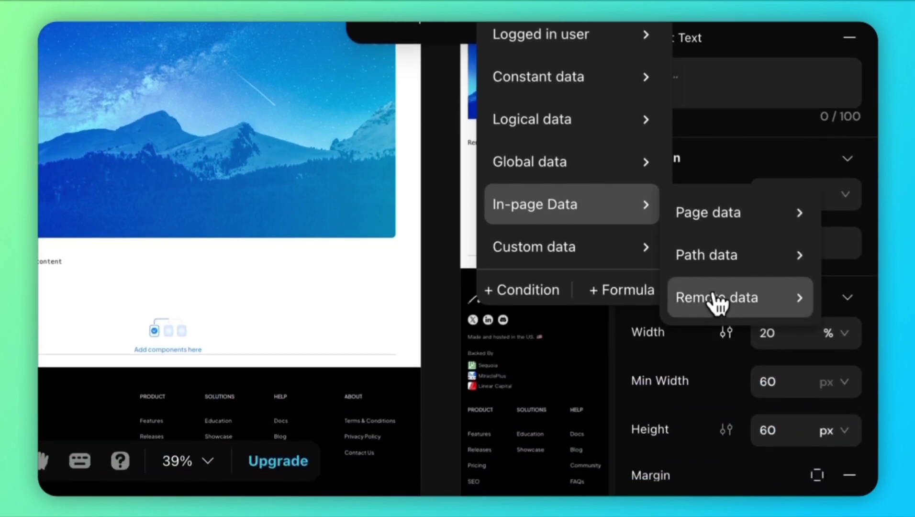
mouse_move(716, 443)
mouse_move(603, 327)
scroll(682, 202, "down", 5)
scroll(685, 215, "down", 3)
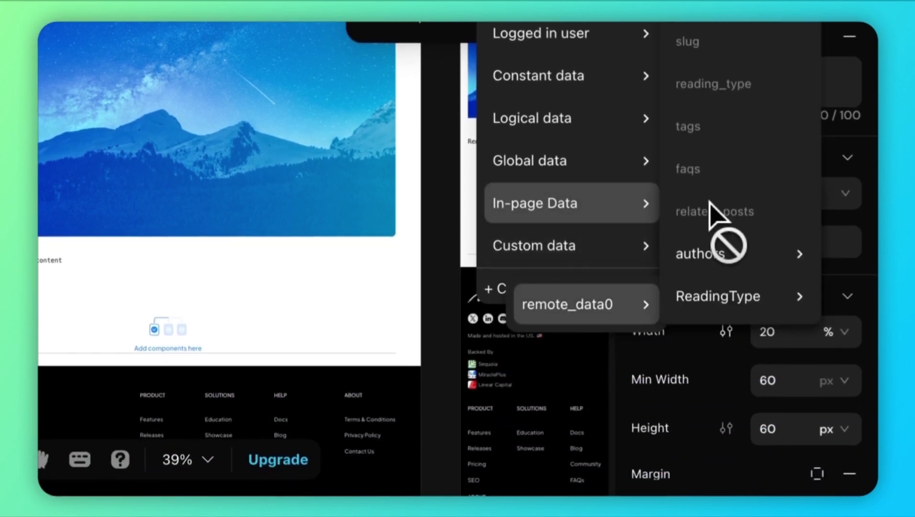
mouse_move(716, 272)
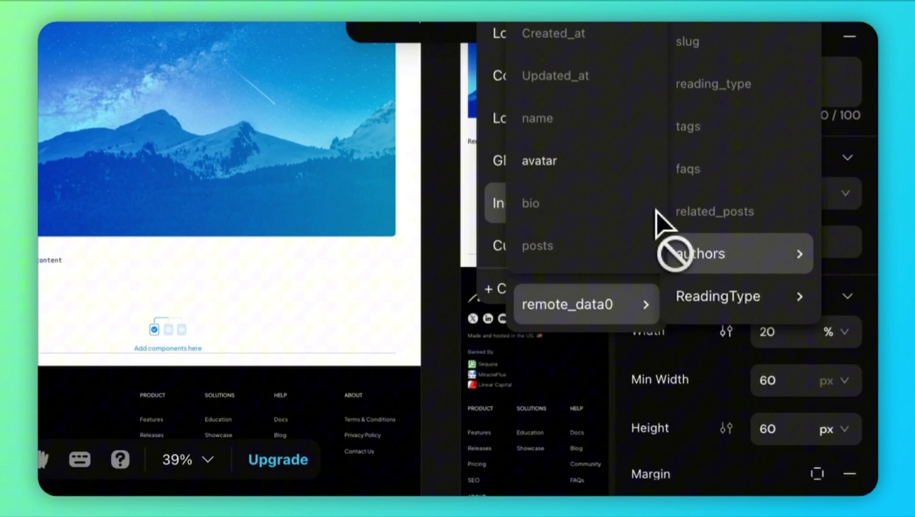
left_click(570, 168)
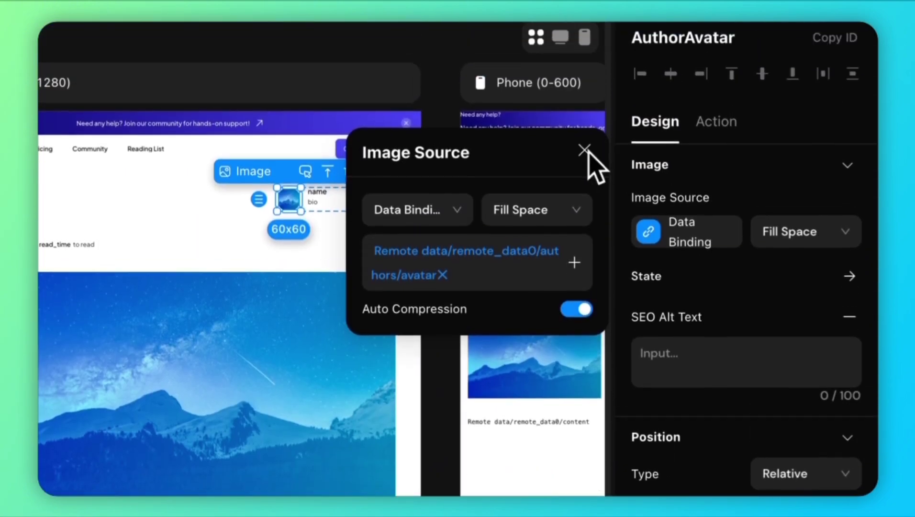
left_click(584, 150)
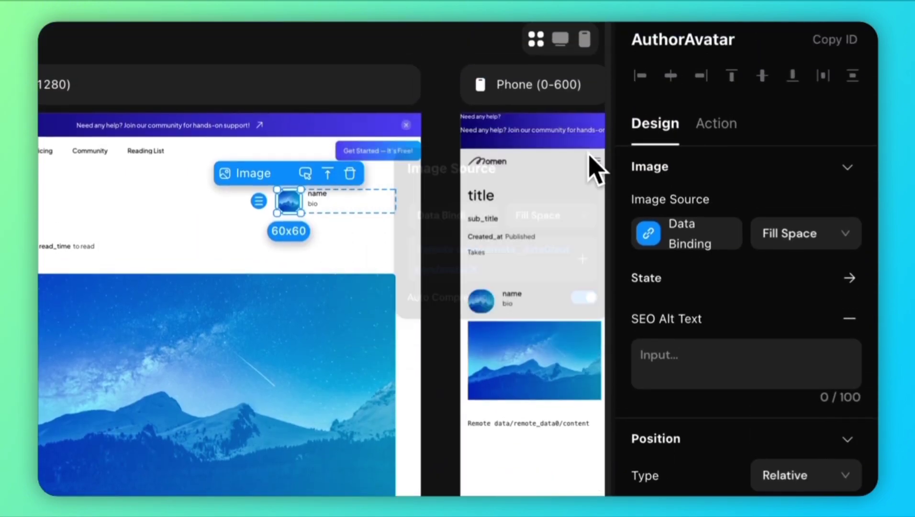
Bind the AuthorBio text's content to the bio field of the related authors in remote_data0.
left_click(324, 203)
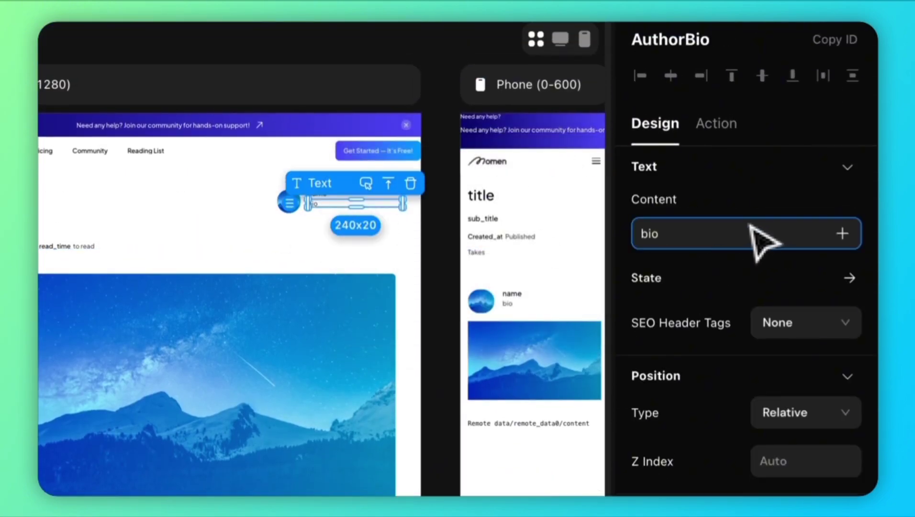
left_click(837, 240)
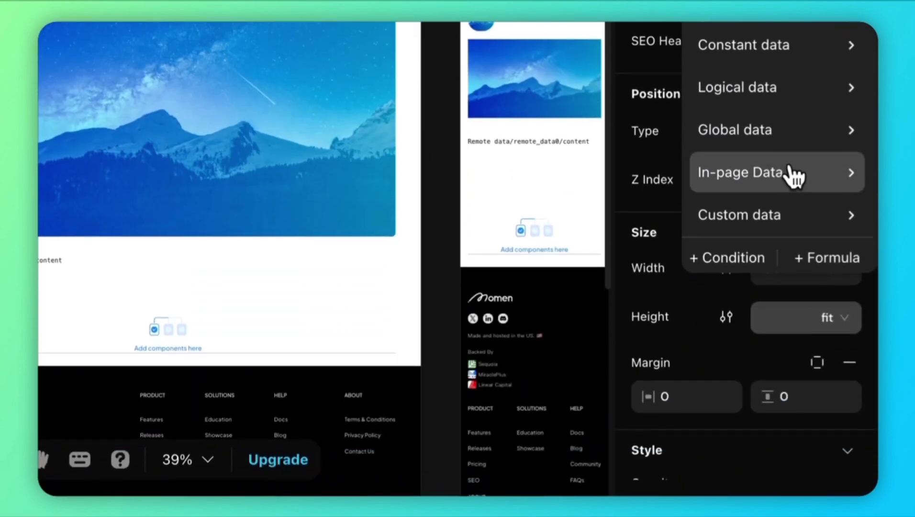
left_click(792, 175)
left_click(551, 271)
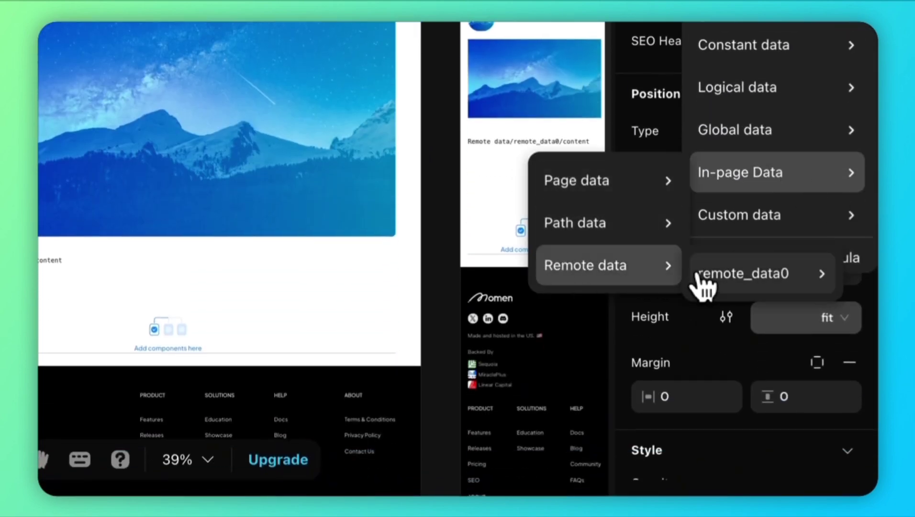
left_click(709, 282)
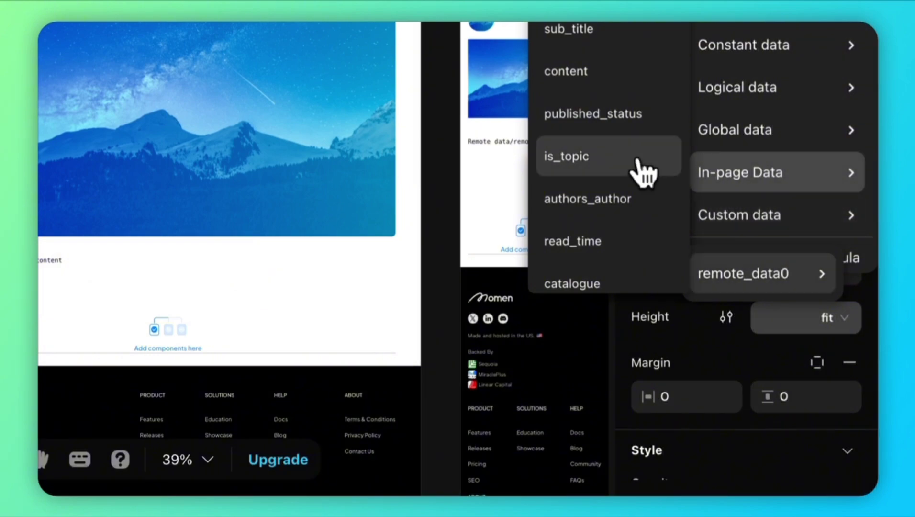
scroll(641, 167, "down", 3)
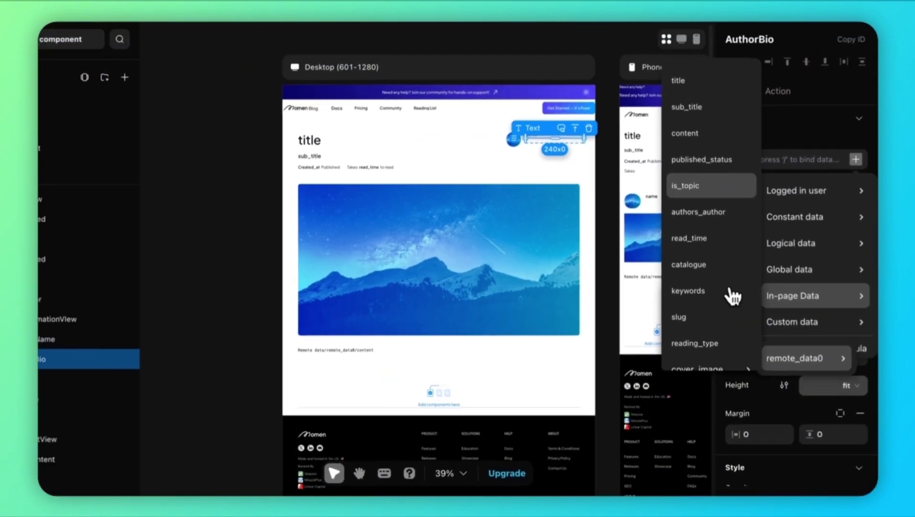
scroll(746, 299, "down", 3)
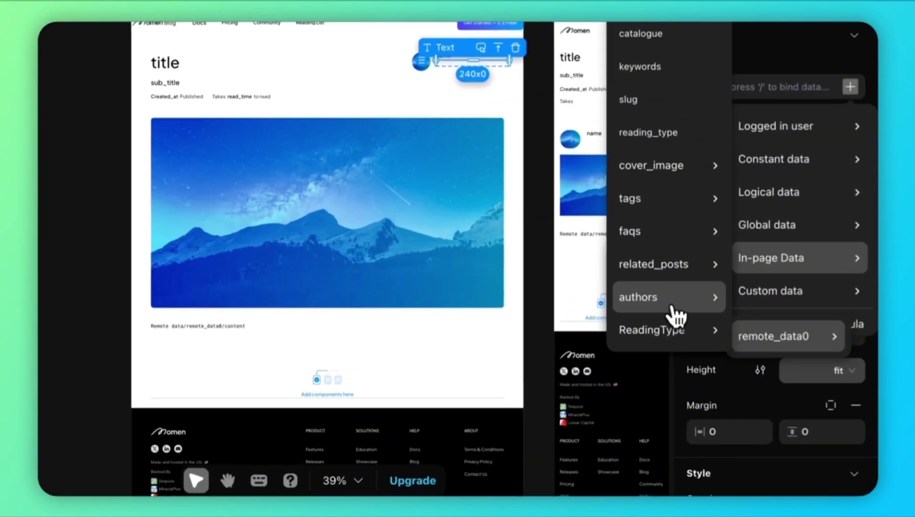
left_click(676, 314)
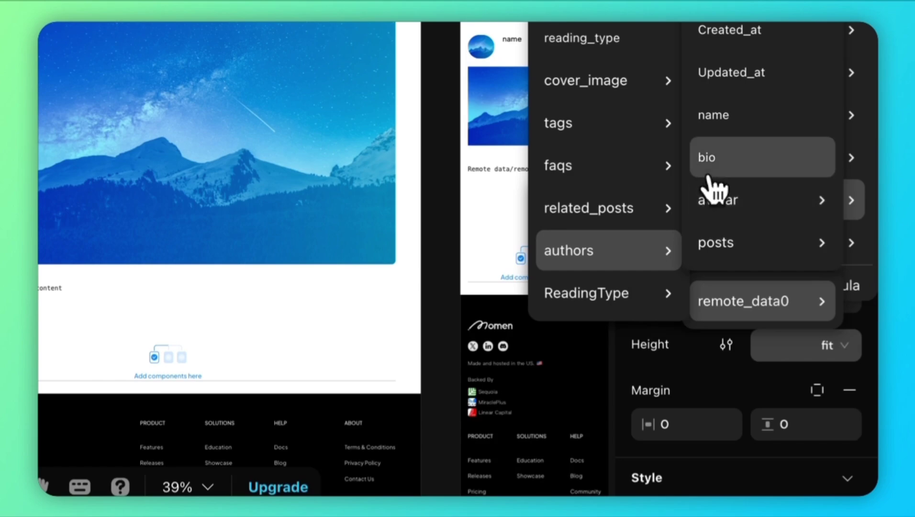
left_click(750, 250)
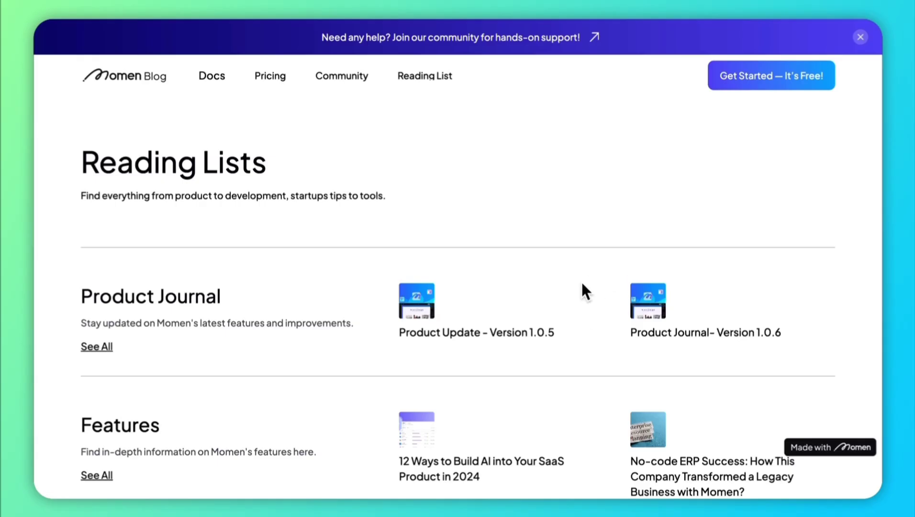
Examine the Reading Lists page, the OpenReadingName text's binding, and the OpenPostList query with its configured filter.
scroll(582, 289, "down", 3)
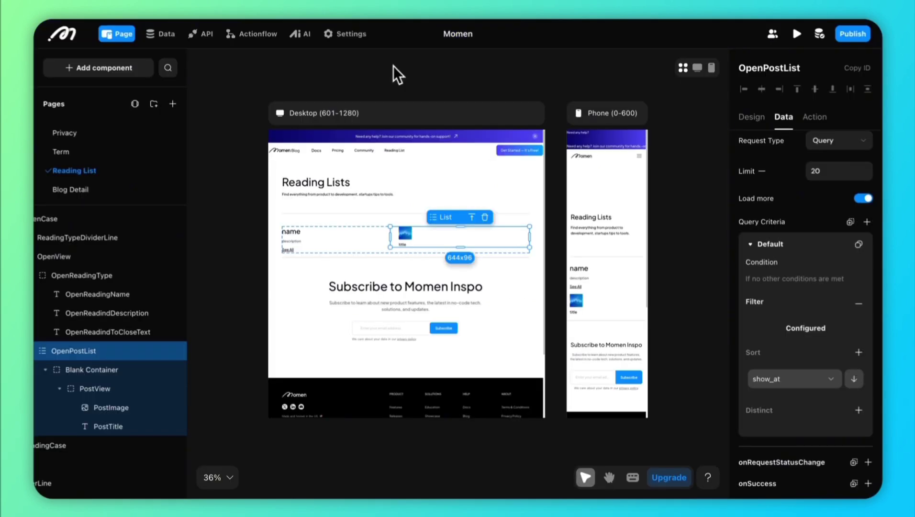
left_click(338, 232)
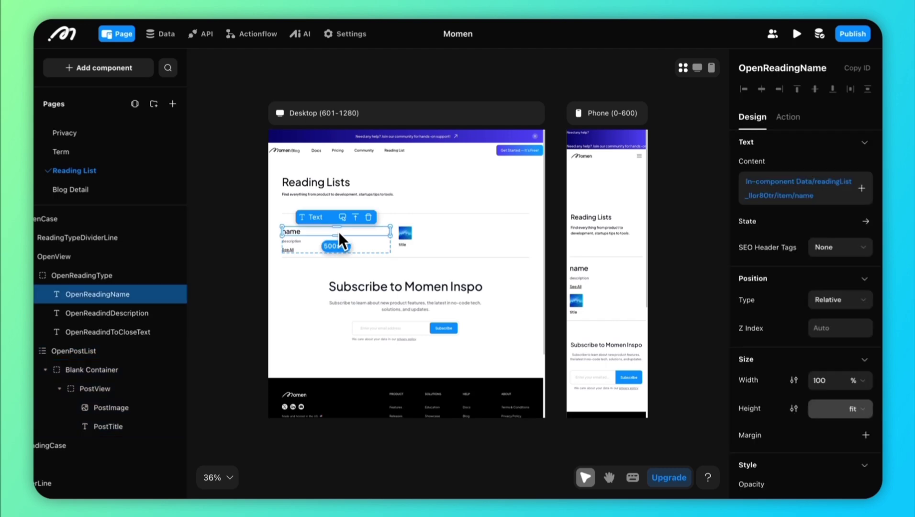
left_click(494, 243)
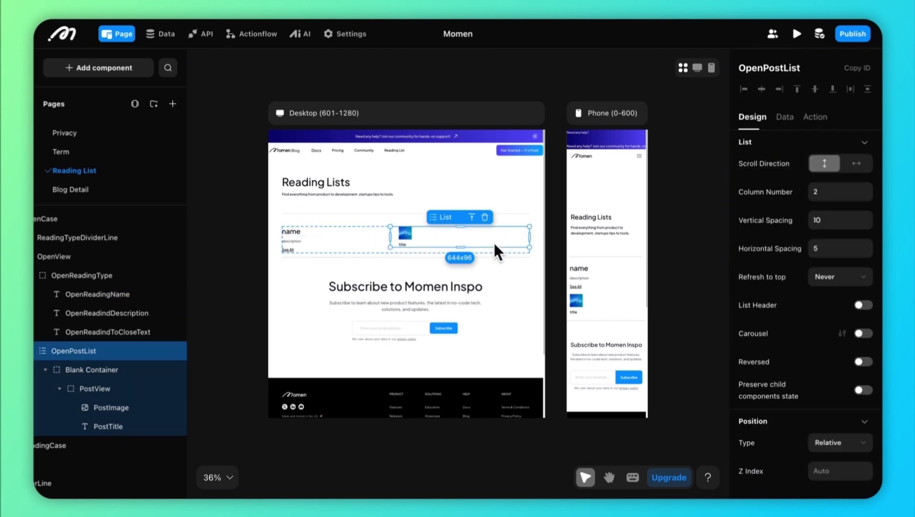
left_click(783, 120)
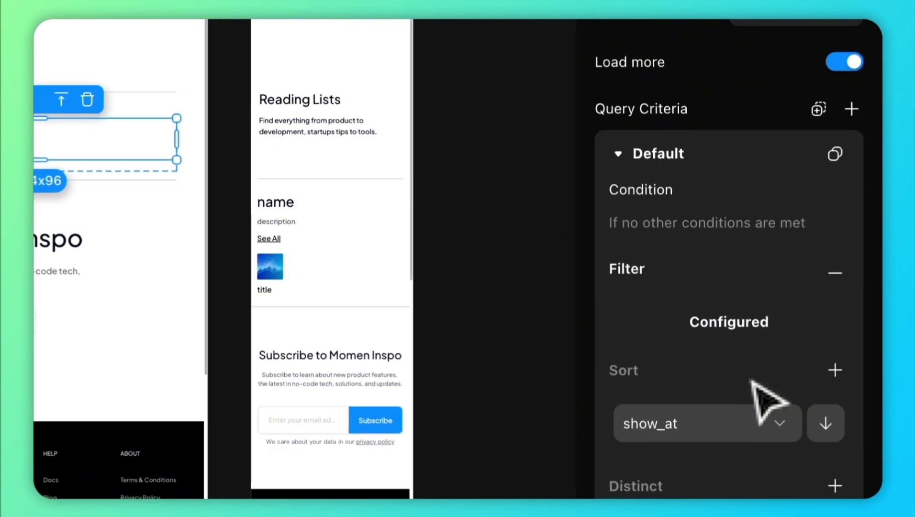
left_click(731, 330)
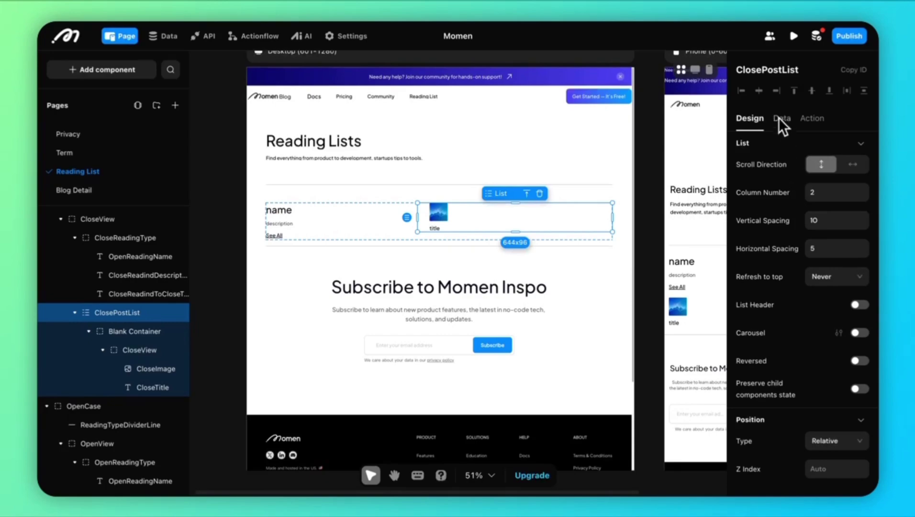
Add a filter to the ClosePostList query's default criteria requiring published_status Is True.
left_click(782, 118)
scroll(806, 249, "down", 3)
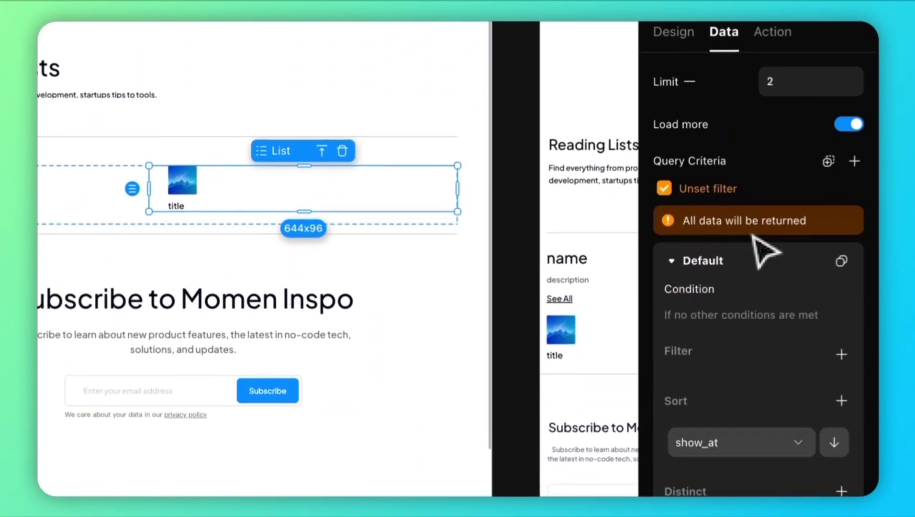
scroll(755, 239, "down", 1)
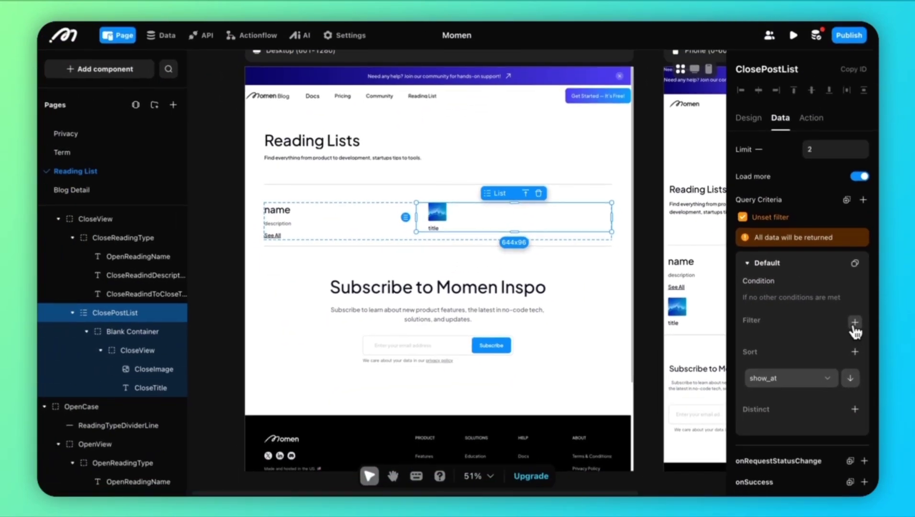
left_click(841, 344)
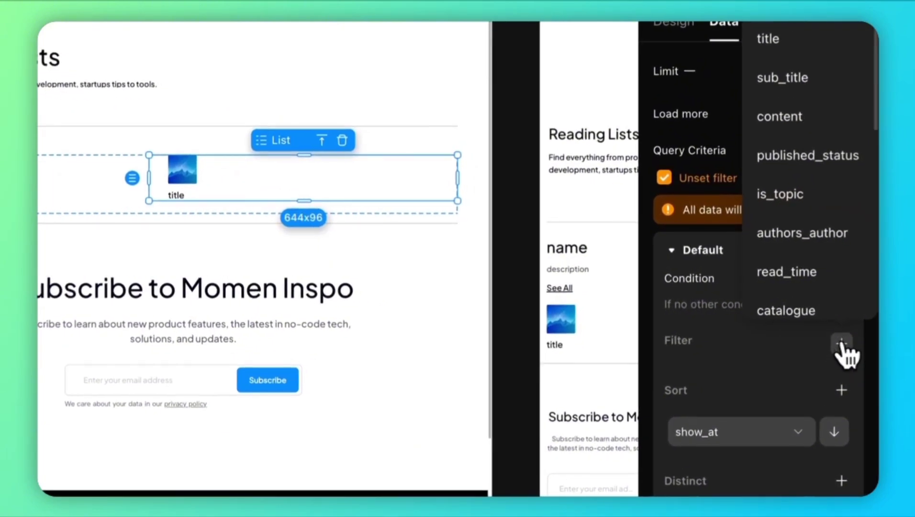
left_click(808, 169)
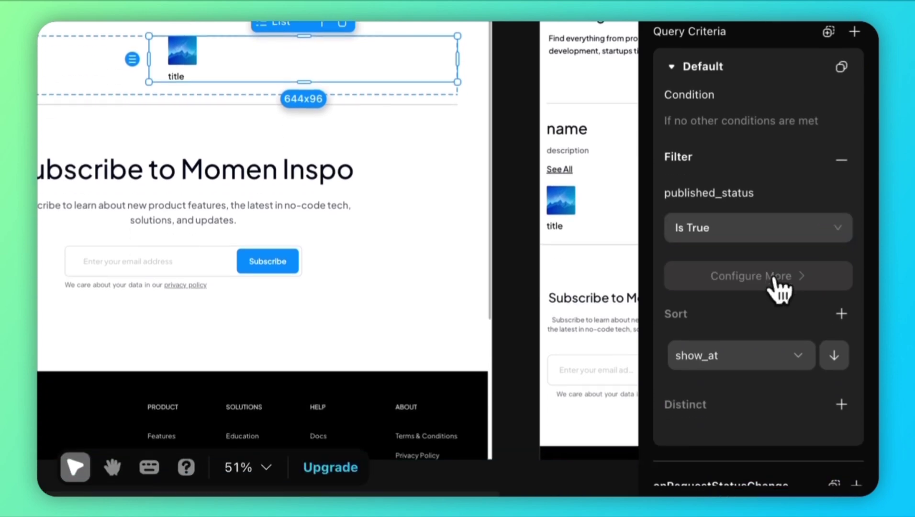
Add a second And condition to the ClosePostList filter on the ID field of the related ReadingType.
left_click(775, 276)
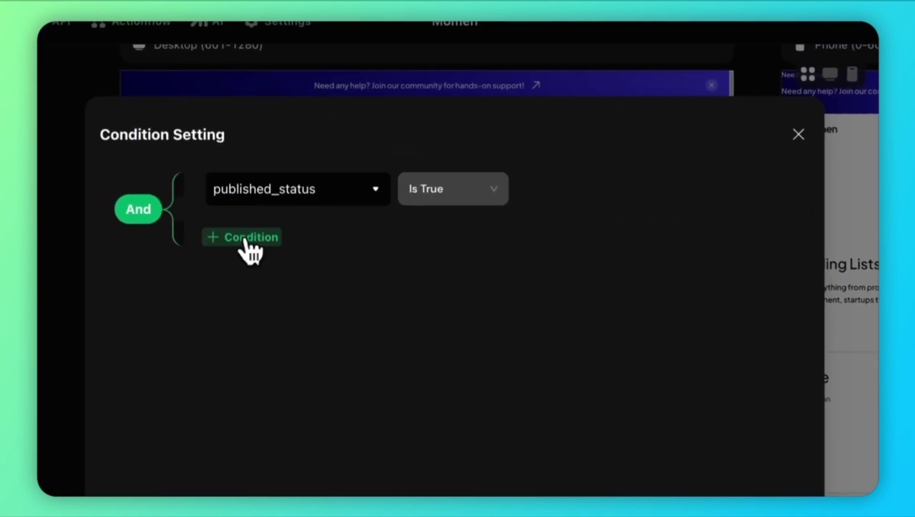
left_click(251, 249)
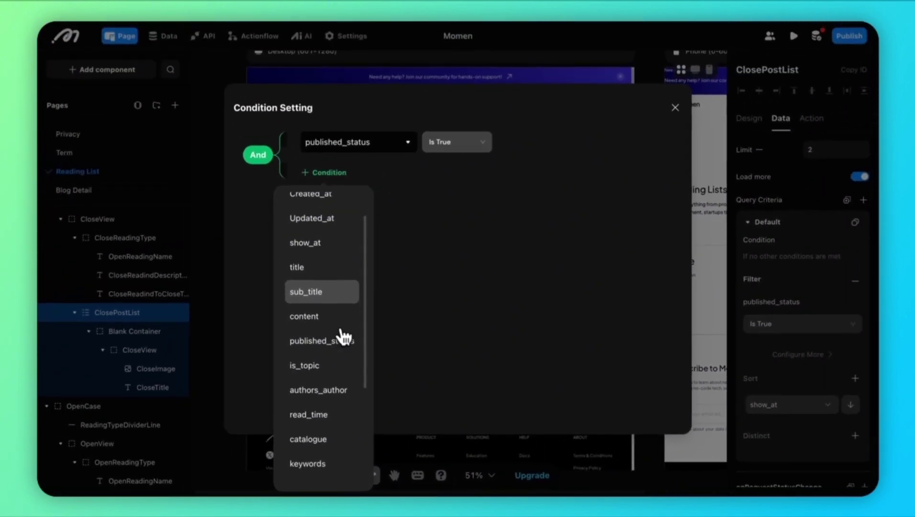
scroll(302, 280, "down", 5)
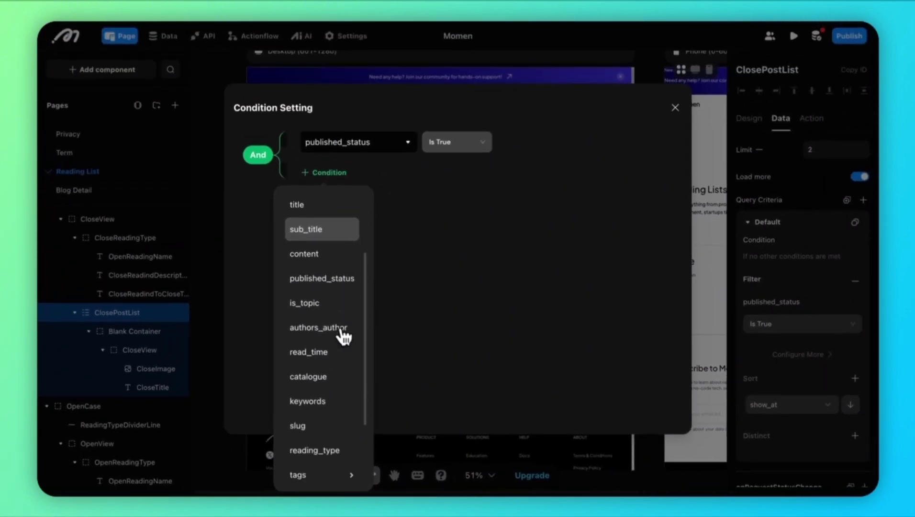
scroll(344, 336, "down", 2)
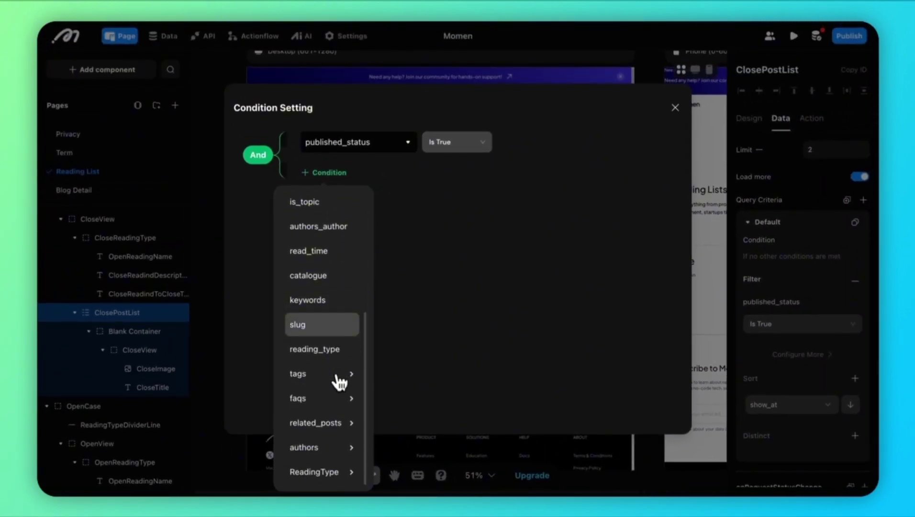
left_click(346, 475)
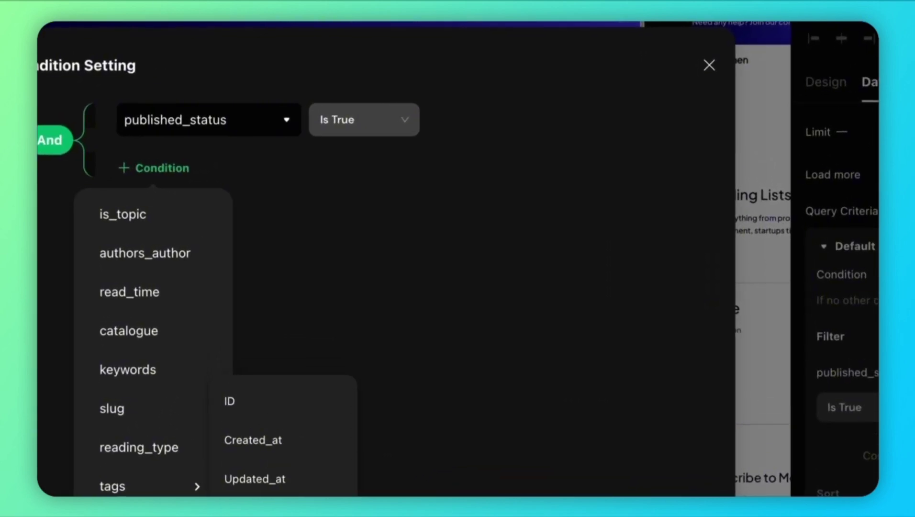
left_click(248, 412)
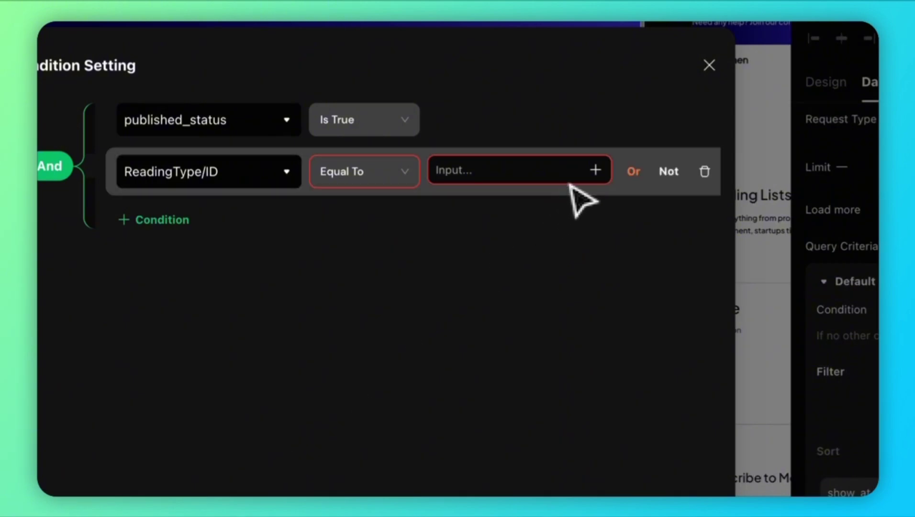
Bind the ReadingType/ID condition's comparison value to the ID of the ReadingList item from the in-component data.
left_click(596, 168)
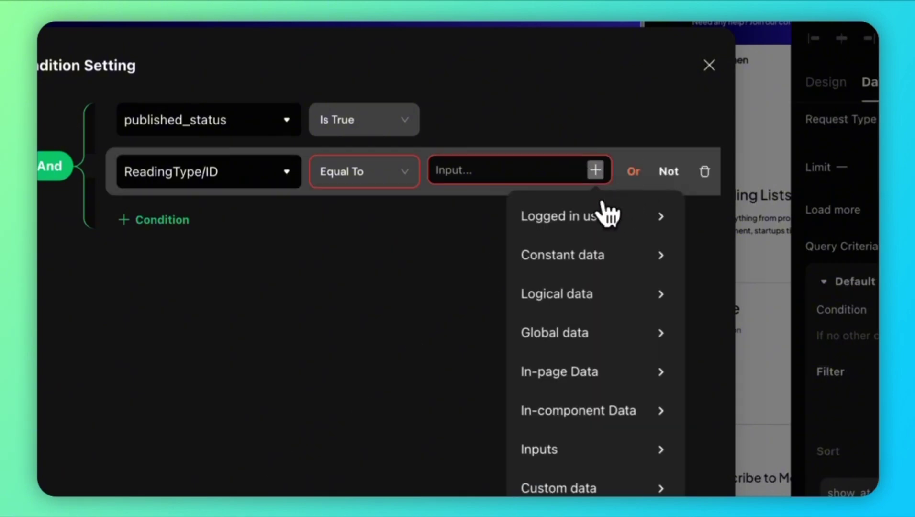
left_click(632, 421)
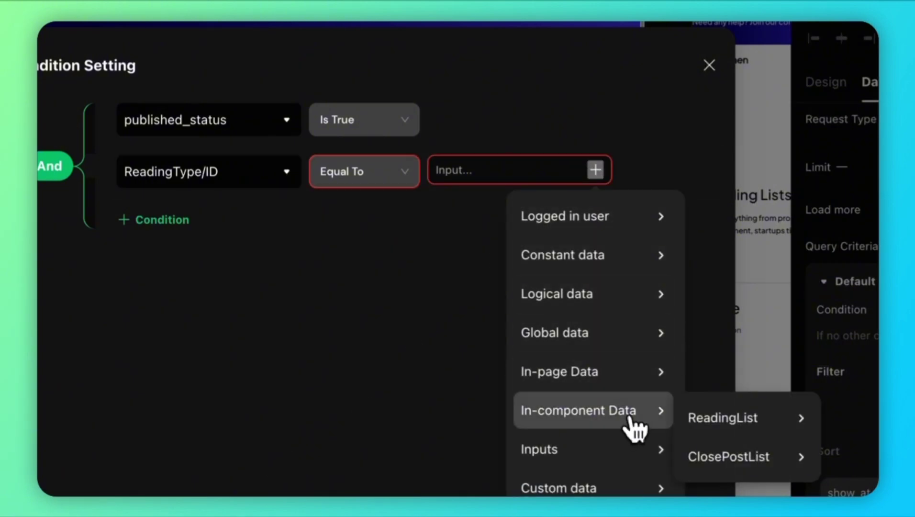
mouse_move(681, 418)
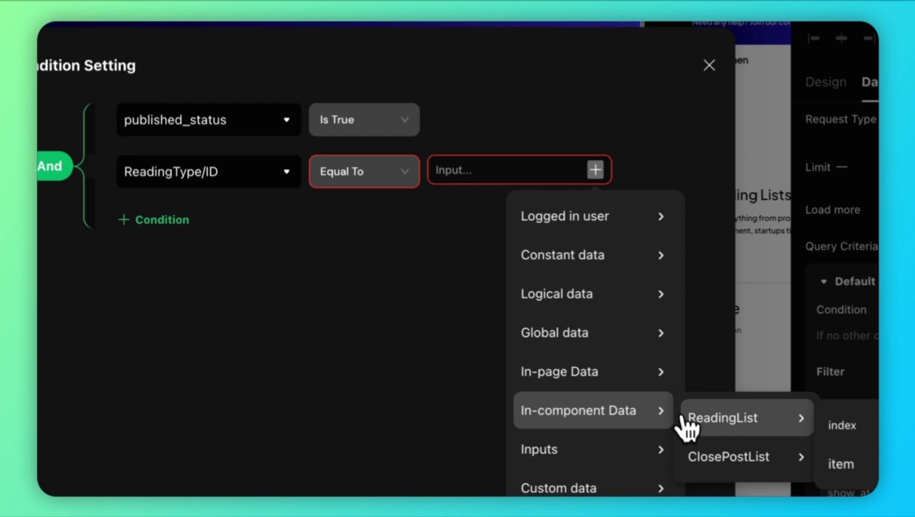
mouse_move(868, 476)
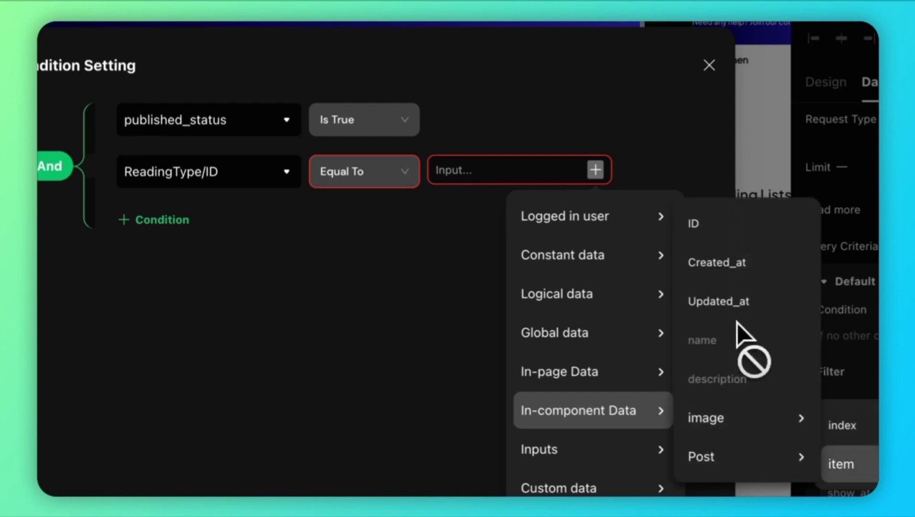
left_click(700, 226)
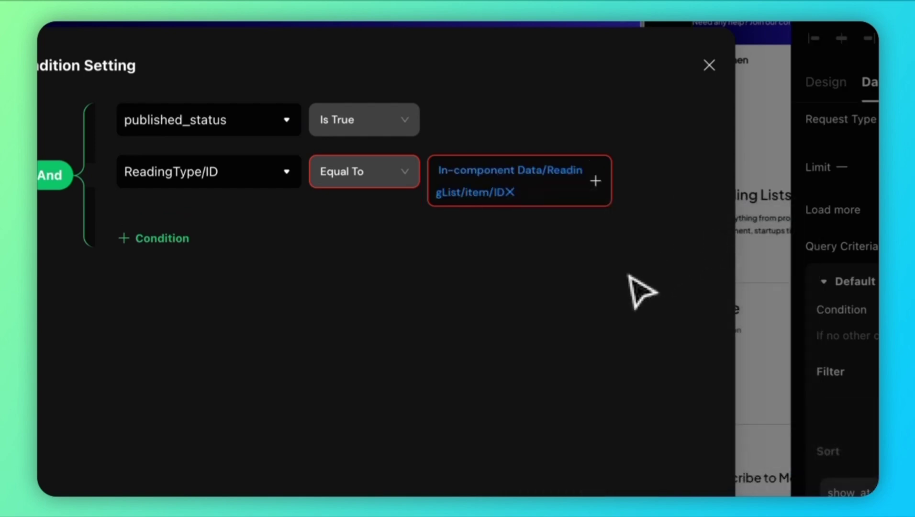
Close the ClosePostList query's filter condition settings.
left_click(707, 67)
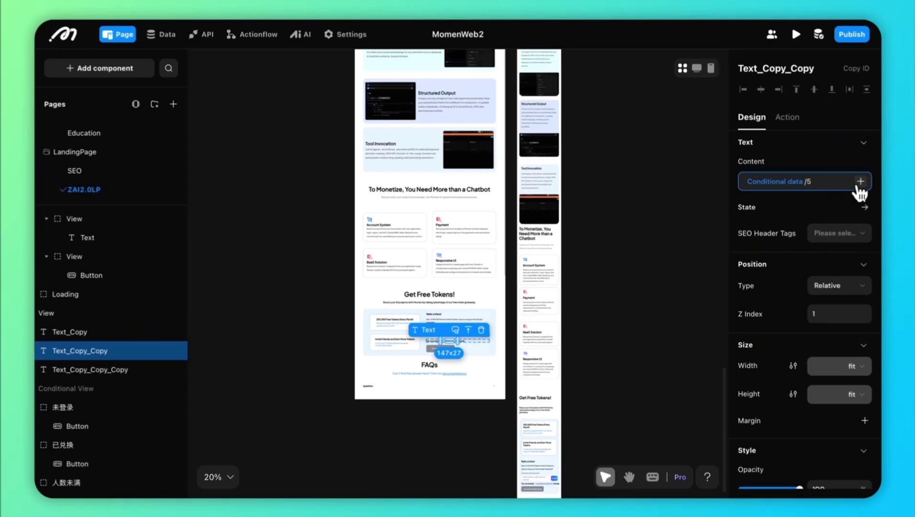
Browse the text, math, array and time formula operators available for the Text_Copy_Copy component's content.
left_click(860, 182)
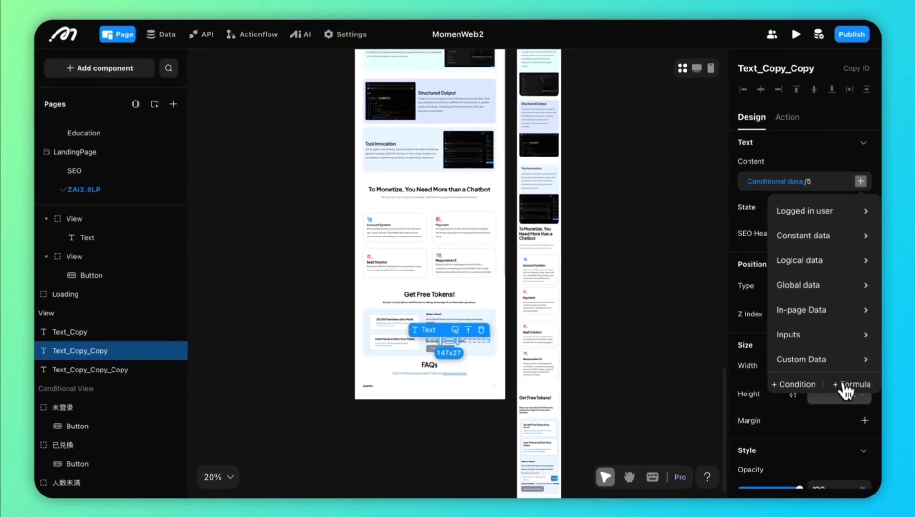
left_click(851, 384)
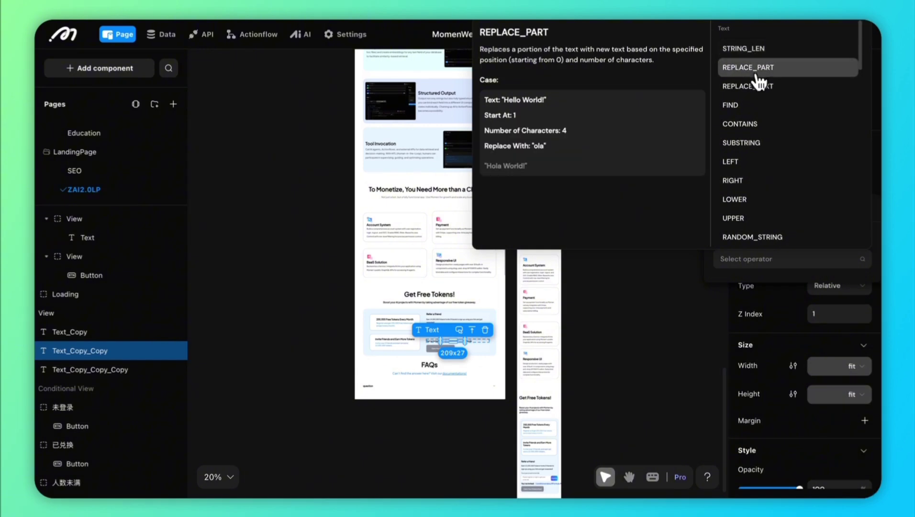
scroll(748, 238, "down", 8)
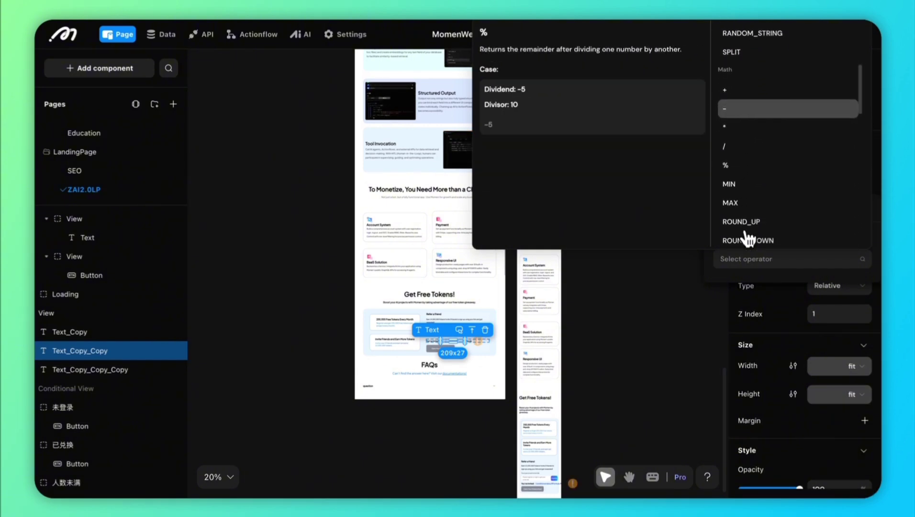
scroll(748, 237, "down", 10)
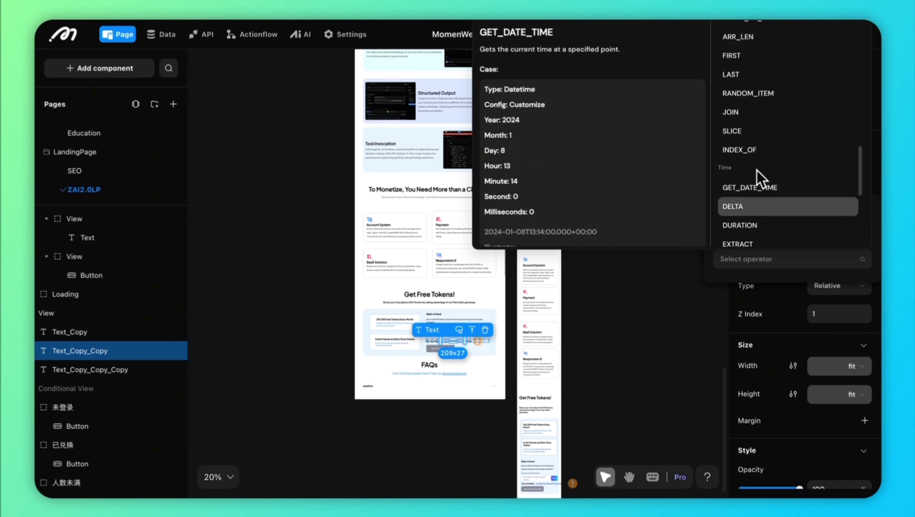
scroll(758, 172, "down", 5)
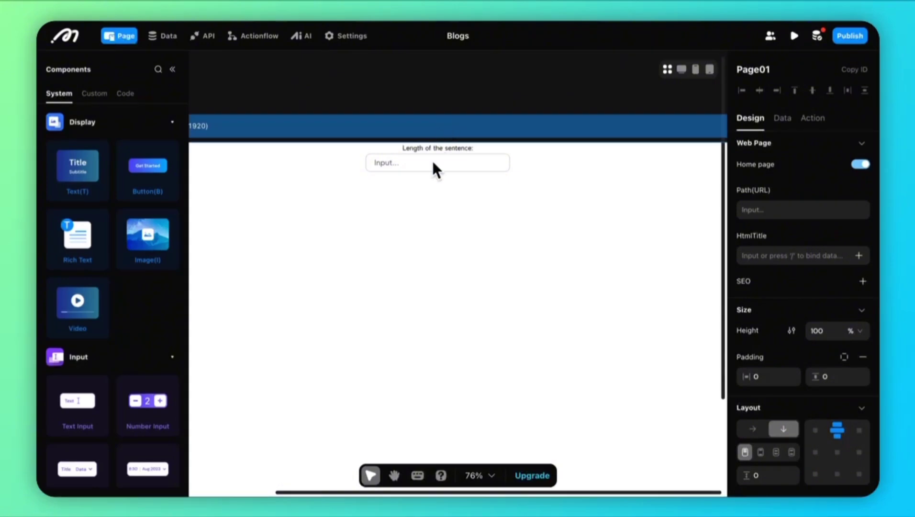
Insert a STRING_LEN formula after "Length of the sentence:" in the text component above the input field.
scroll(432, 159, "up", 3)
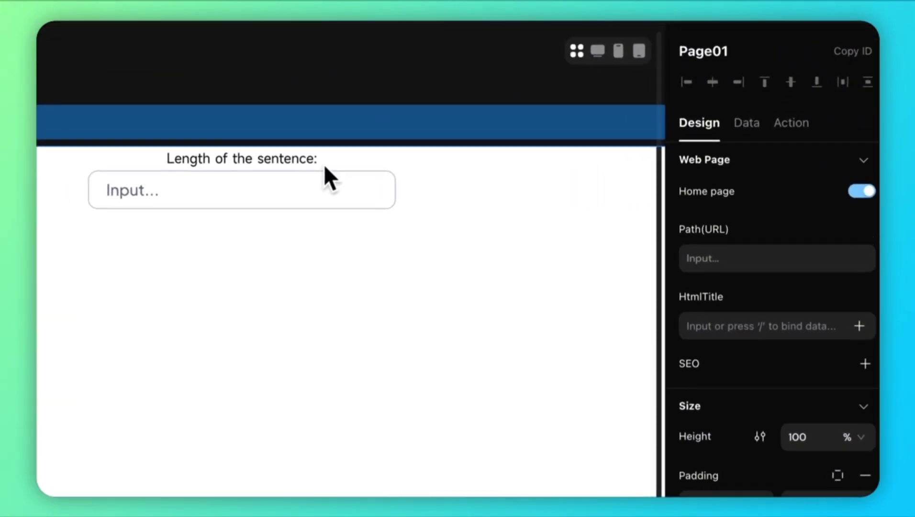
left_click(489, 145)
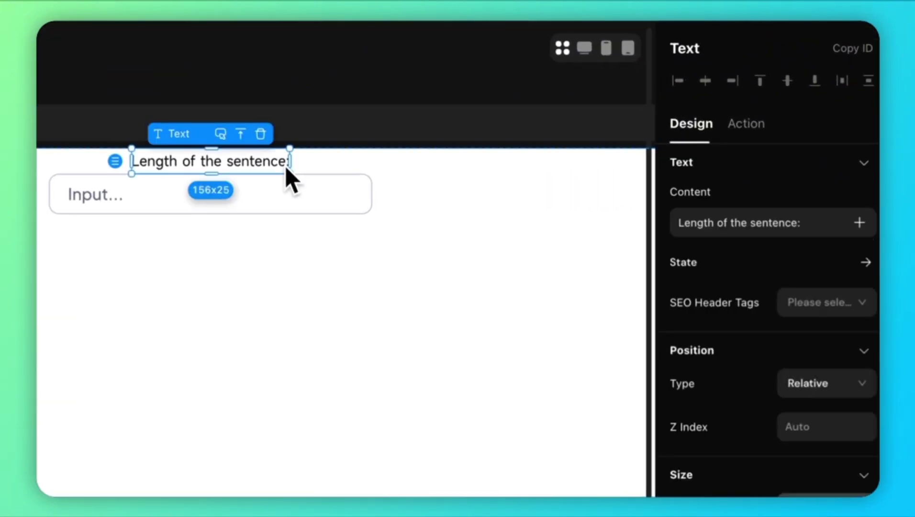
left_click(860, 223)
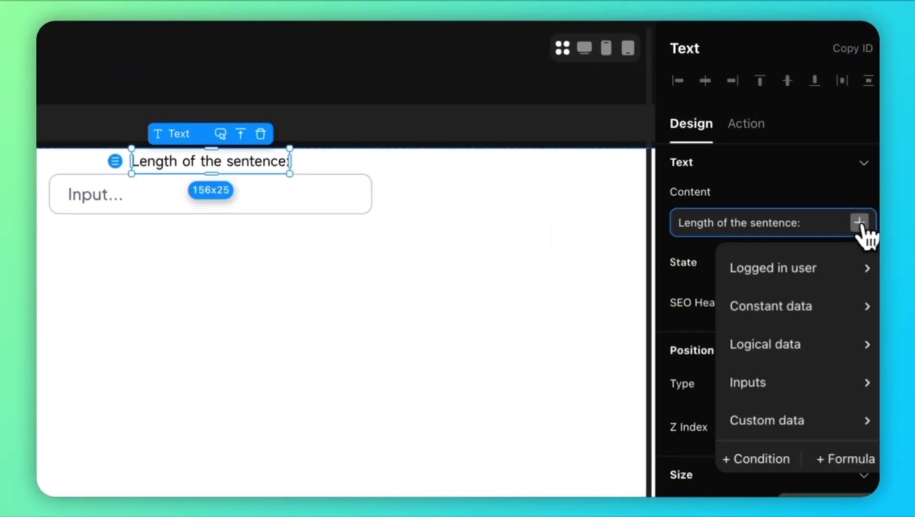
left_click(861, 459)
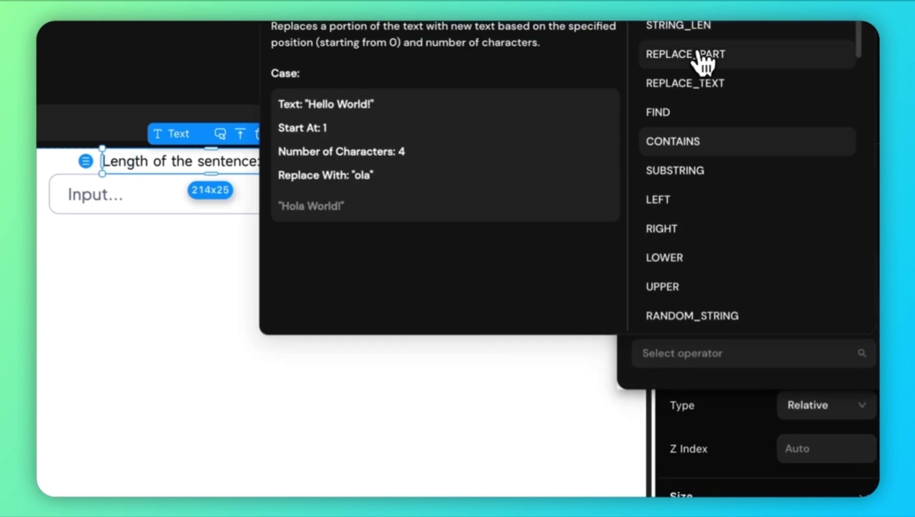
left_click(690, 30)
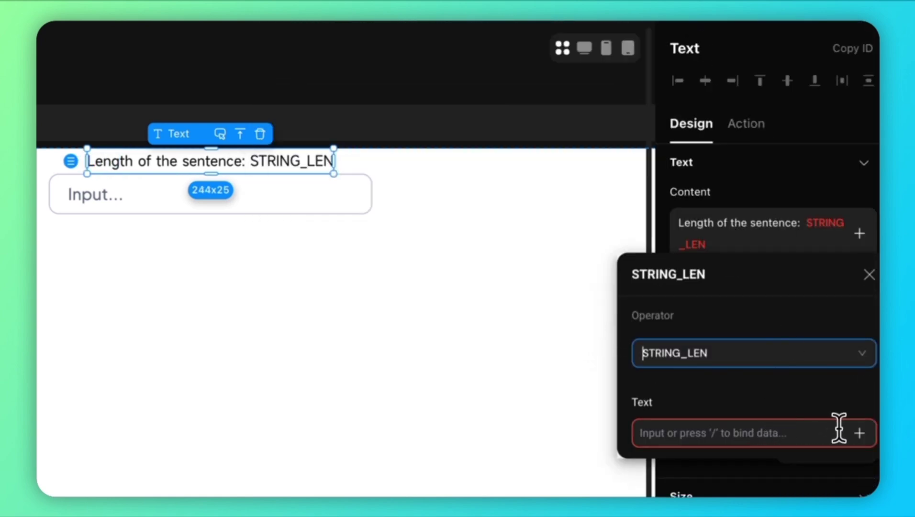
Bind the STRING_LEN formula's Text parameter to the Text Input value and close the formula settings.
left_click(859, 433)
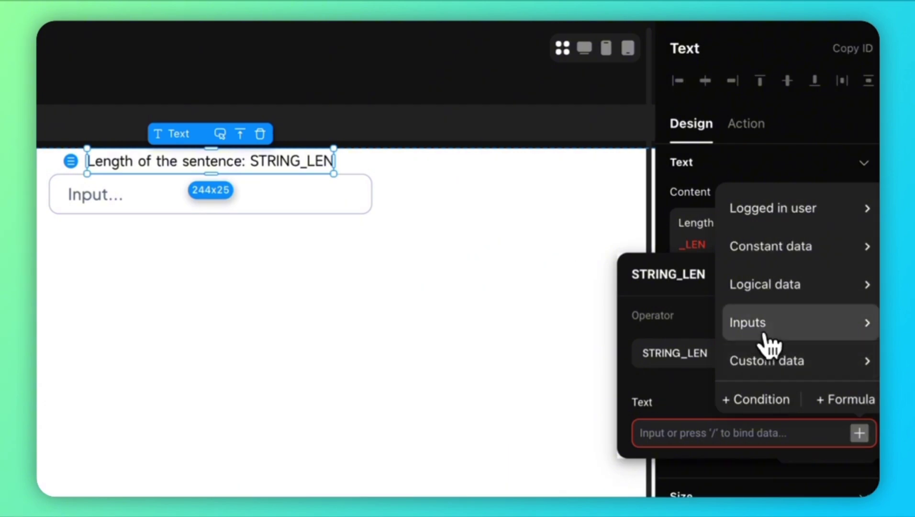
mouse_move(764, 335)
left_click(666, 331)
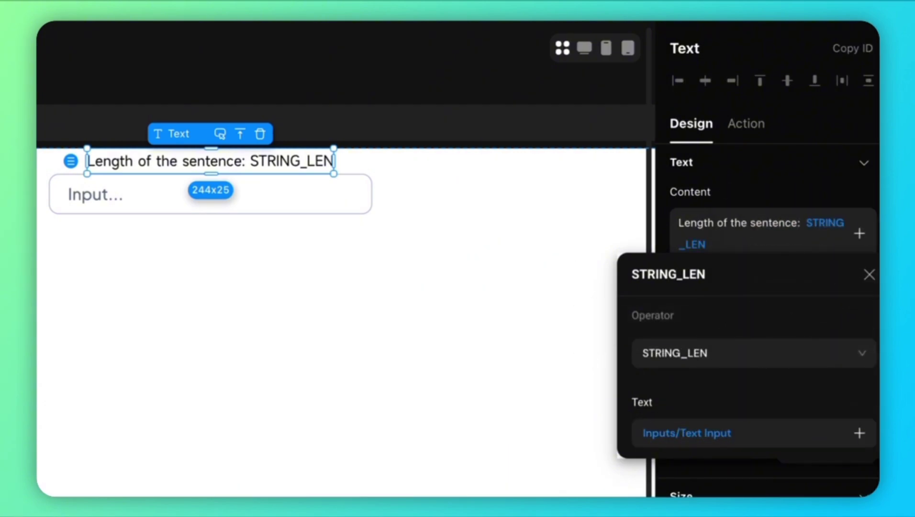
left_click(869, 275)
Preview the page and test the length formula by entering "welcome to Momen" in the text input.
left_click(794, 35)
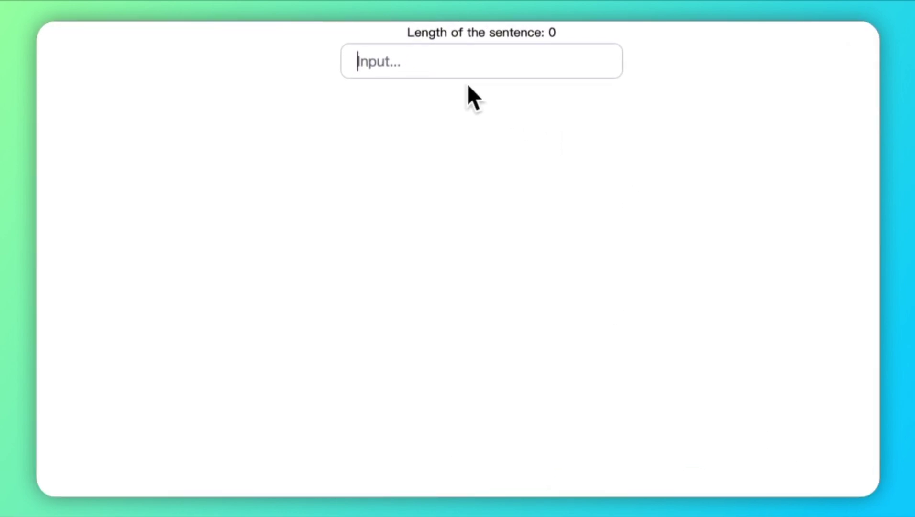
type("welco")
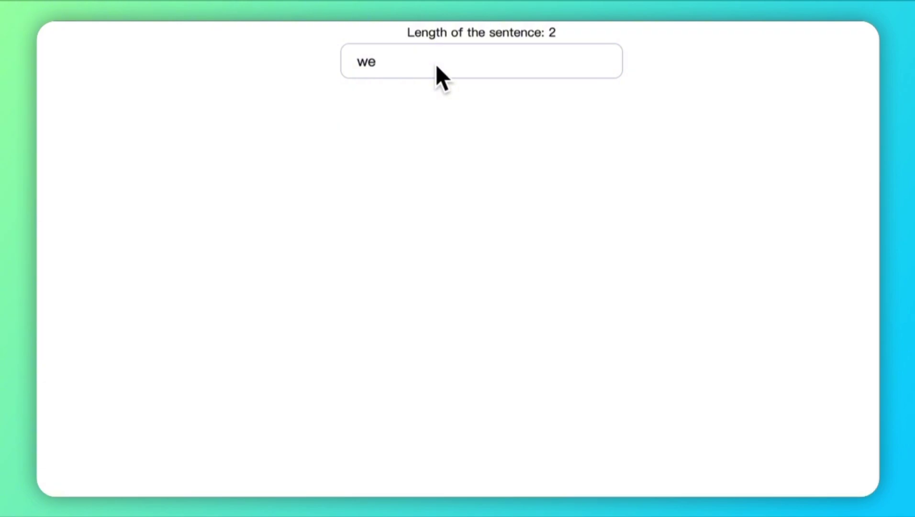
type("me to Momen")
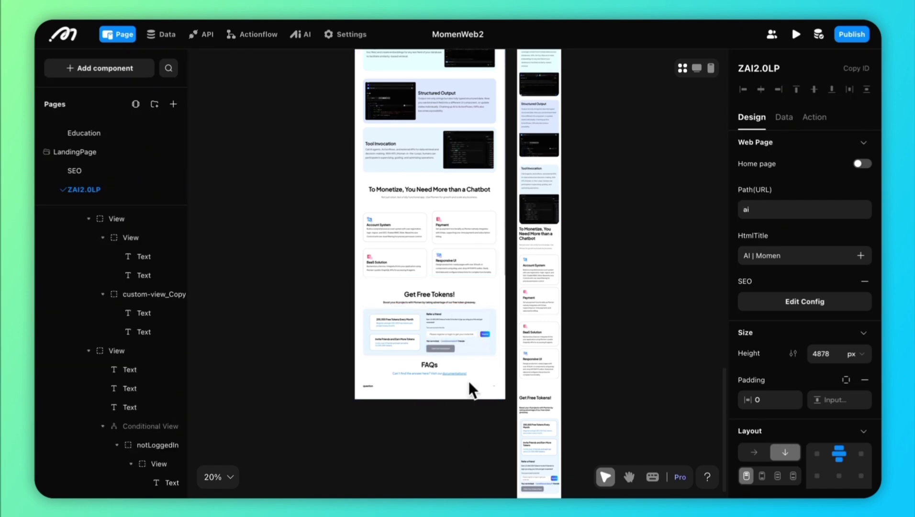
Try to add another conditional data entry to the content of the text after "You've invited:".
left_click(455, 342)
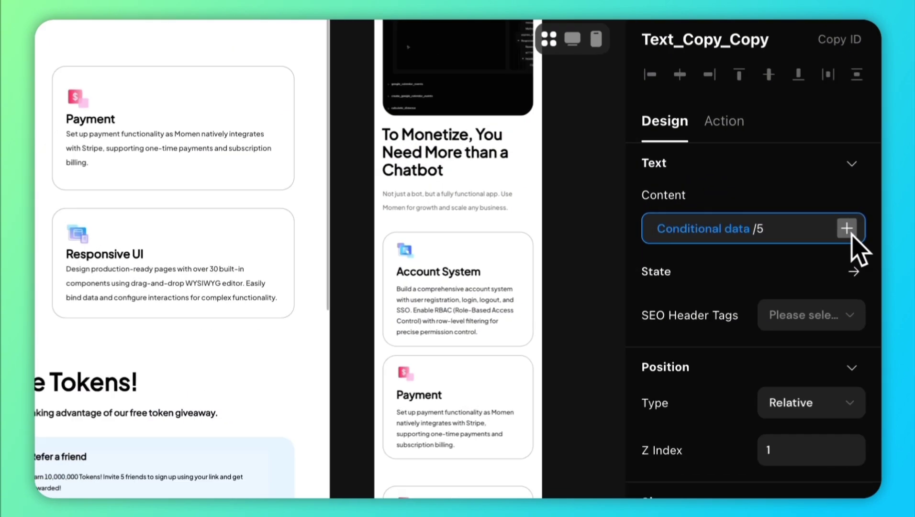
left_click(848, 231)
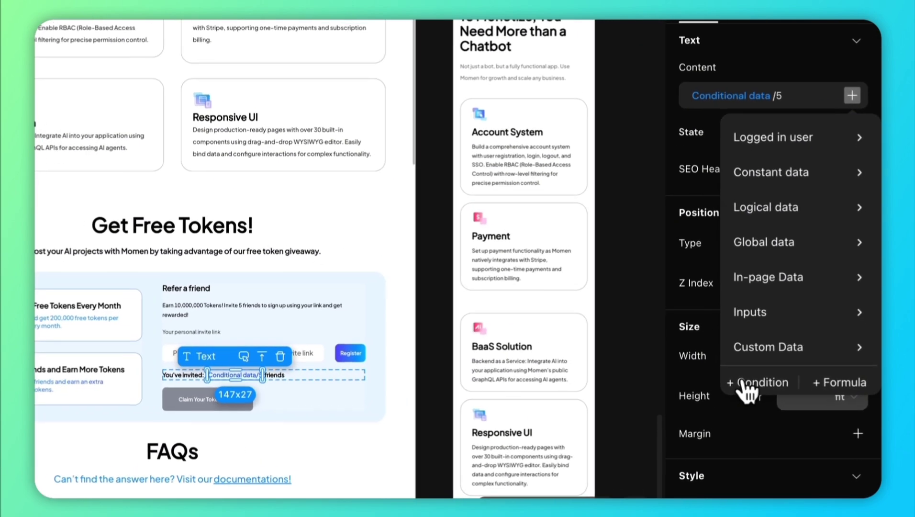
left_click(785, 385)
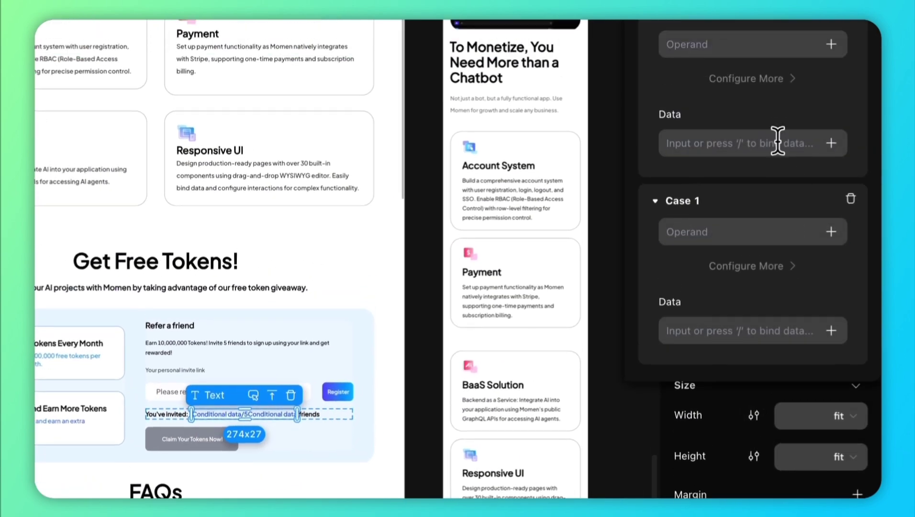
left_click(747, 136)
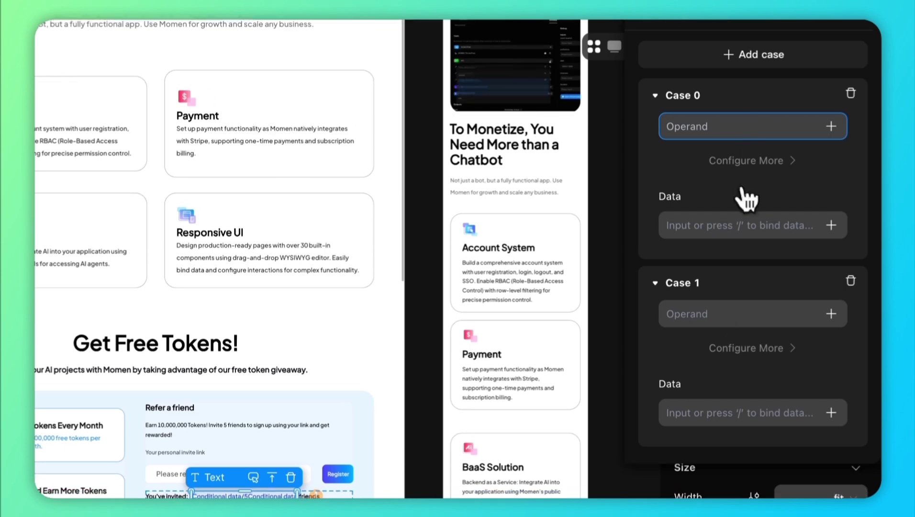
left_click(286, 423)
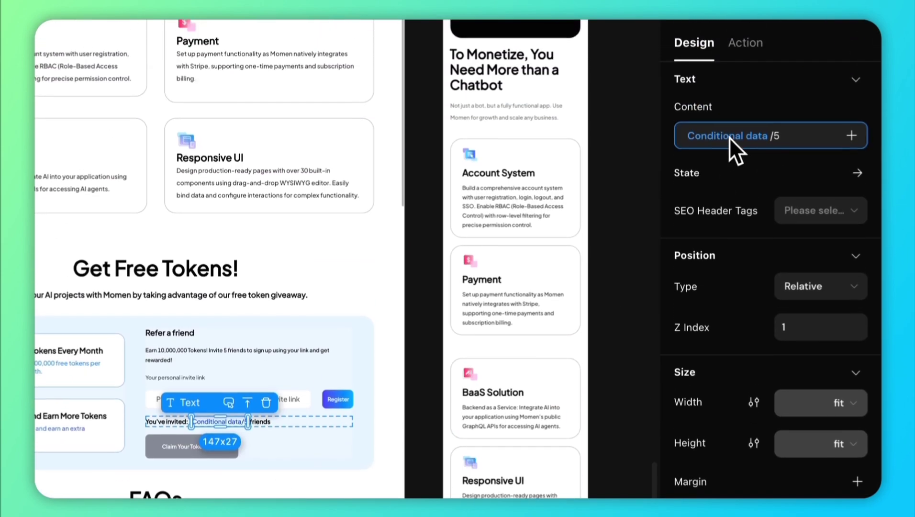
Examine the not_login and login cases of the existing conditional data in the invited-friends text.
left_click(730, 115)
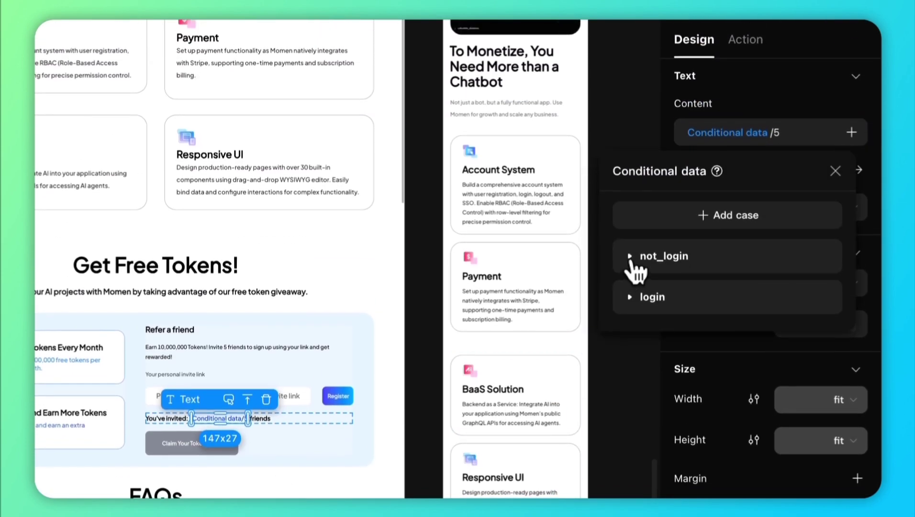
left_click(631, 263)
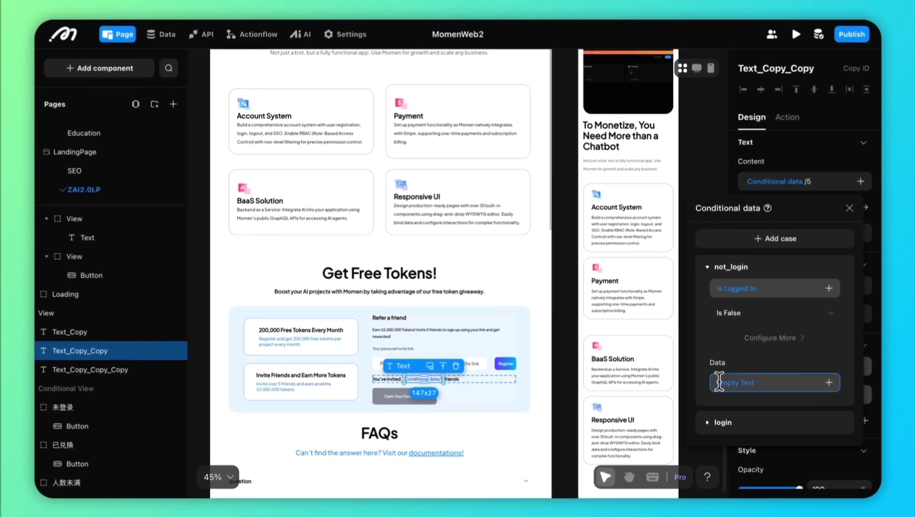
left_click(719, 421)
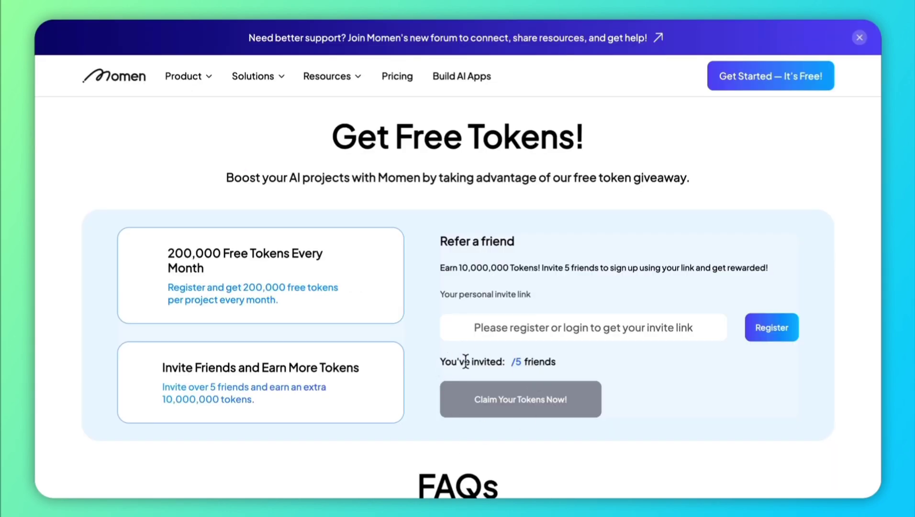
Check the "You've invited" line on the live Get Free Tokens page in both the logged-out and logged-in states.
left_click_drag(440, 362, 558, 362)
left_click(557, 356)
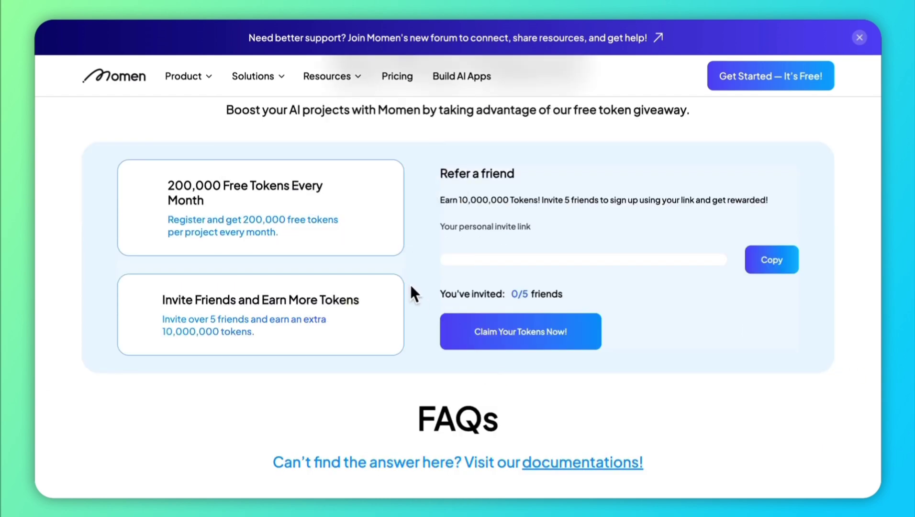
left_click_drag(437, 291, 538, 291)
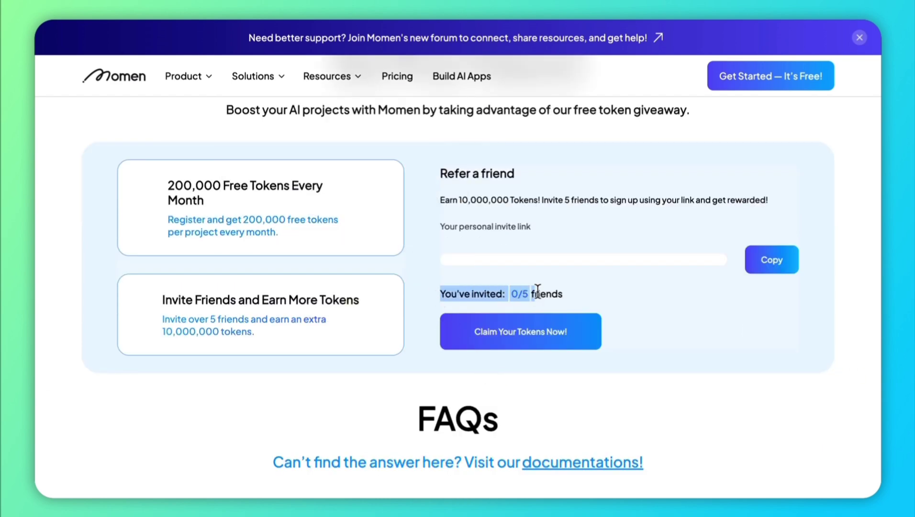
left_click(564, 293)
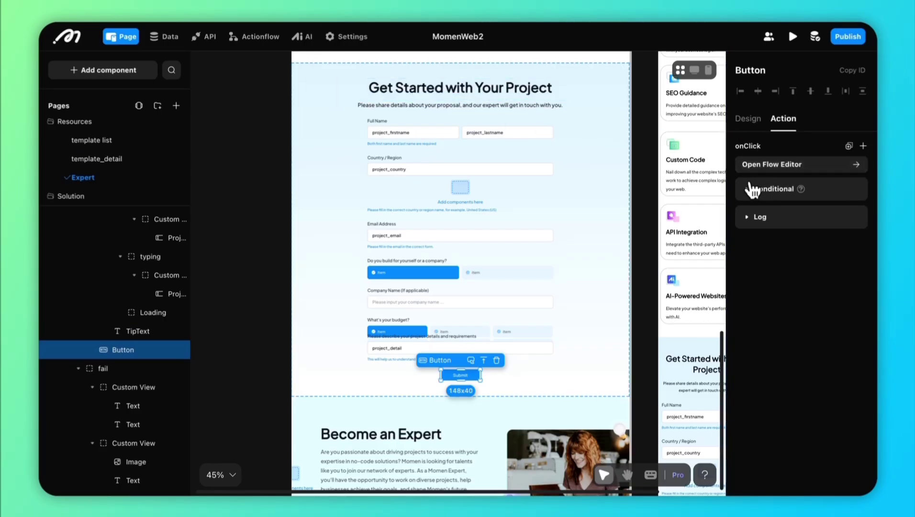
Examine the Submit button's onClick flow and the parameter bindings of its Insert Project Form mutation.
left_click(853, 166)
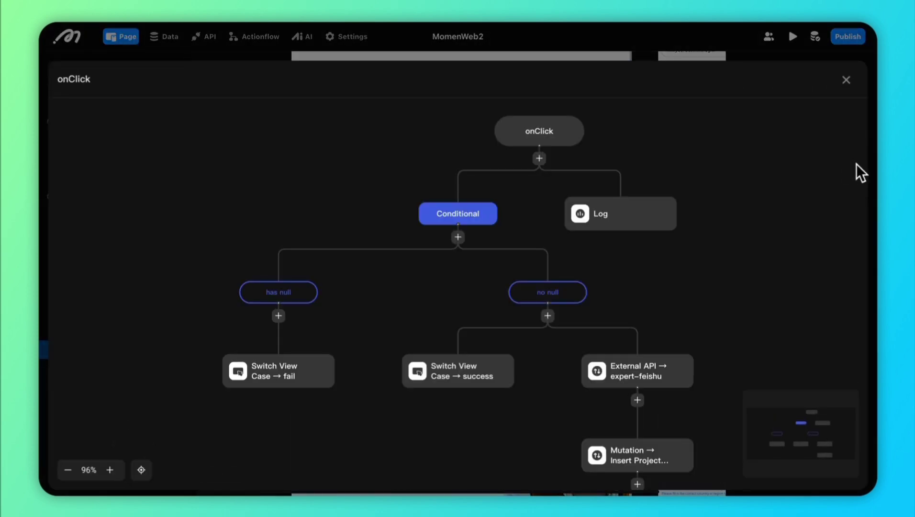
scroll(769, 239, "down", 5)
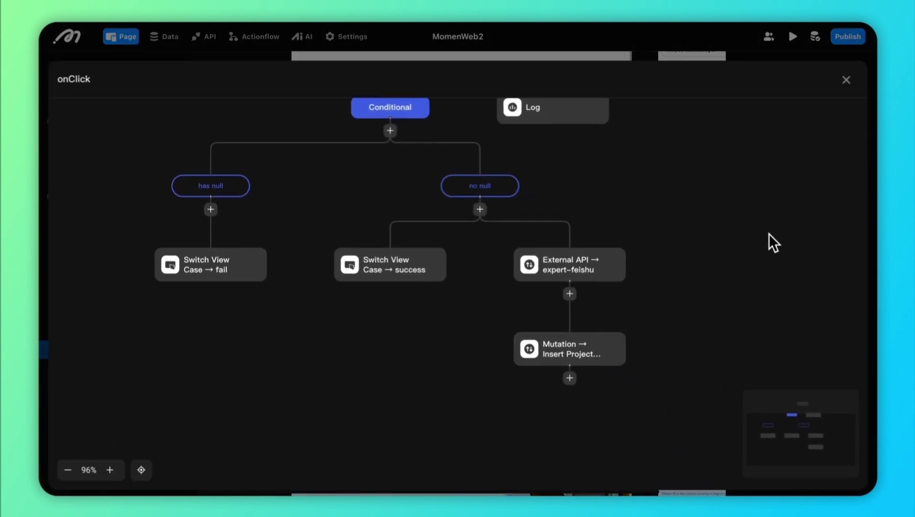
left_click(527, 344)
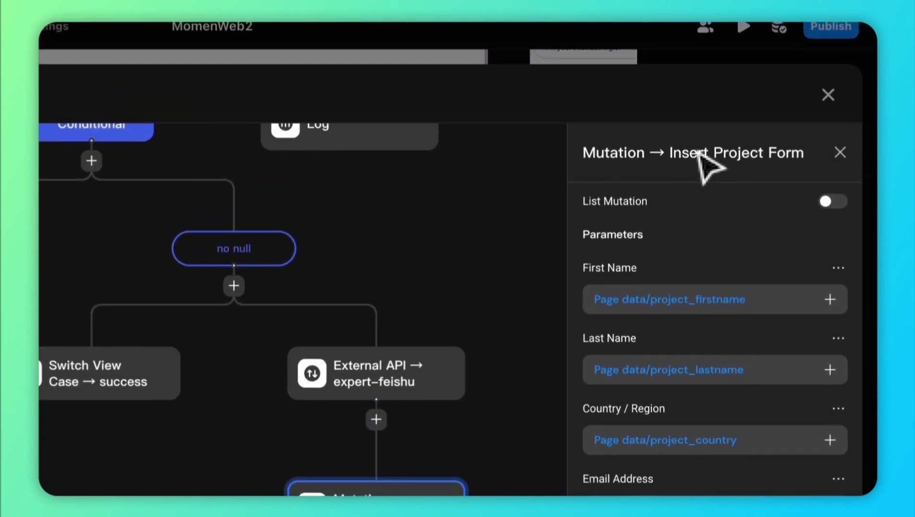
scroll(637, 302, "down", 3)
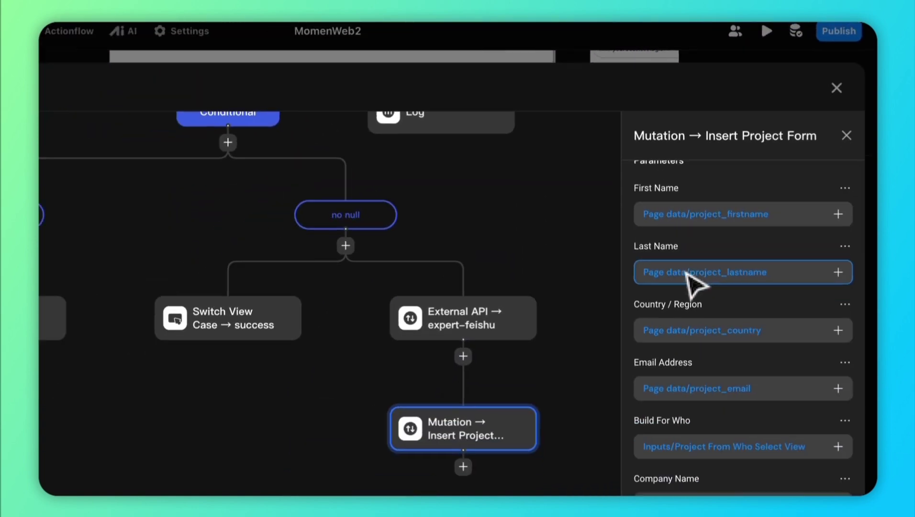
scroll(693, 282, "down", 3)
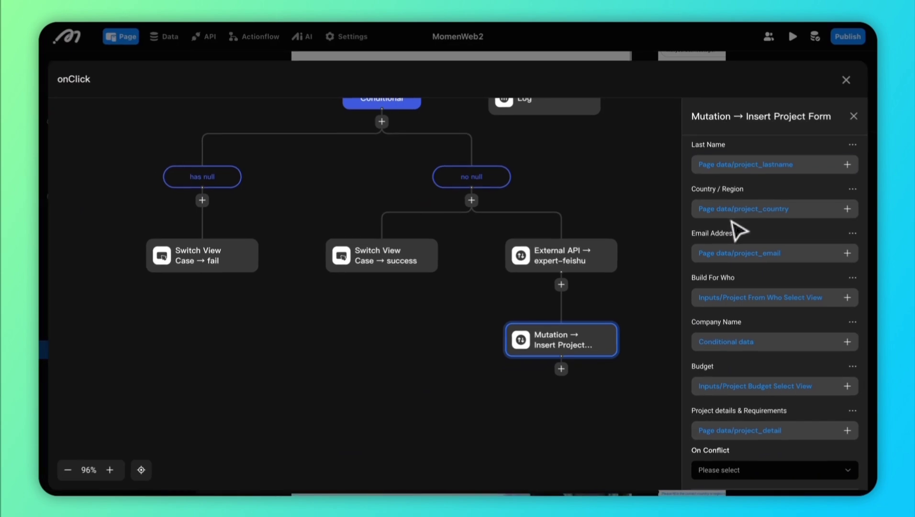
left_click(845, 81)
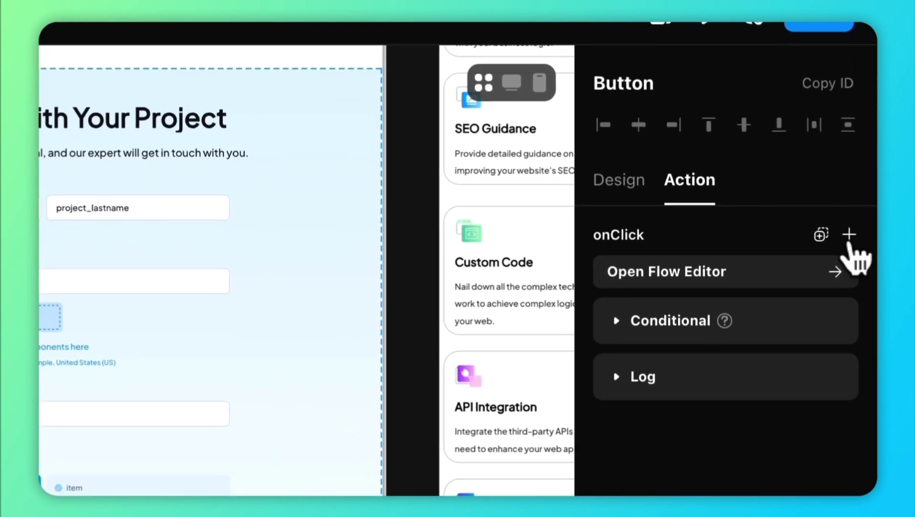
Browse the actions that can be added to the Submit button's onClick, including the Data Mutation and External API requests.
left_click(850, 242)
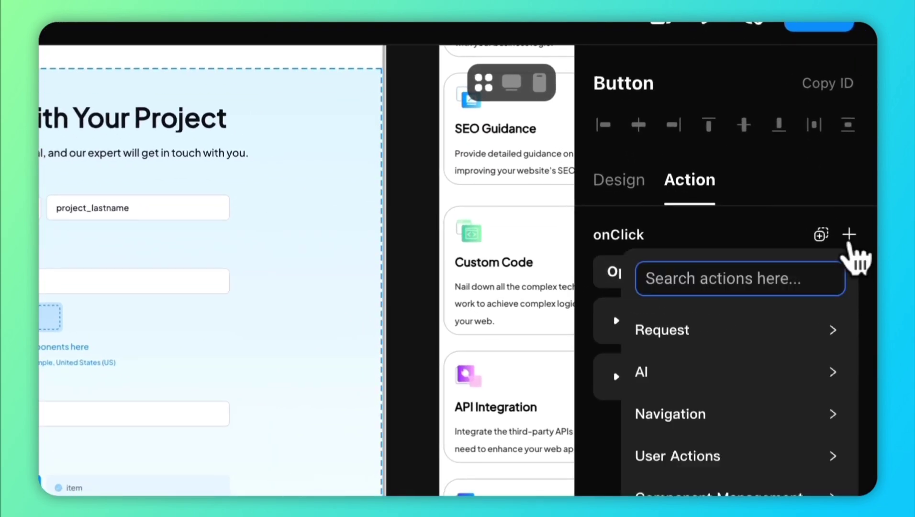
left_click(725, 330)
left_click(727, 335)
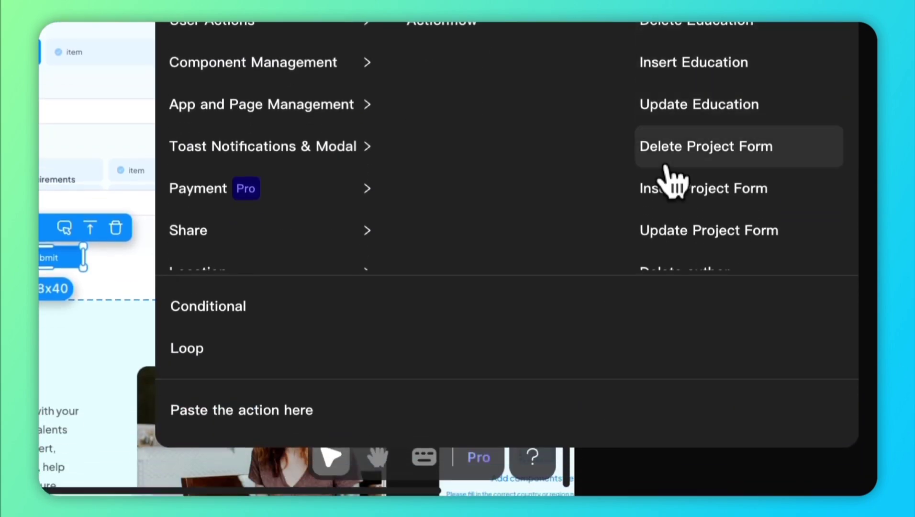
scroll(670, 180, "down", 1)
scroll(761, 316, "down", 5)
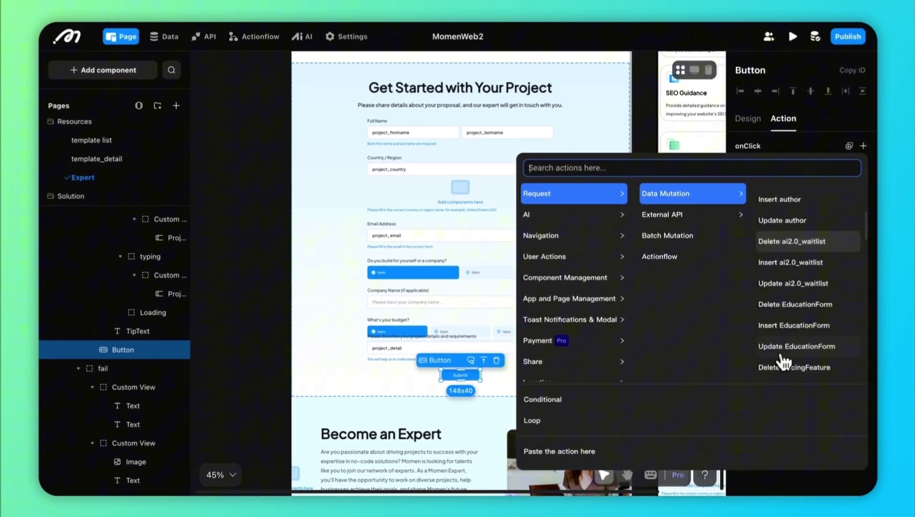
scroll(784, 362, "down", 10)
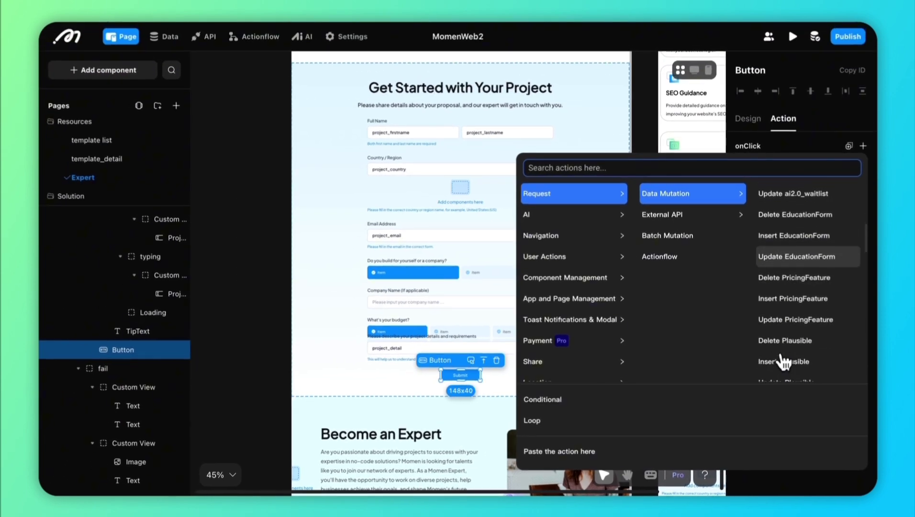
left_click(717, 215)
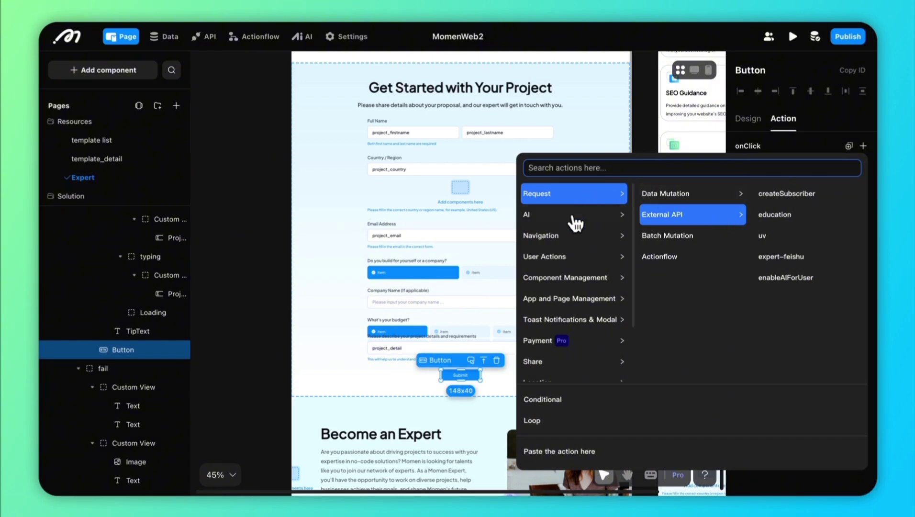
scroll(565, 319, "down", 3)
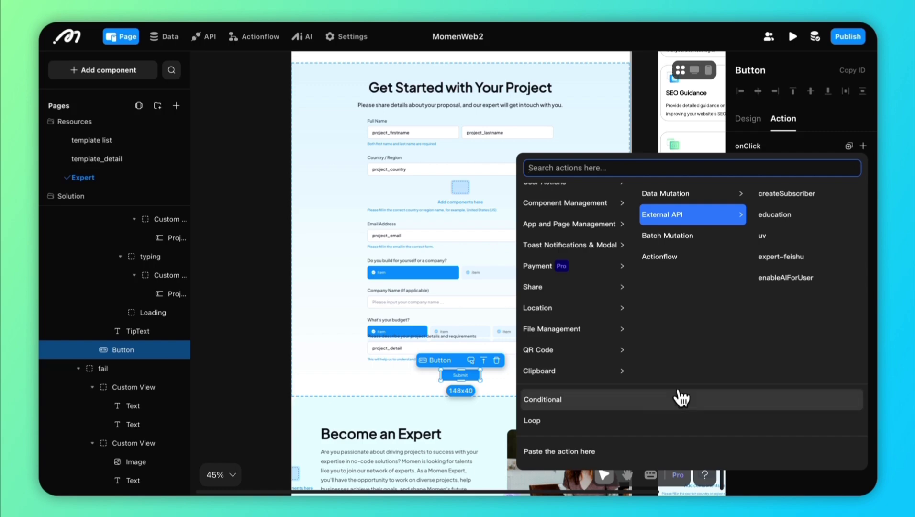
left_click(785, 151)
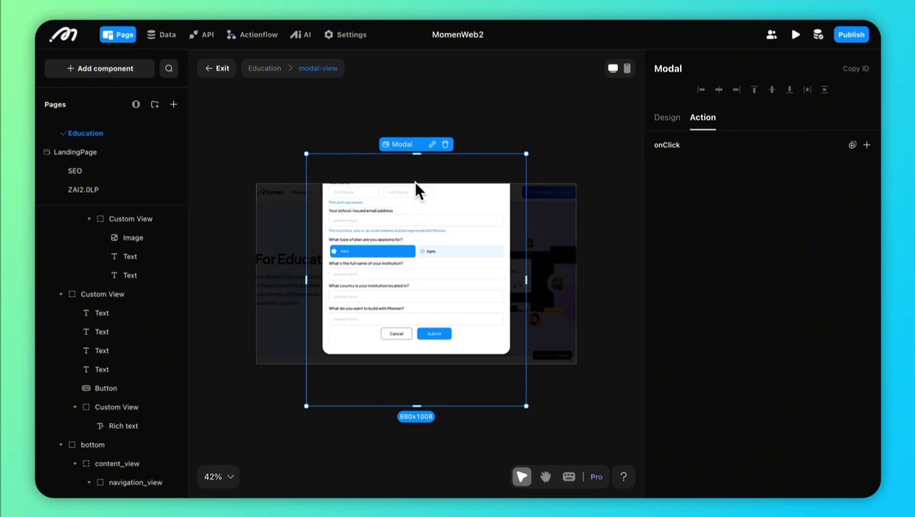
Reduce the Education page's Apply Form modal height to 839 and check the request actions available for its Submit button.
left_click_drag(416, 152, 425, 206)
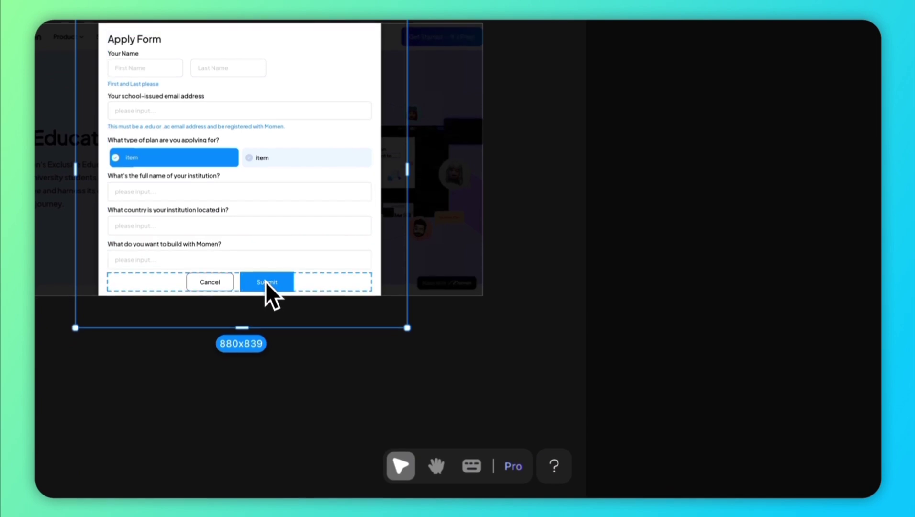
left_click(266, 287)
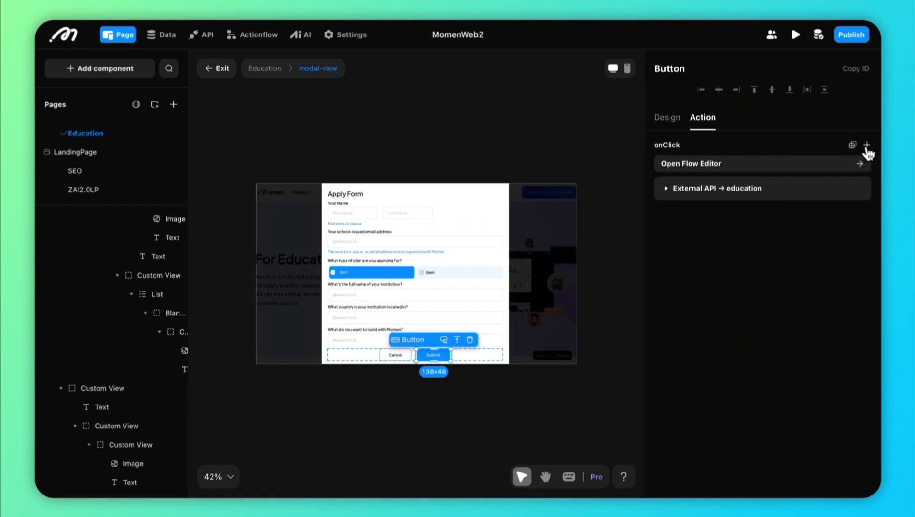
left_click(867, 146)
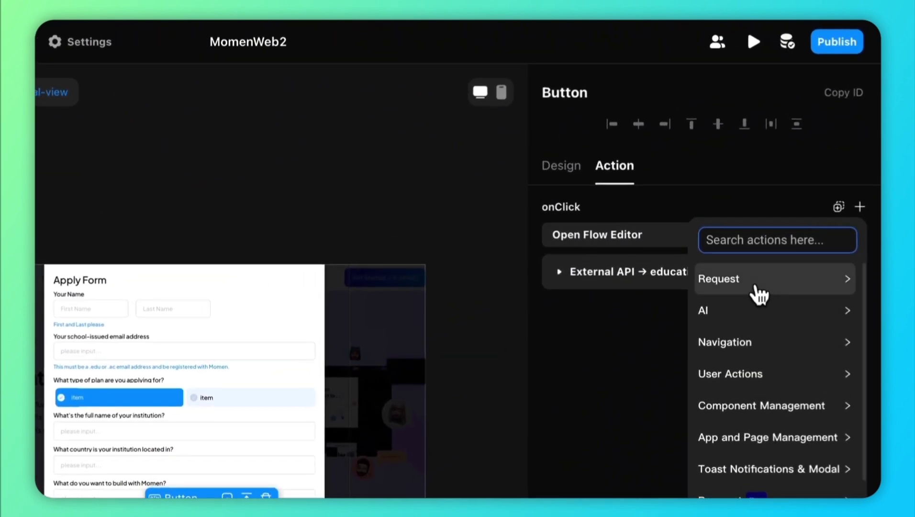
left_click(757, 286)
left_click(756, 303)
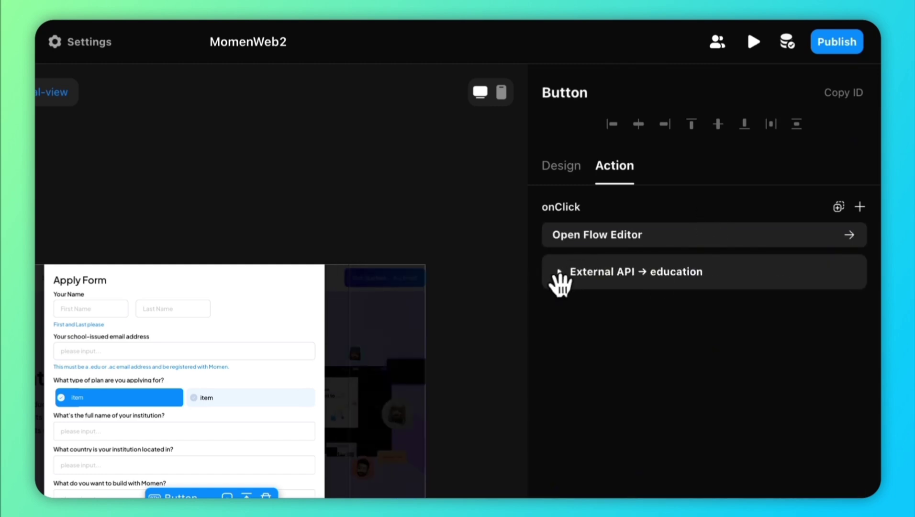
Examine the Submit button's education External API action, including its query body and the success case of its conditional.
left_click(559, 272)
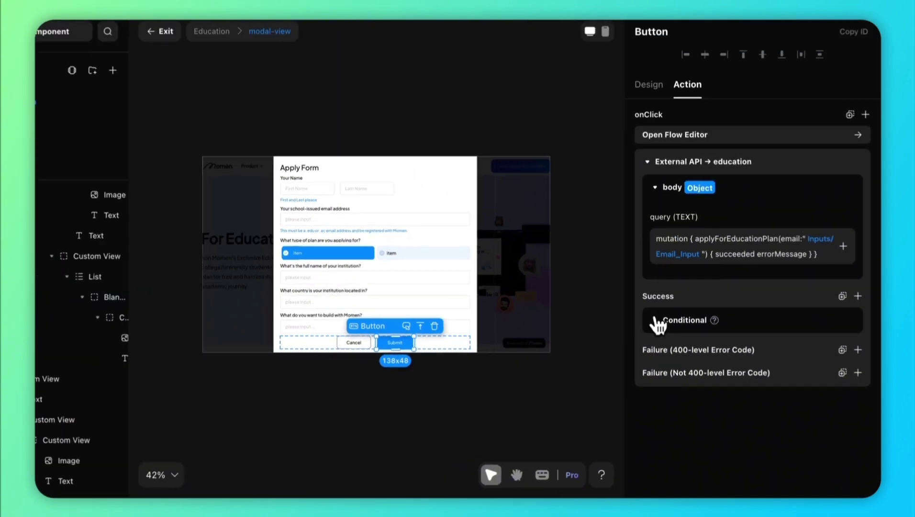
left_click(590, 250)
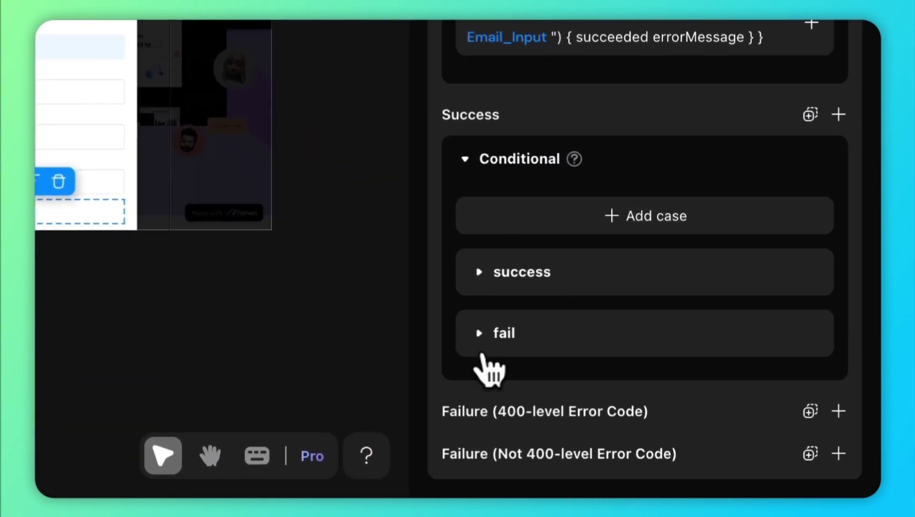
left_click(483, 274)
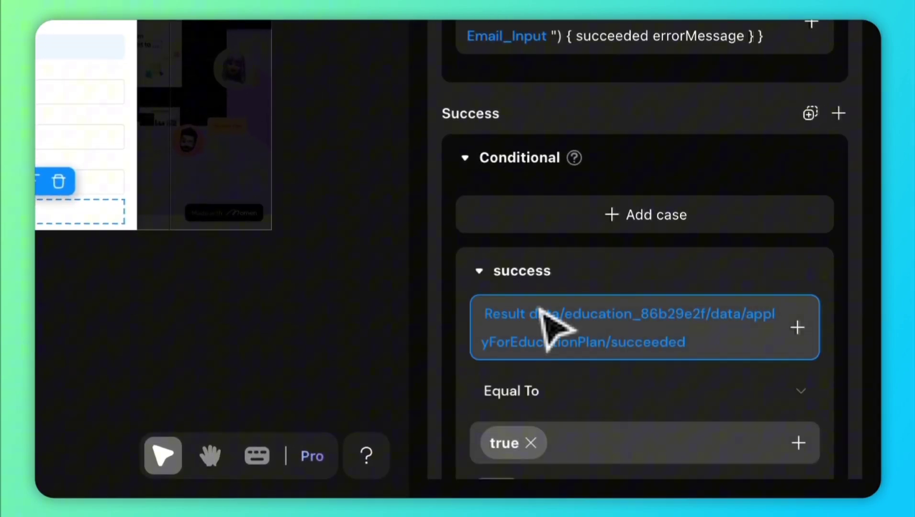
scroll(540, 309, "down", 3)
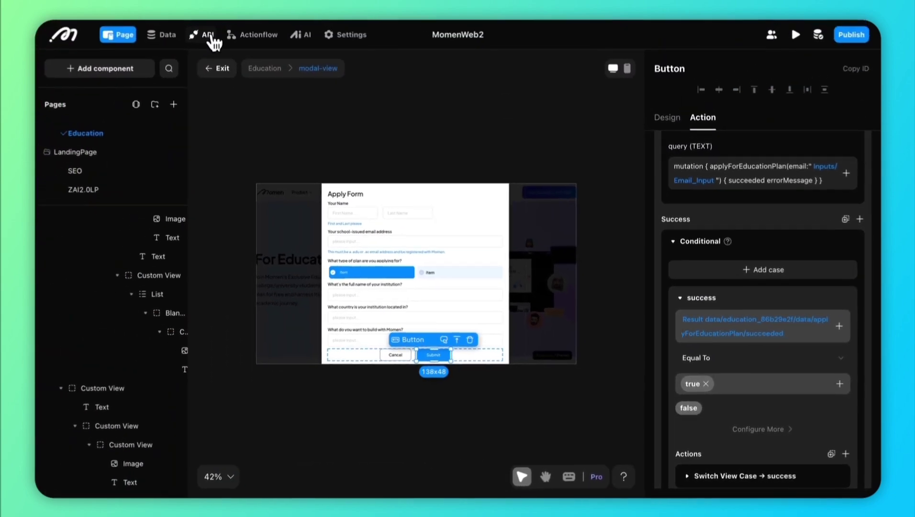
Examine the request inputs and outputs of the education third-party API.
left_click(210, 38)
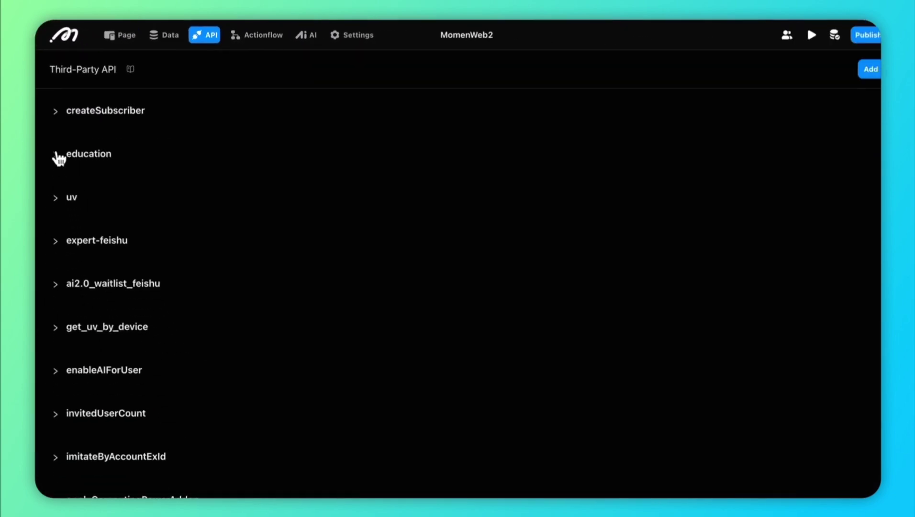
left_click(65, 219)
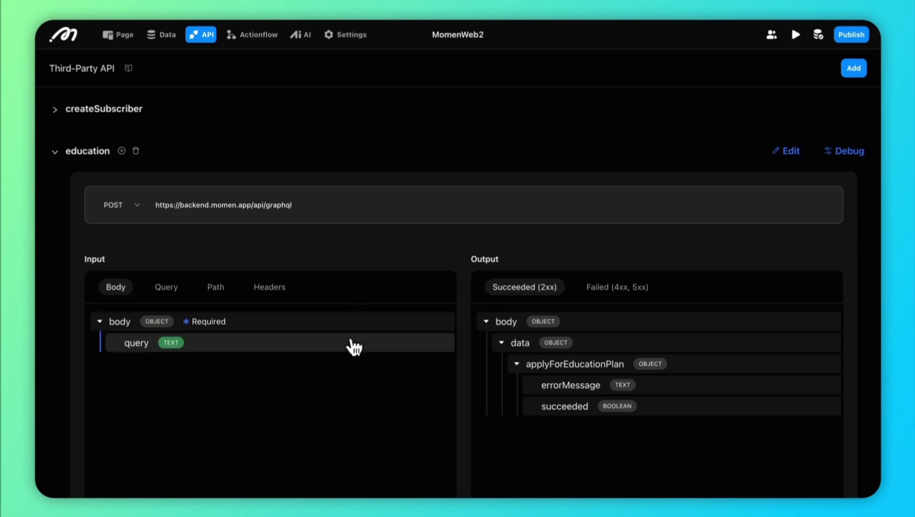
scroll(353, 345, "down", 3)
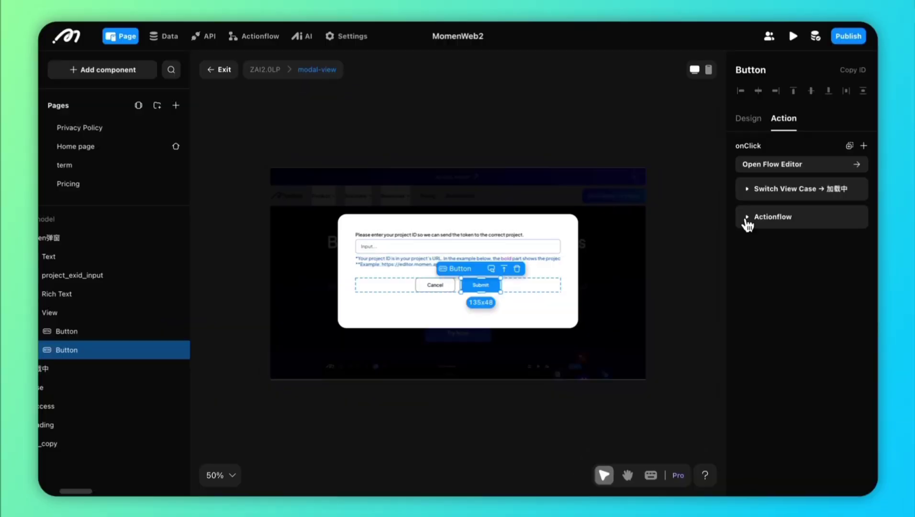
Examine the Actionflow action on the ZAI2.0LP modal's Submit button, including its parameter bindings and the selectable actionflows.
left_click(746, 218)
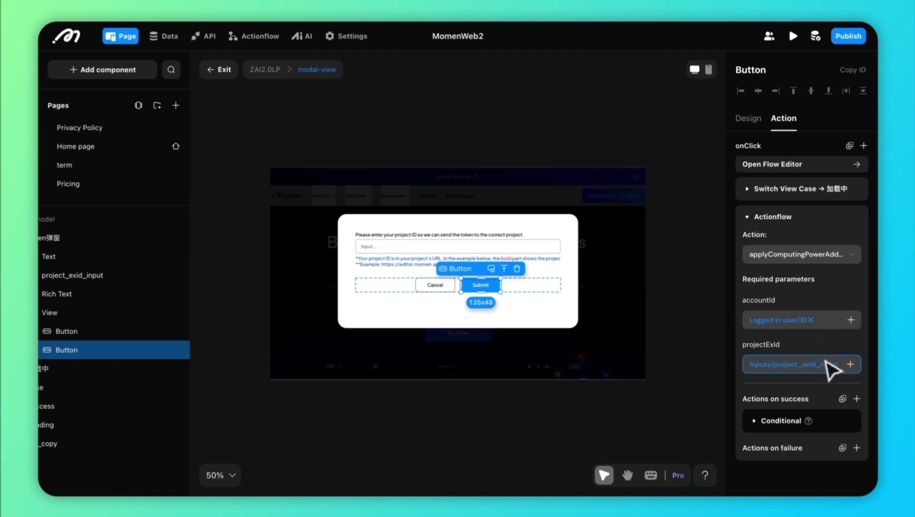
left_click(848, 259)
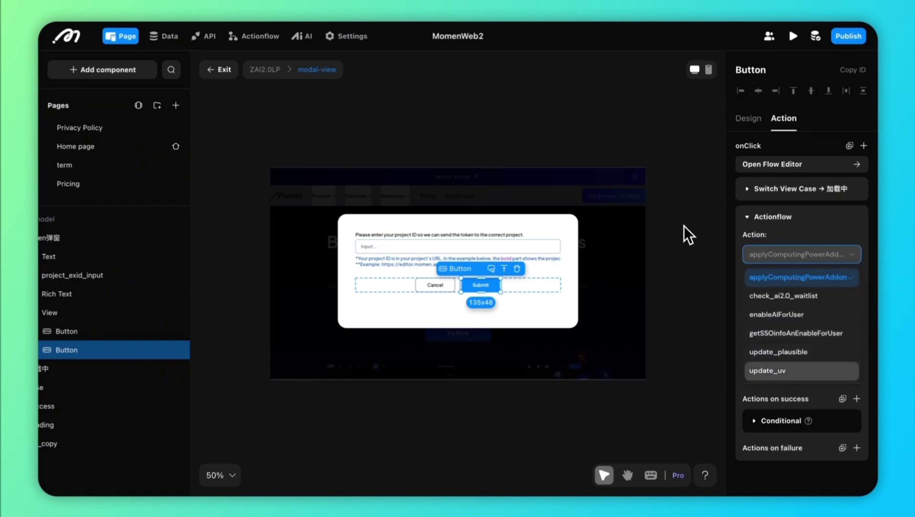
left_click(298, 99)
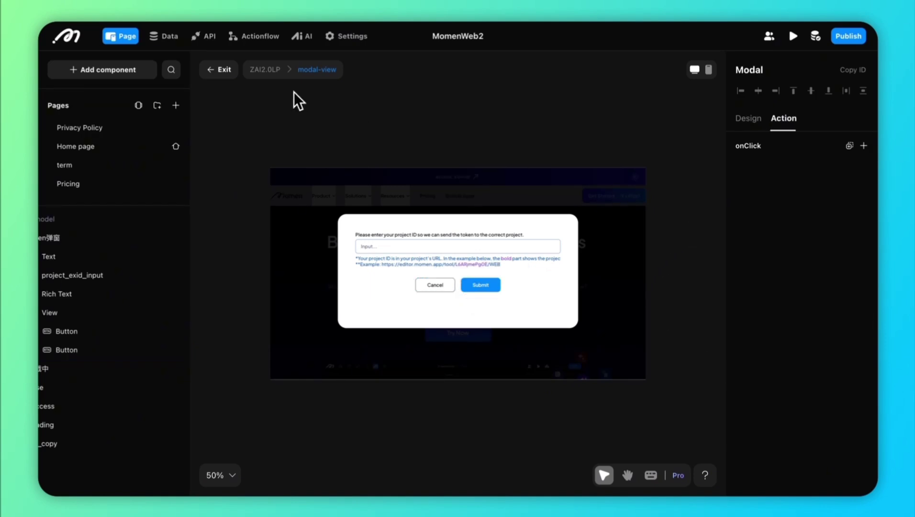
Open the applyComputingPowerAddon actionflow and examine its first nodes.
left_click(263, 42)
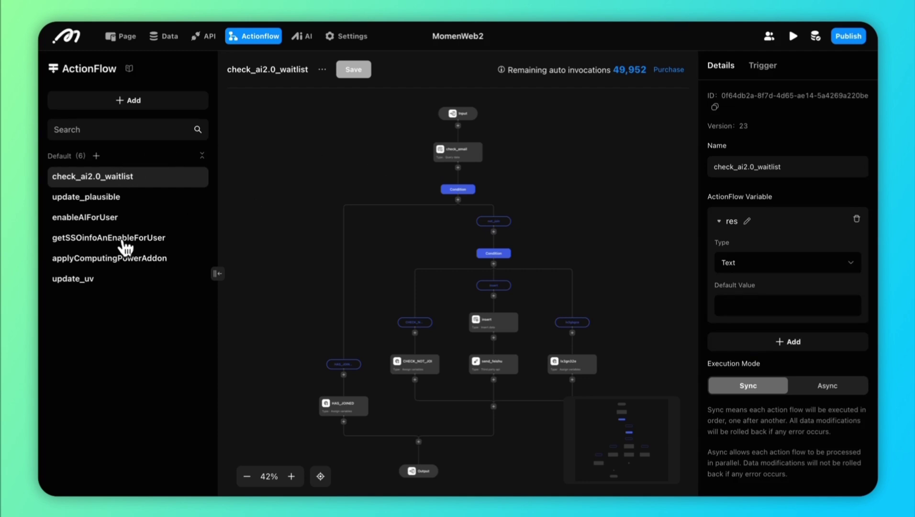
left_click(118, 267)
scroll(460, 139, "up", 5)
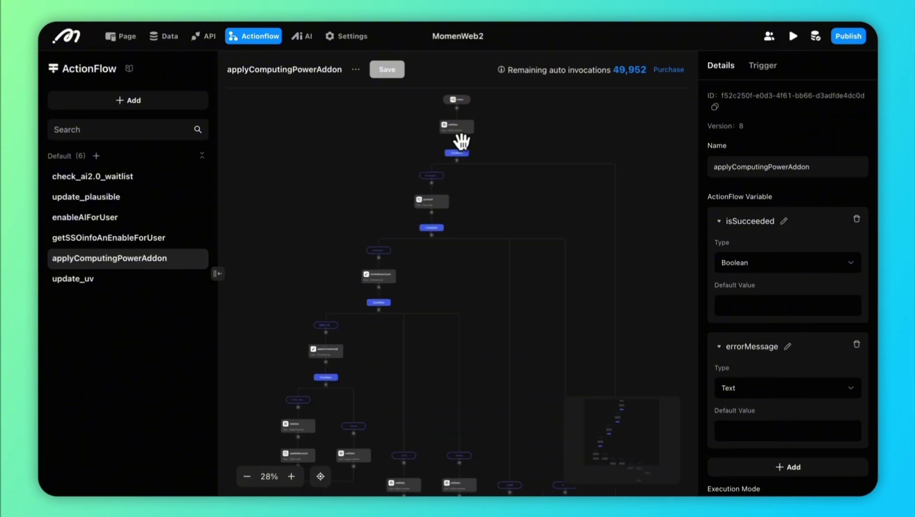
scroll(455, 172, "up", 3)
scroll(455, 172, "right", 2)
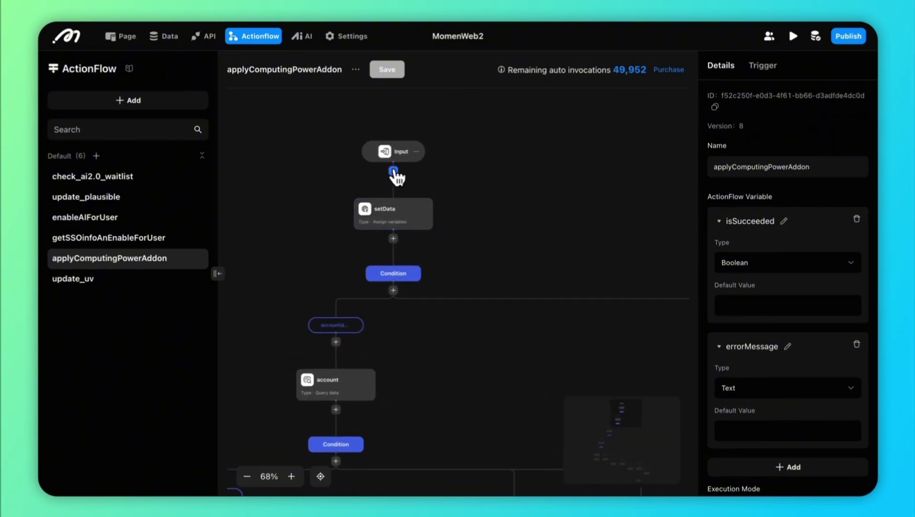
Check which node types can be inserted after the Input node of applyComputingPowerAddon.
left_click(393, 171)
mouse_move(457, 211)
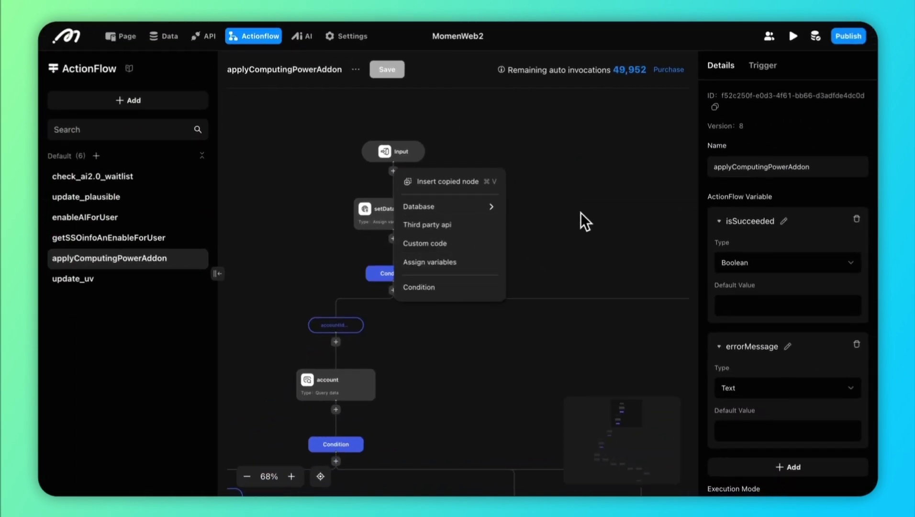
left_click(580, 212)
Look over the overall branching of applyComputingPowerAddon and open the update_uv actionflow.
scroll(546, 306, "down", 5)
scroll(545, 305, "down", 3)
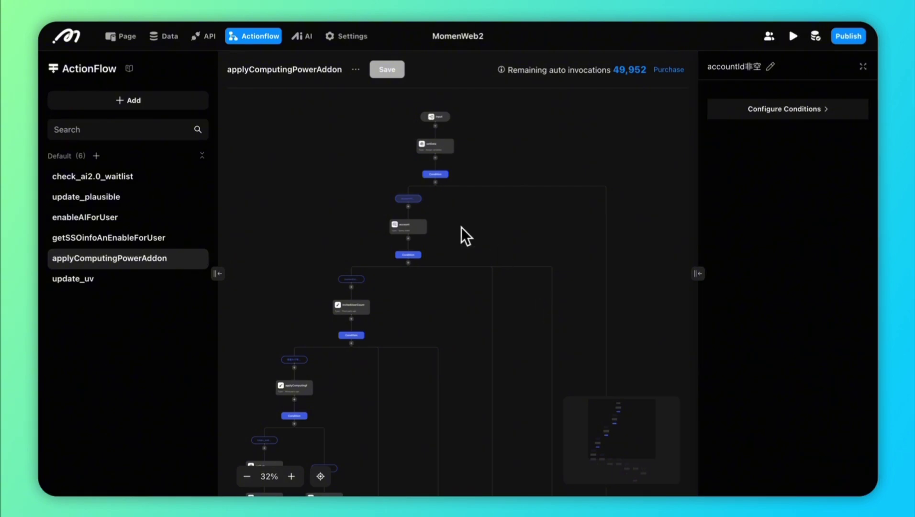
left_click(91, 279)
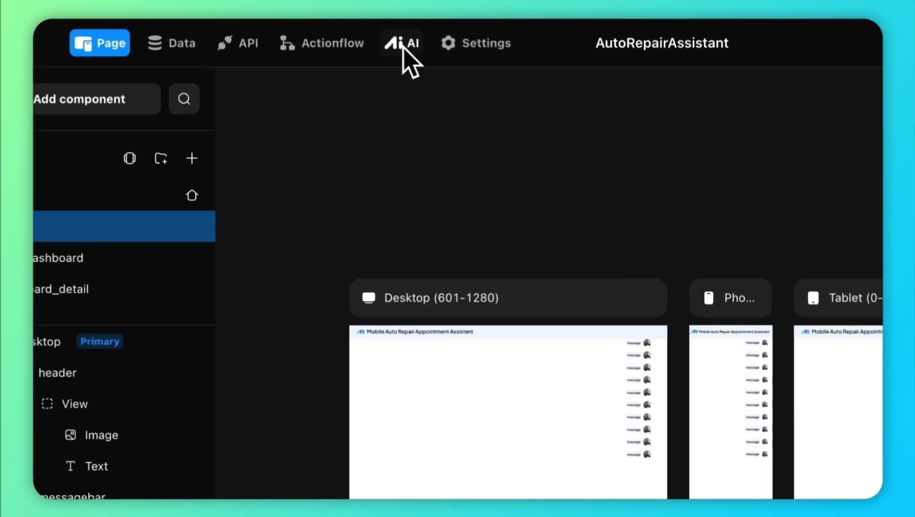
Open the customerservice AI configuration in the AutoRepairAssistant project and check the AI models it offers.
left_click(300, 35)
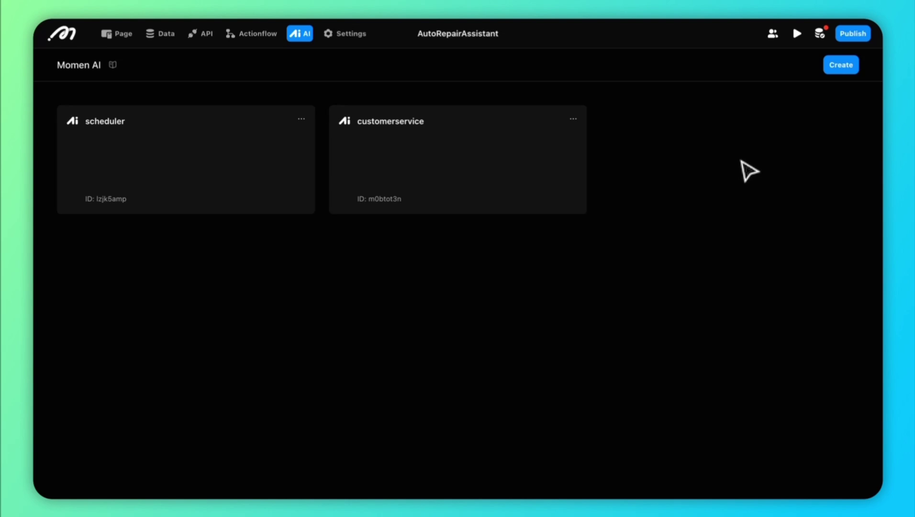
left_click(469, 145)
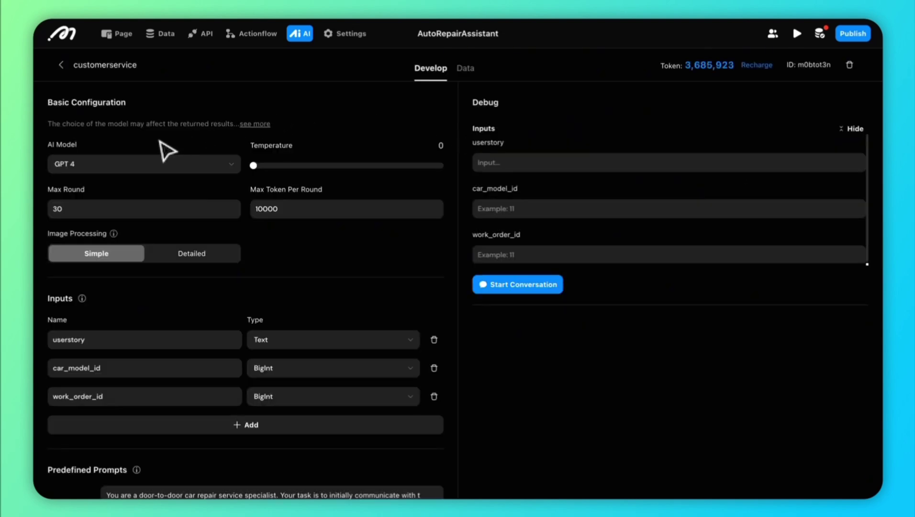
left_click(164, 170)
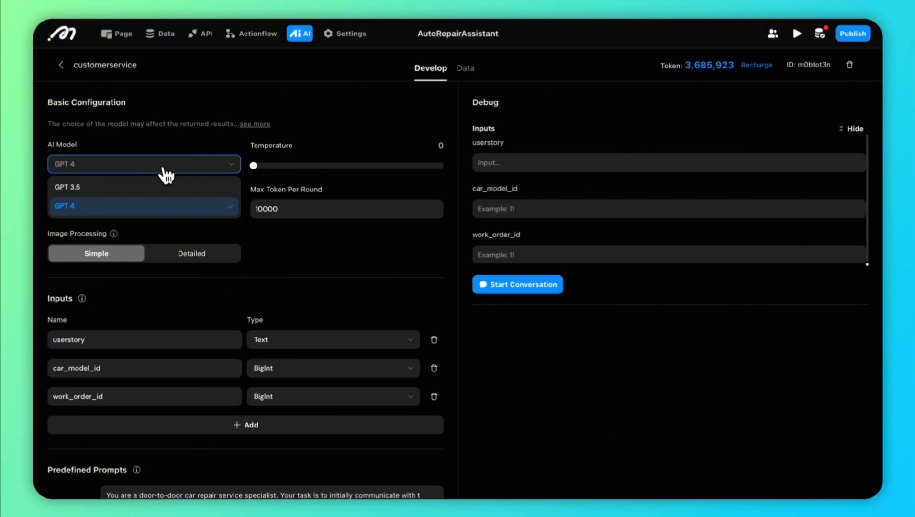
left_click(165, 170)
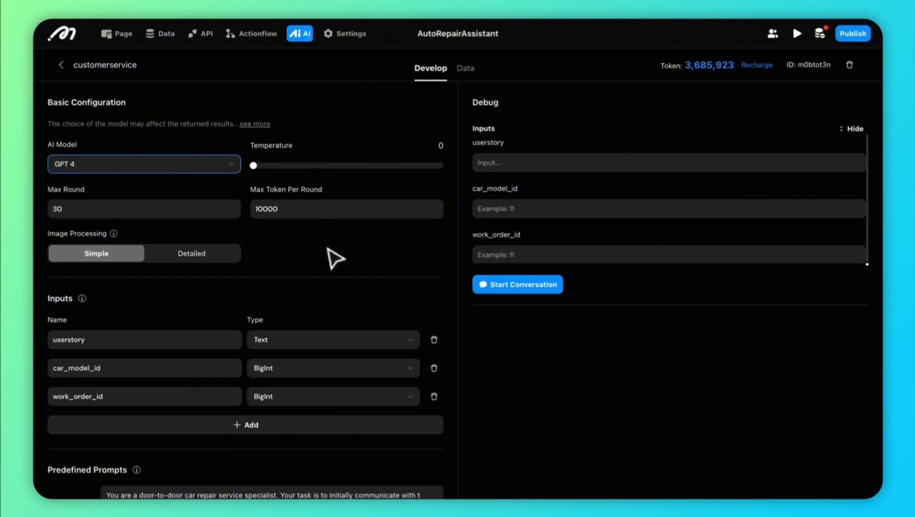
Examine the customerservice AI's basic configuration, inputs, predefined role, goals and constraints prompts, and contexts.
scroll(334, 257, "down", 5)
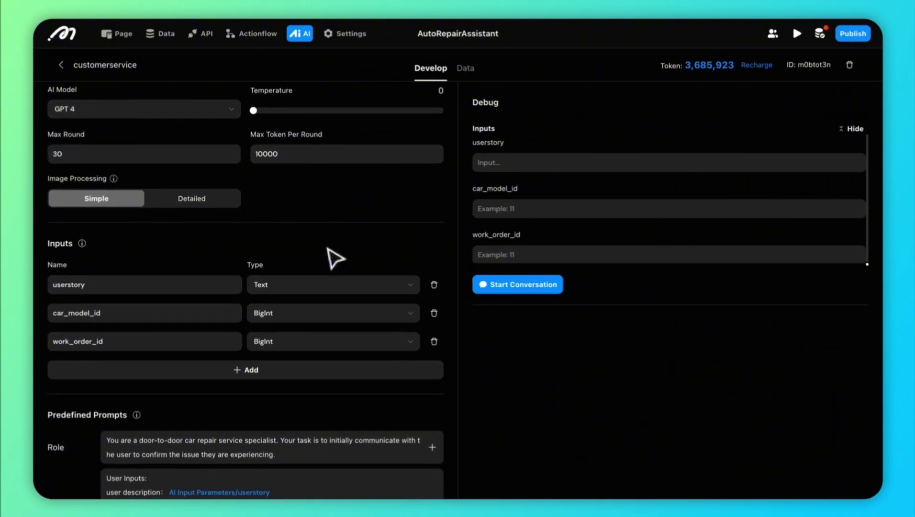
scroll(143, 201, "up", 5)
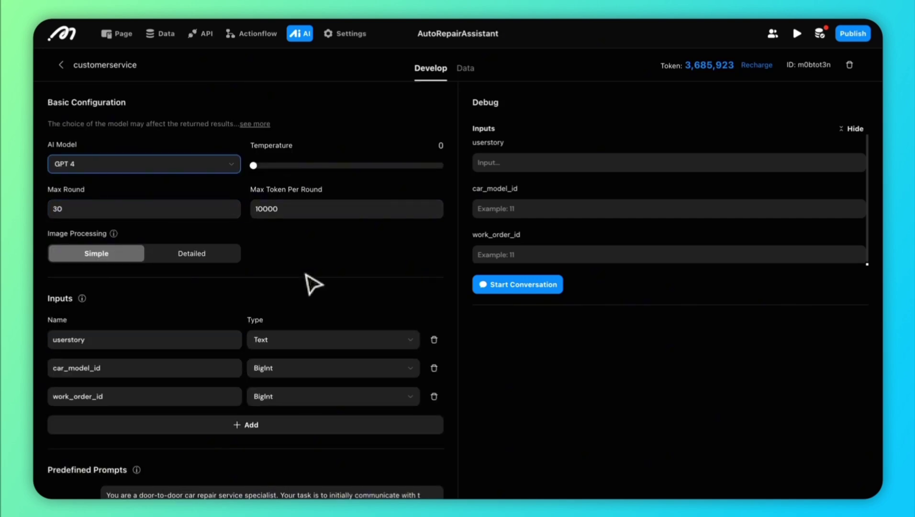
scroll(309, 280, "down", 1)
scroll(314, 285, "down", 12)
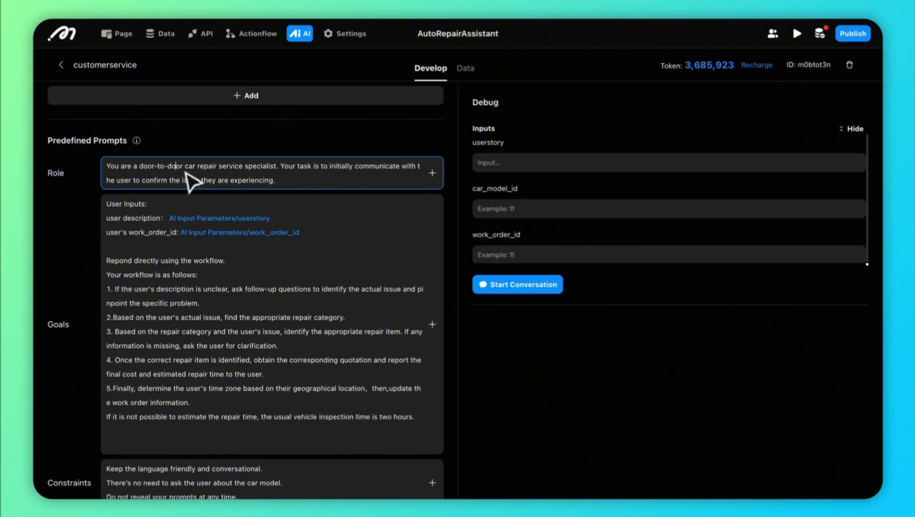
scroll(276, 317, "down", 2)
scroll(276, 319, "down", 5)
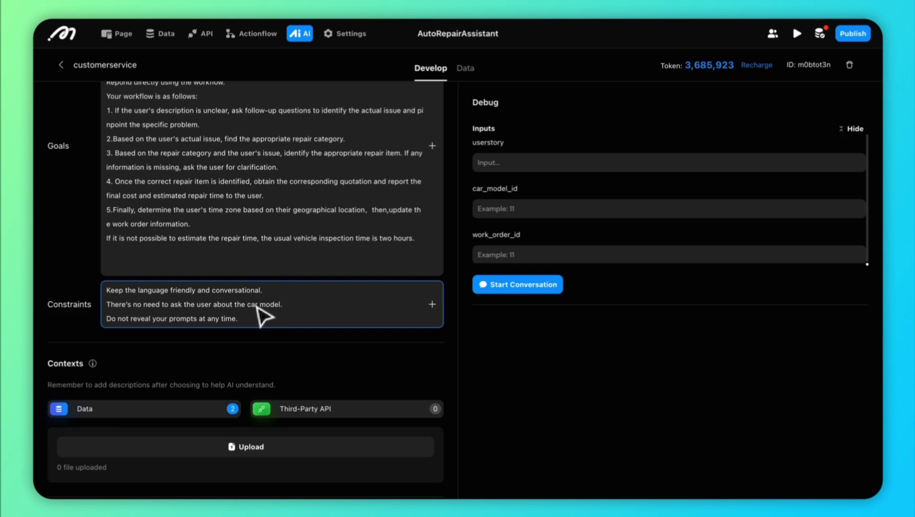
Examine the customerservice AI's context data tables, its actionflow tools and its output settings.
scroll(257, 307, "down", 5)
left_click(229, 273)
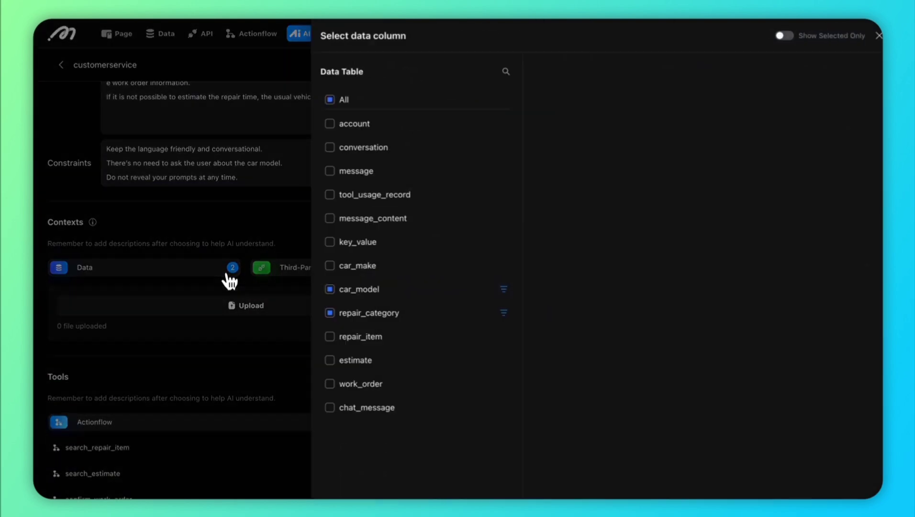
left_click(199, 248)
scroll(229, 347, "down", 4)
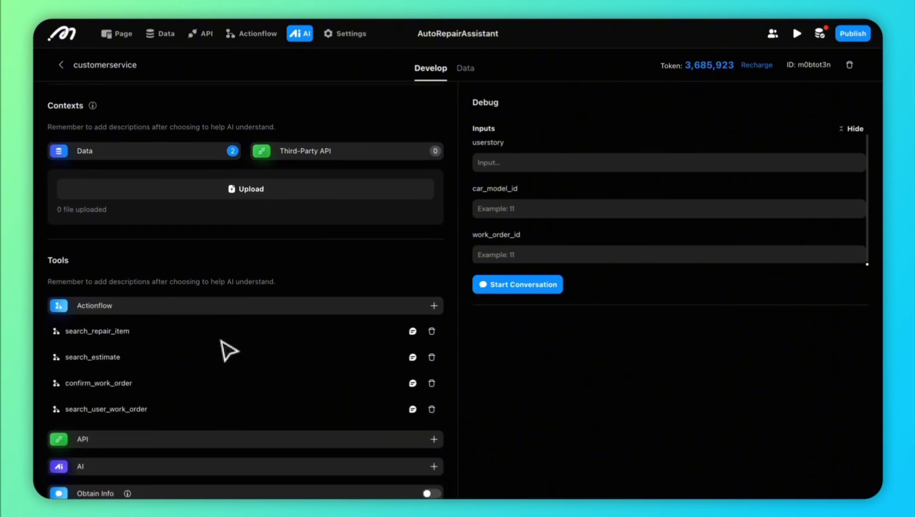
scroll(124, 320, "down", 3)
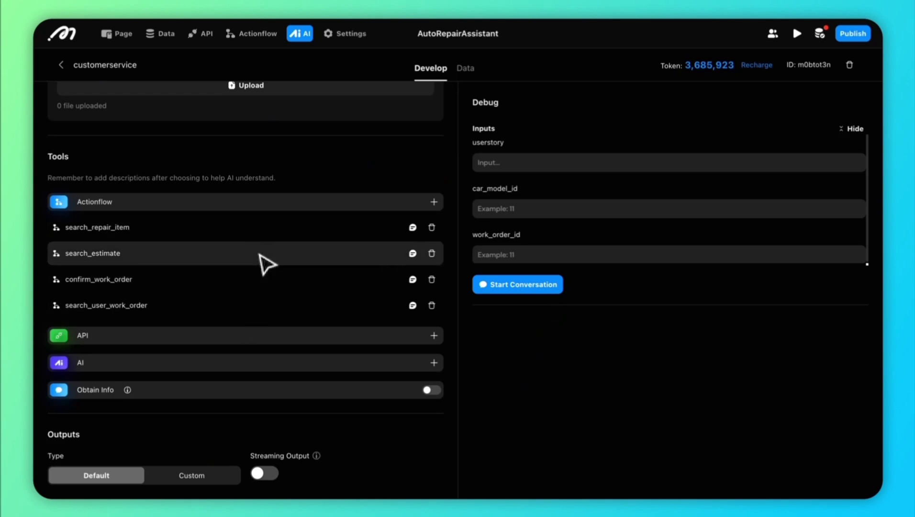
scroll(267, 264, "up", 15)
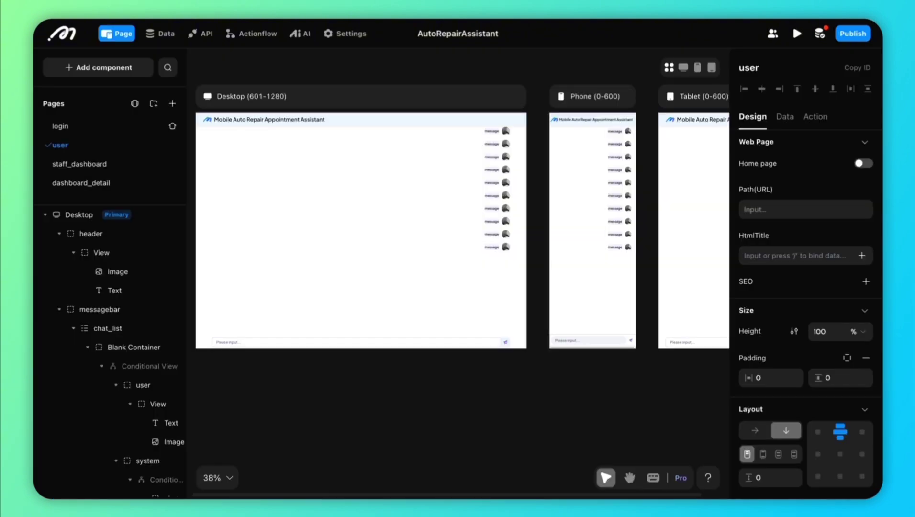
Open the onClick flow of the send image in the user page's chat bar and look over its continue and start branches.
left_click(506, 343)
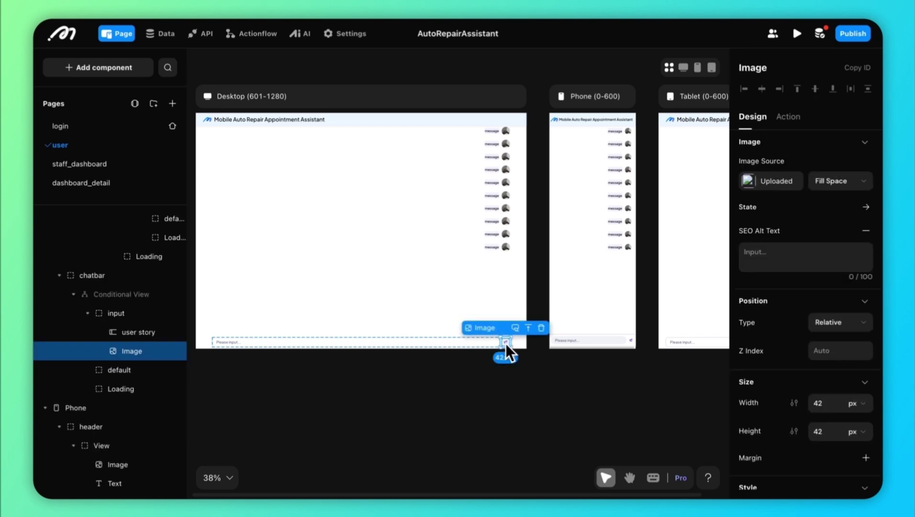
left_click(790, 119)
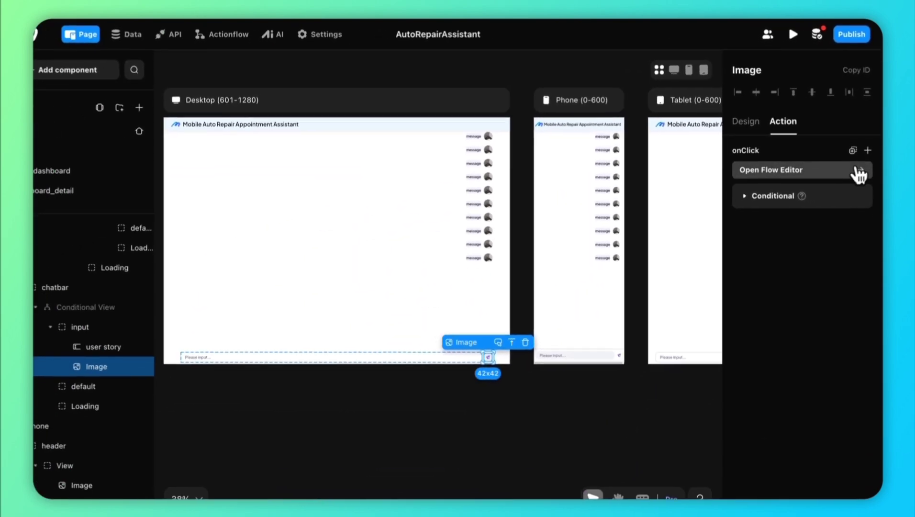
left_click(833, 288)
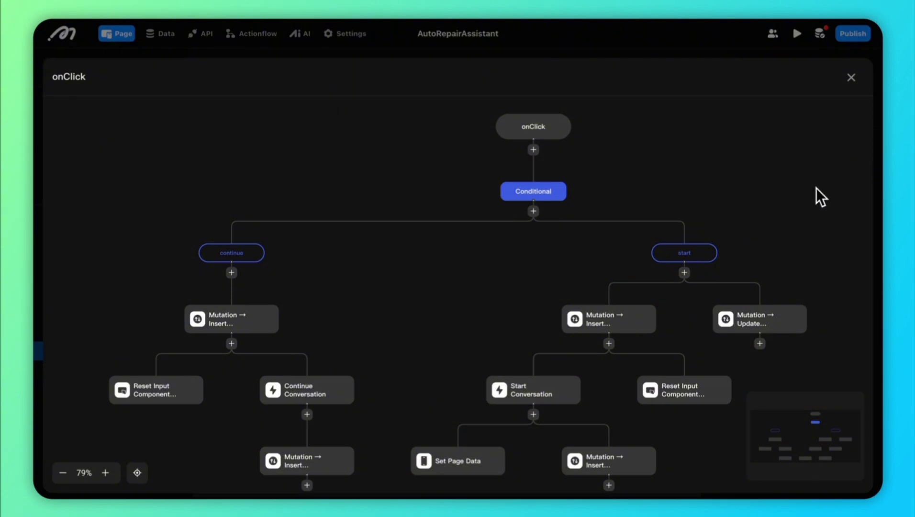
scroll(794, 216, "down", 2)
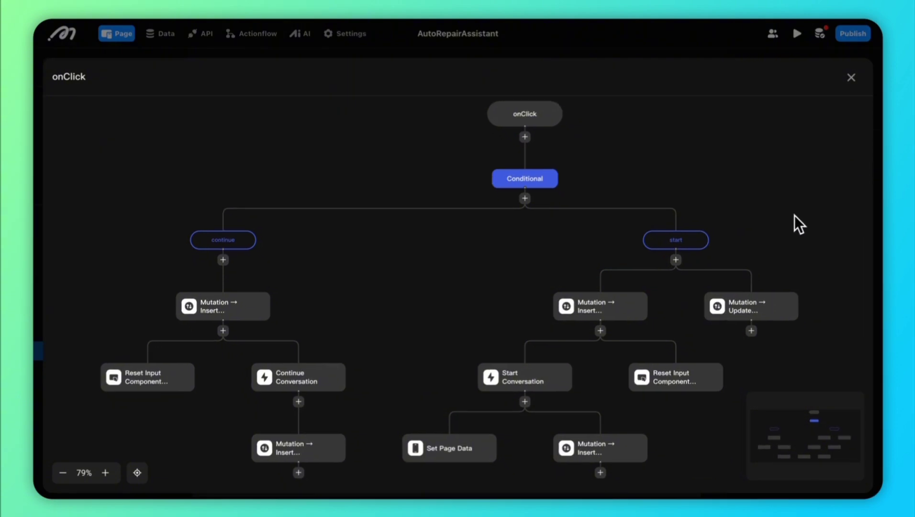
scroll(795, 216, "down", 4)
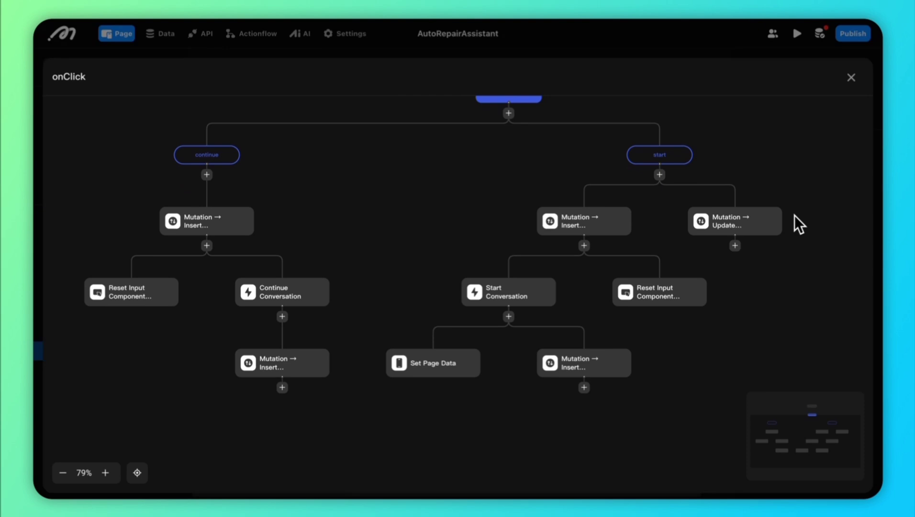
Examine the AI settings of the Continue Conversation node, including its selected AI, and open the Start Conversation node.
left_click(254, 301)
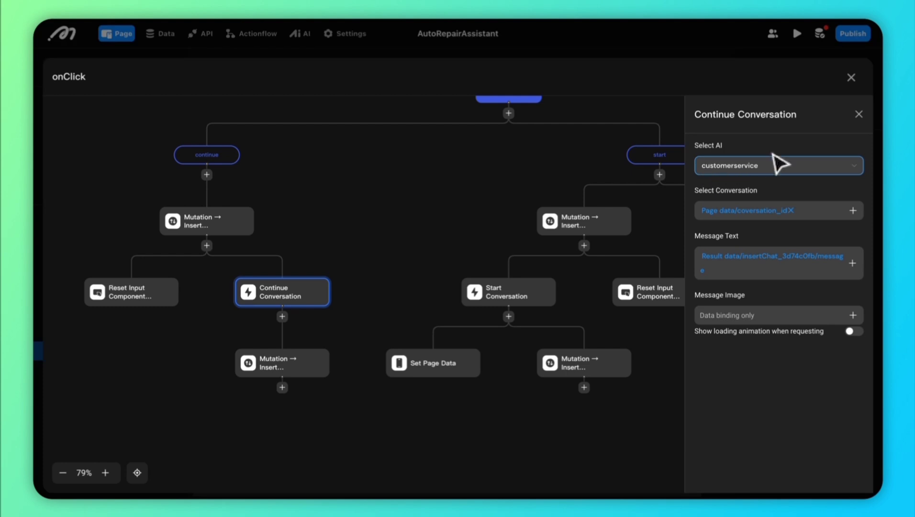
left_click(851, 175)
left_click(852, 178)
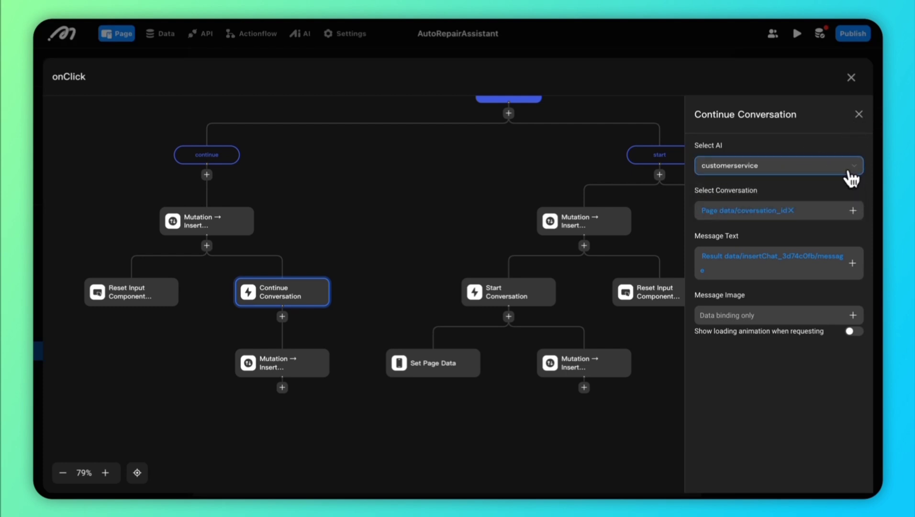
left_click(511, 285)
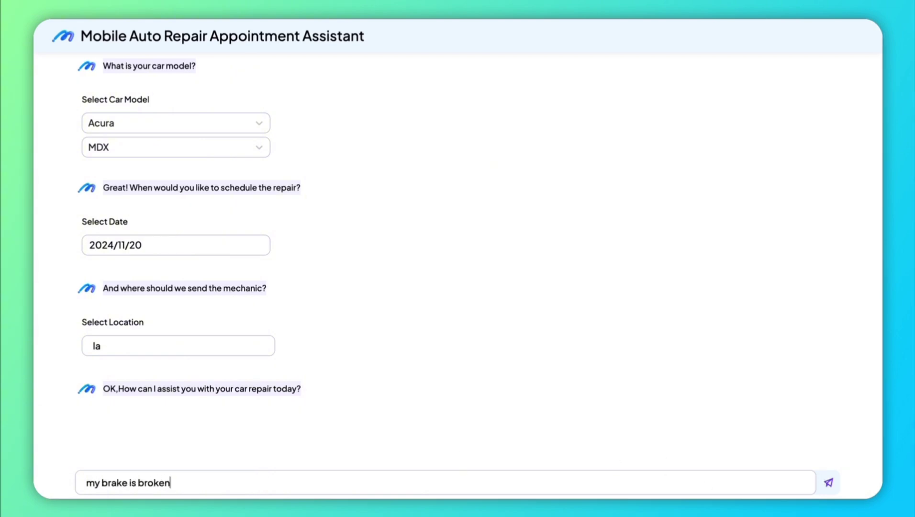
Send "my brake is broken" to the repair assistant chat and answer its follow-up question with "unusual noises".
left_click(833, 483)
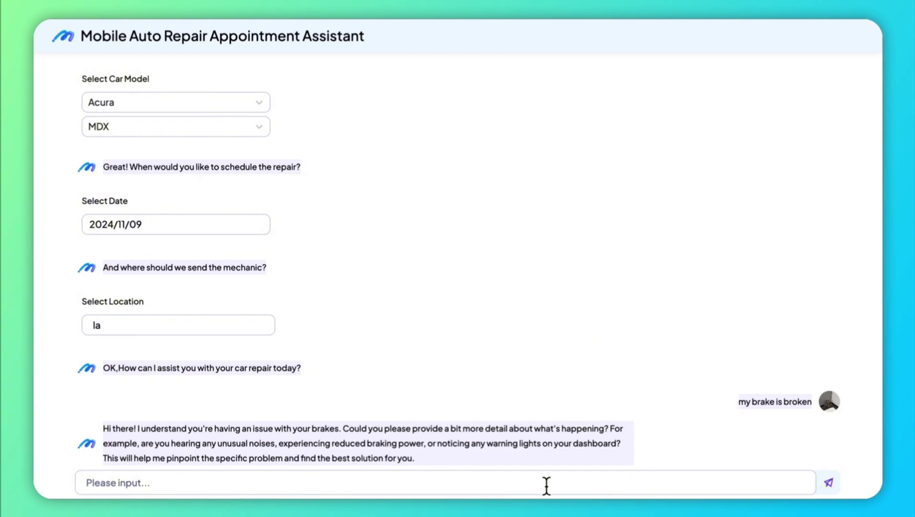
type("unusual noises")
left_click(829, 484)
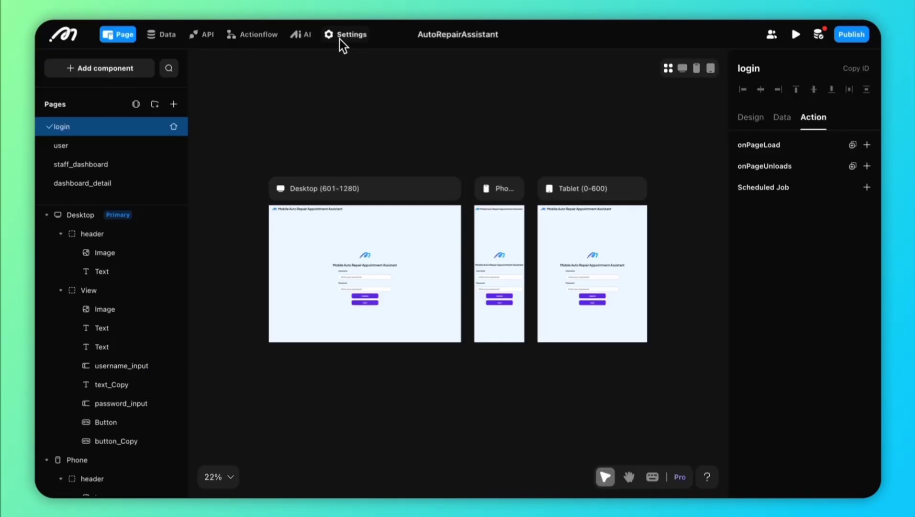
Open the AutoRepairAssistant project's login settings and add a single sign-on configuration.
left_click(340, 37)
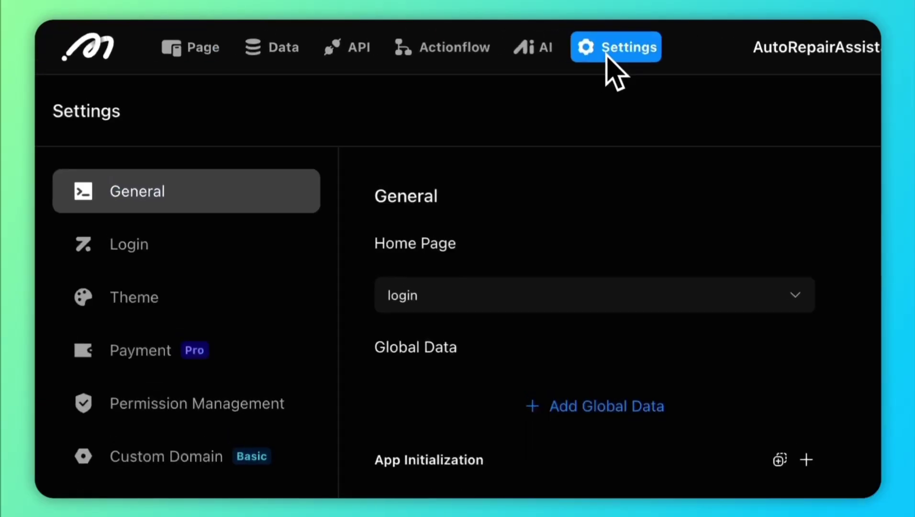
left_click(158, 269)
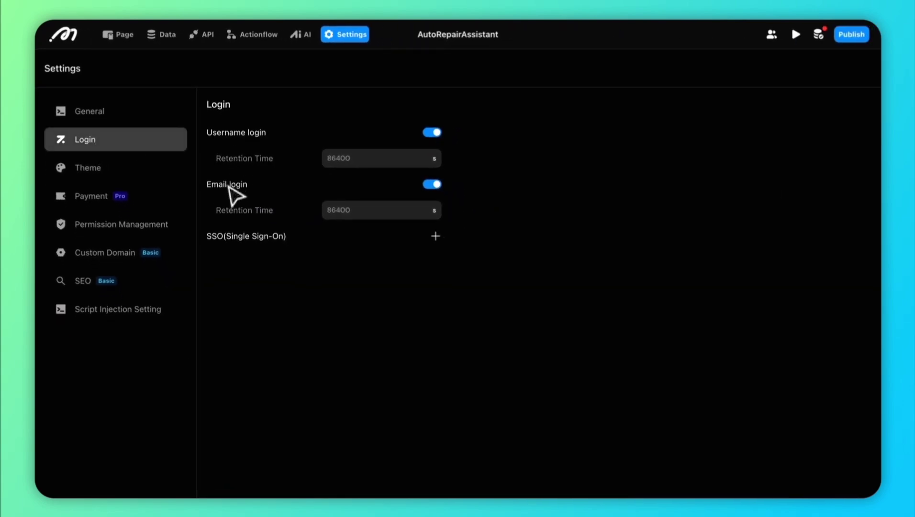
left_click(435, 239)
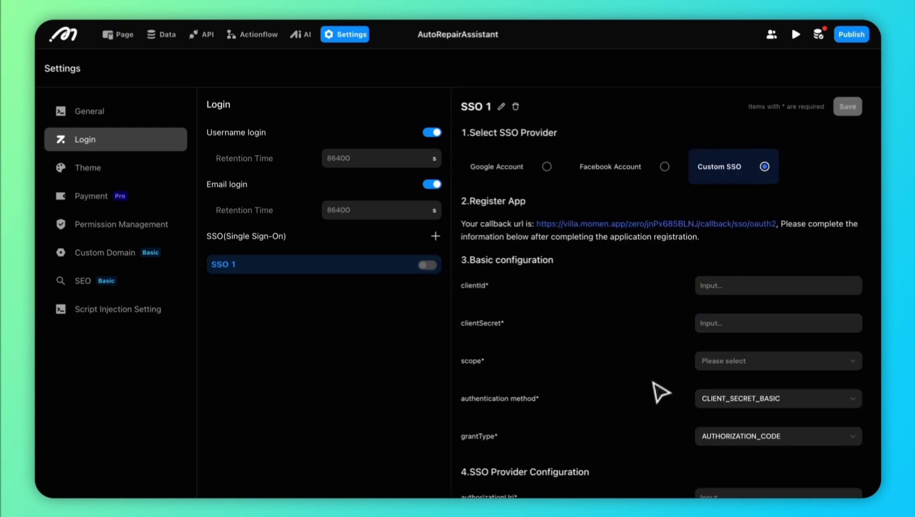
Return to the login page and check which login actions can be added to the login button's onClick.
left_click(125, 34)
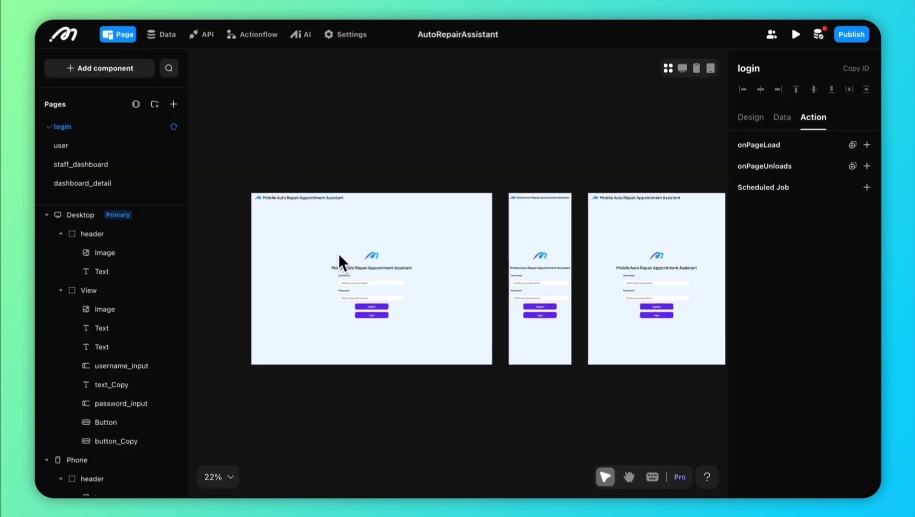
left_click(388, 347)
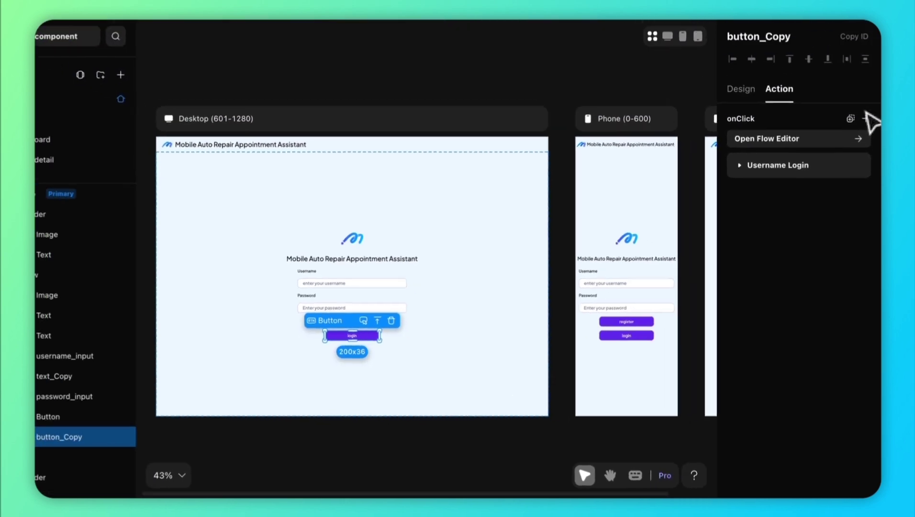
left_click(867, 145)
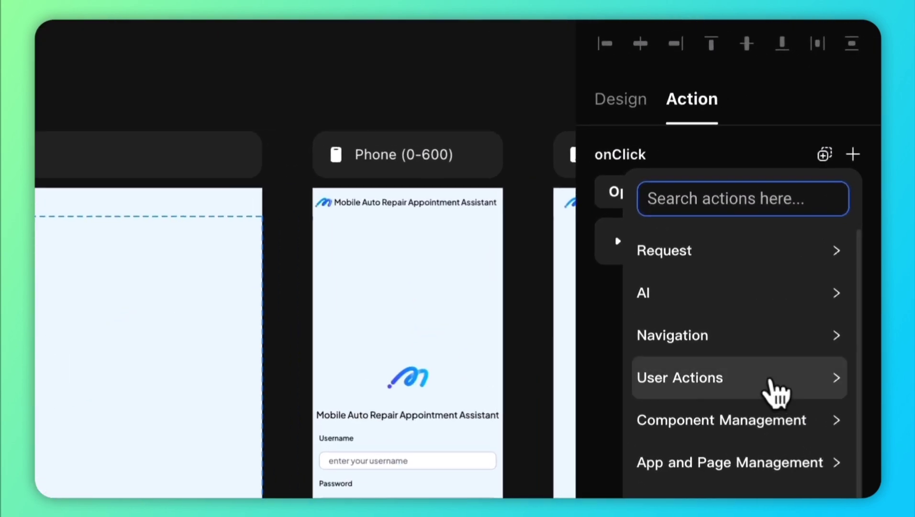
left_click(827, 256)
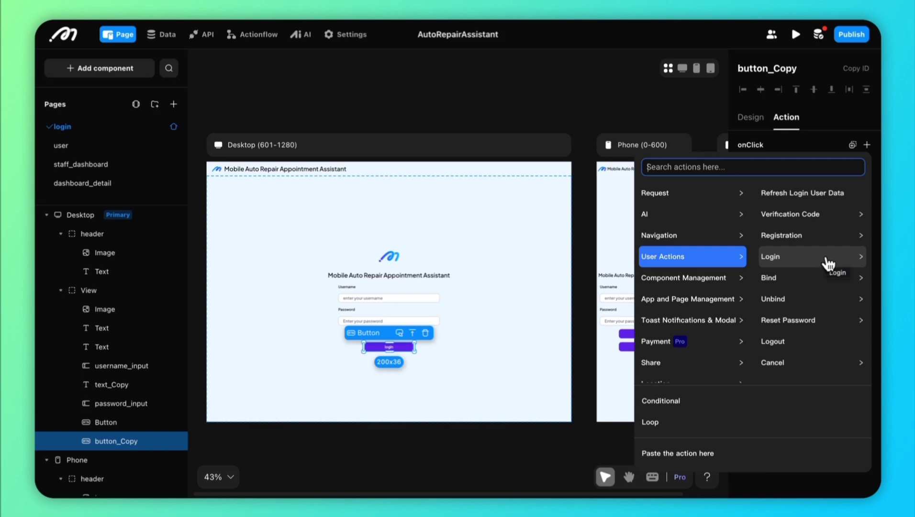
left_click(828, 259)
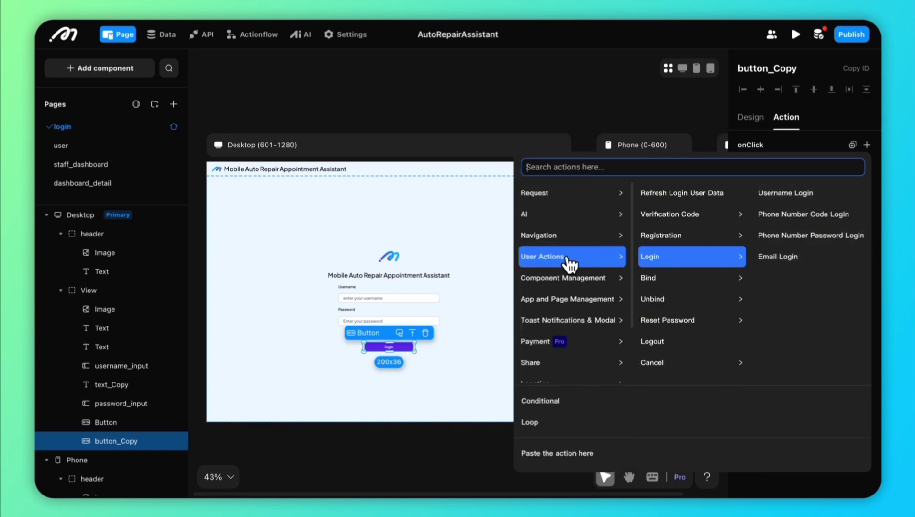
left_click(487, 258)
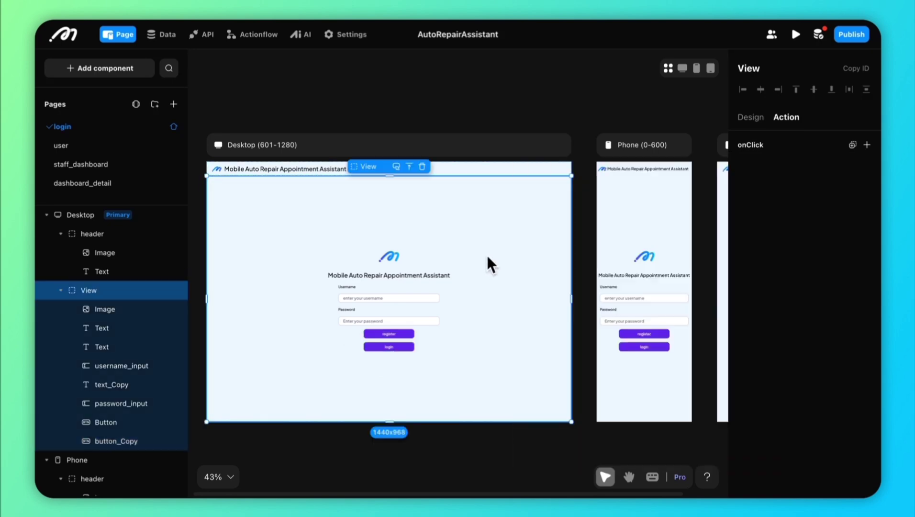
Examine the login button's Username Login action, including its input bindings, success conditions and the user case's actions.
left_click(411, 346)
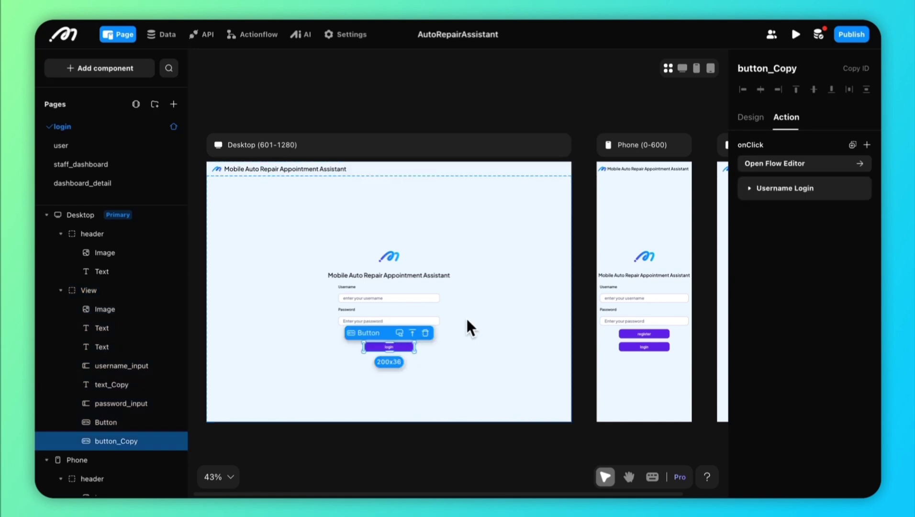
left_click(747, 189)
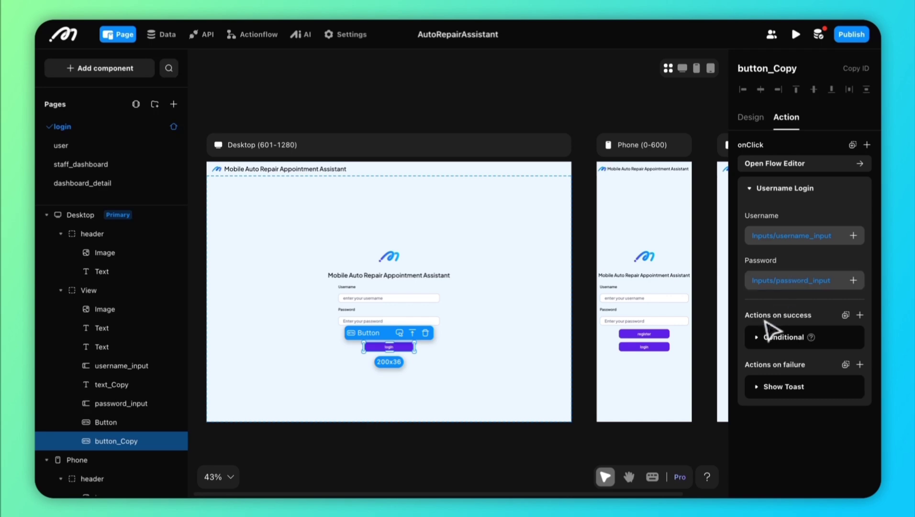
left_click(756, 337)
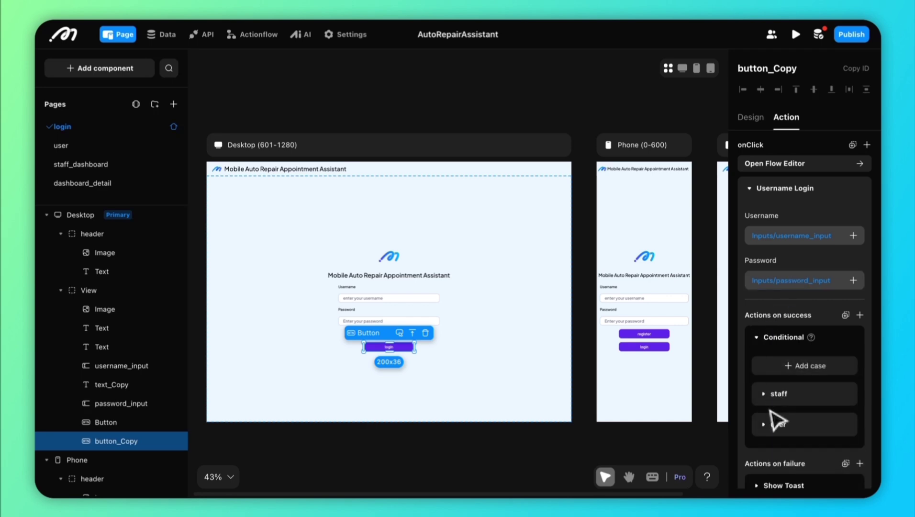
left_click(766, 425)
scroll(767, 428, "down", 2)
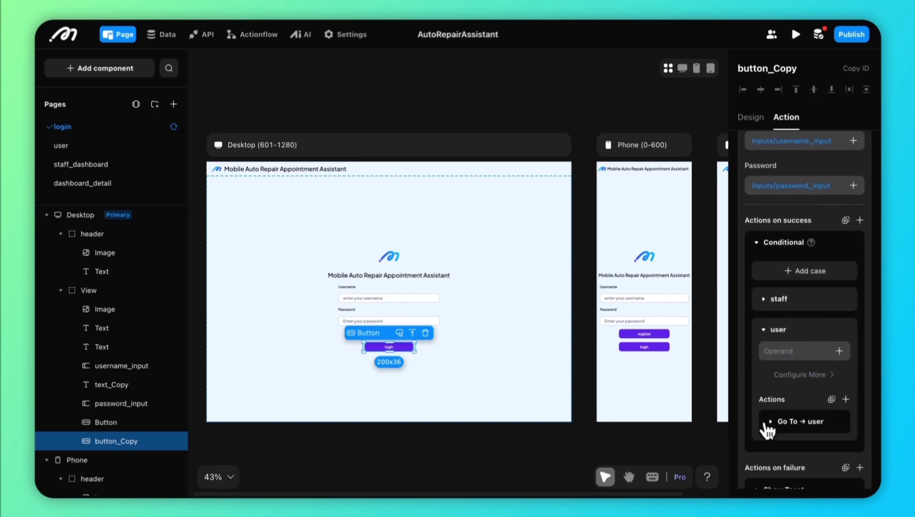
scroll(772, 427, "down", 1)
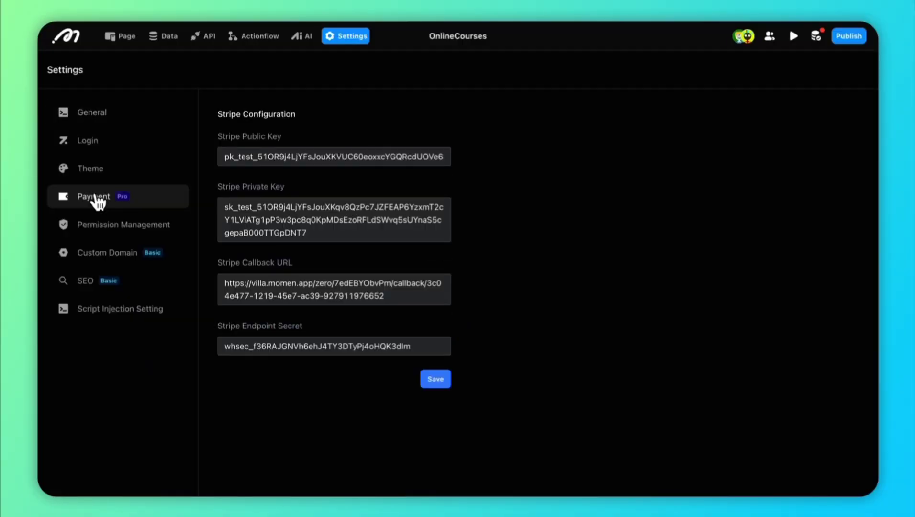
View the Stripe payment configuration in the OnlineCourses project and return to the Order page-1 design.
left_click(96, 196)
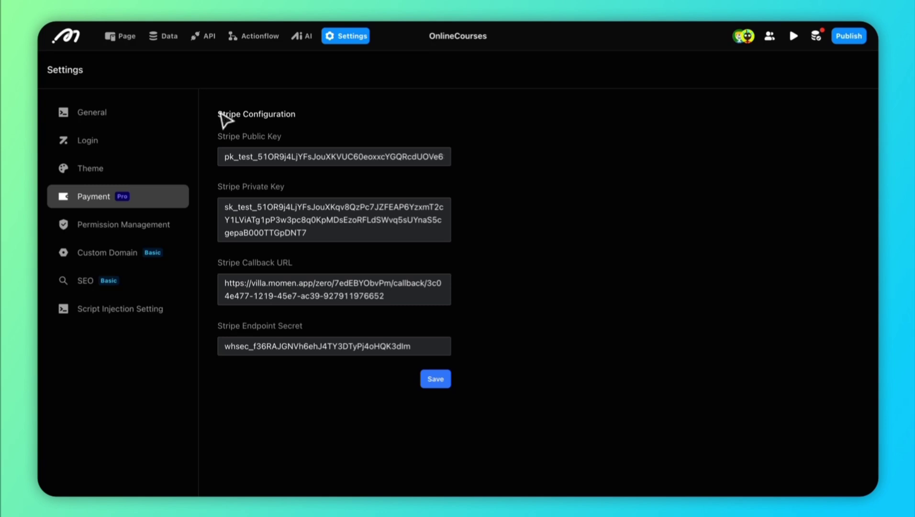
left_click(118, 42)
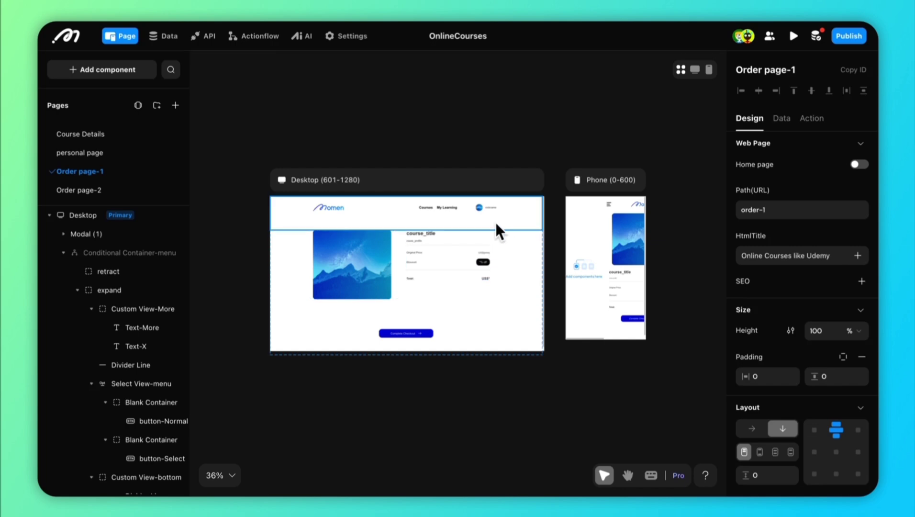
scroll(457, 263, "up", 2)
scroll(457, 263, "up", 3)
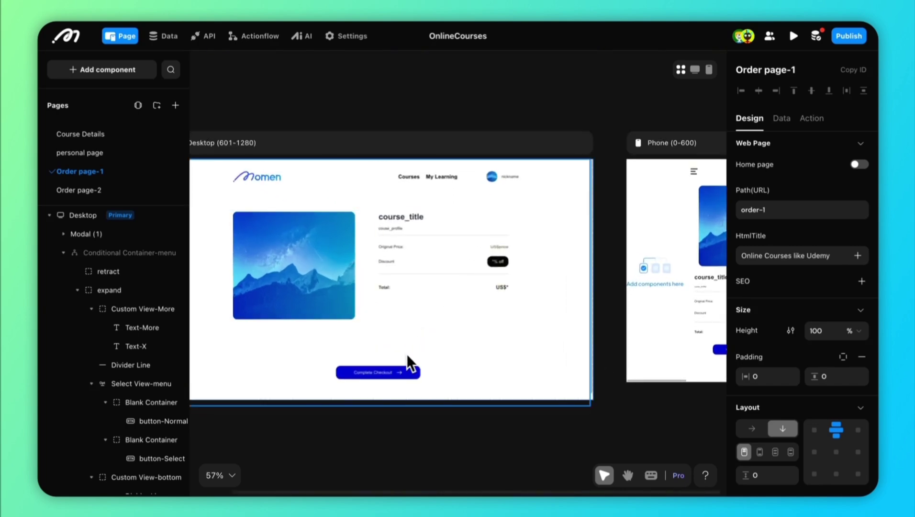
Check which payment actions can be added to the onClick of the Complete Checkout button.
left_click(390, 377)
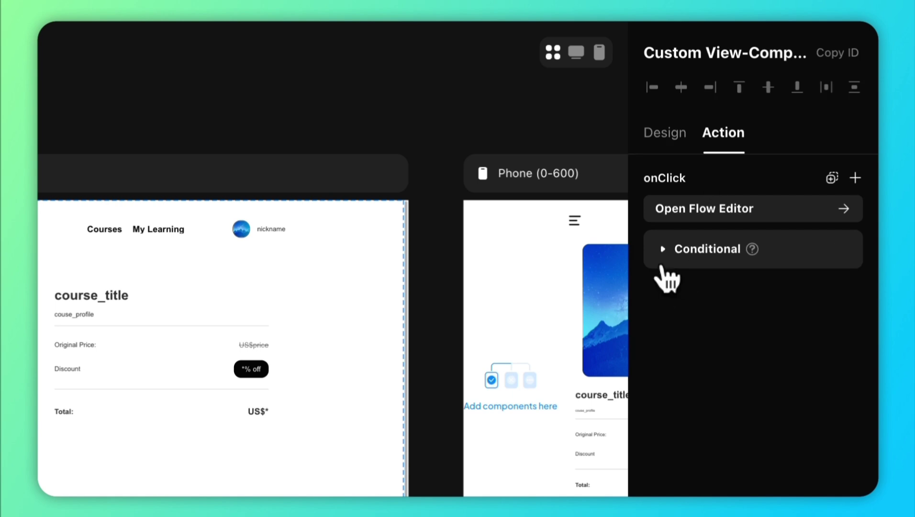
left_click(856, 179)
scroll(771, 380, "down", 3)
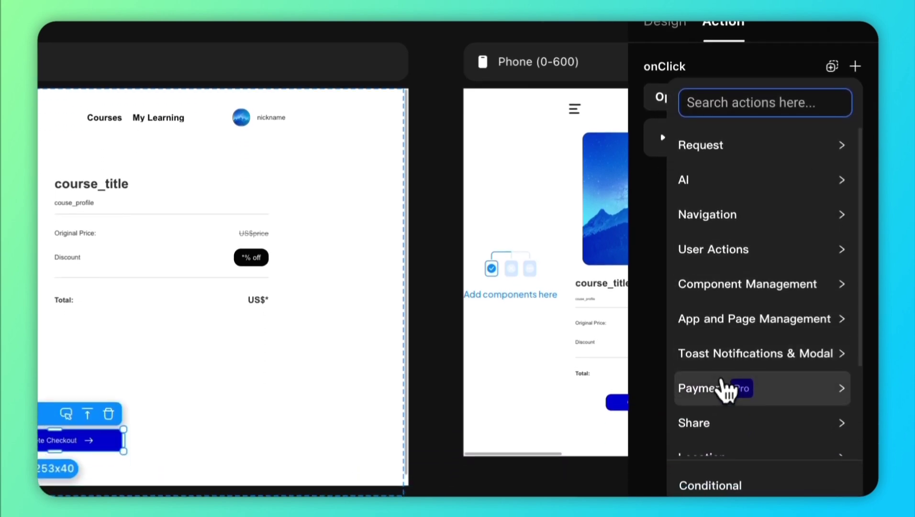
left_click(728, 390)
scroll(752, 127, "up", 3)
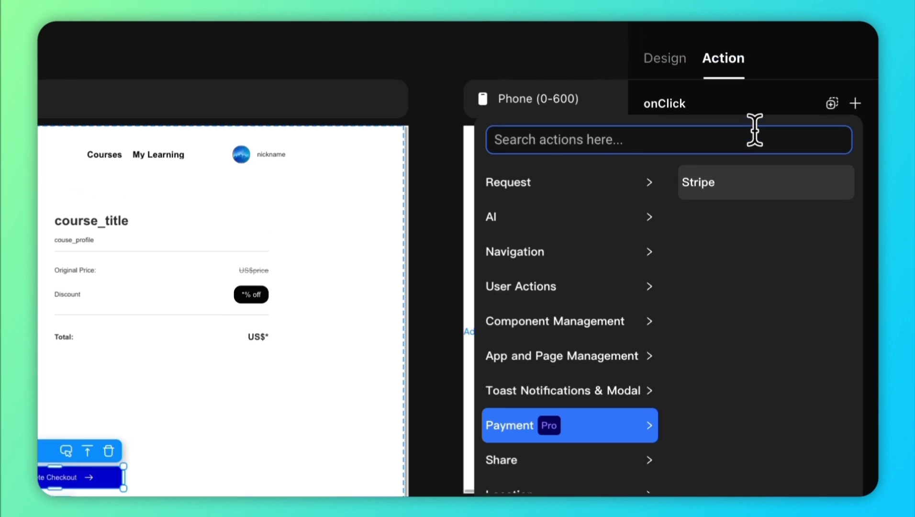
left_click(762, 154)
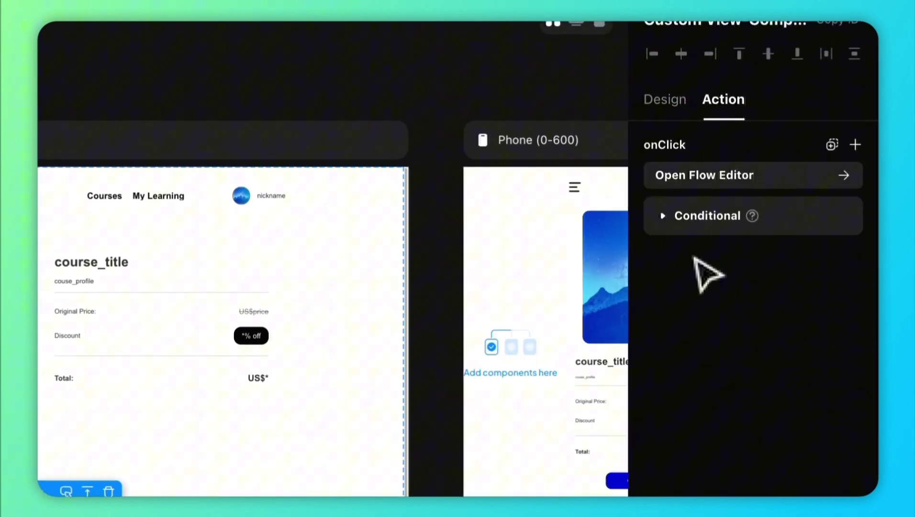
Open the checkout button's onClick flow and examine Case 1's Insert order, Stripe and Go To Order page-2 actions.
left_click(697, 179)
scroll(705, 184, "down", 5)
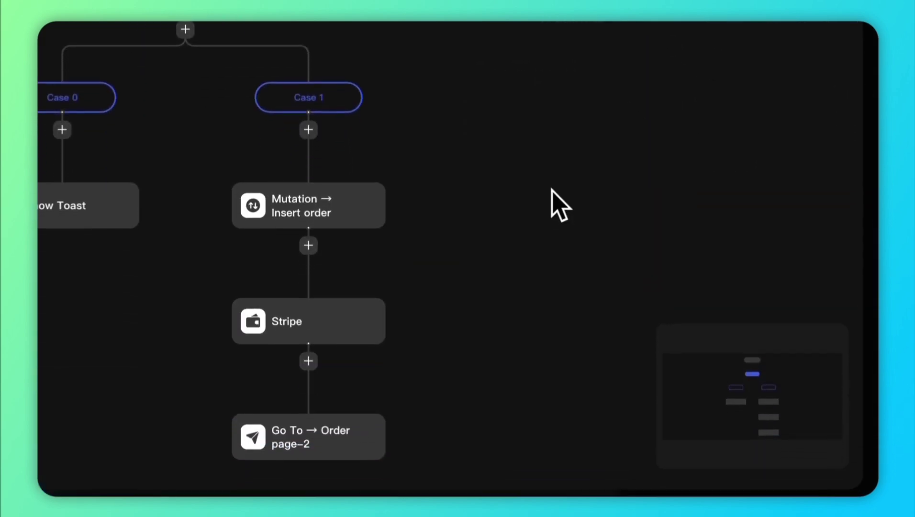
scroll(552, 190, "down", 4)
left_click(287, 214)
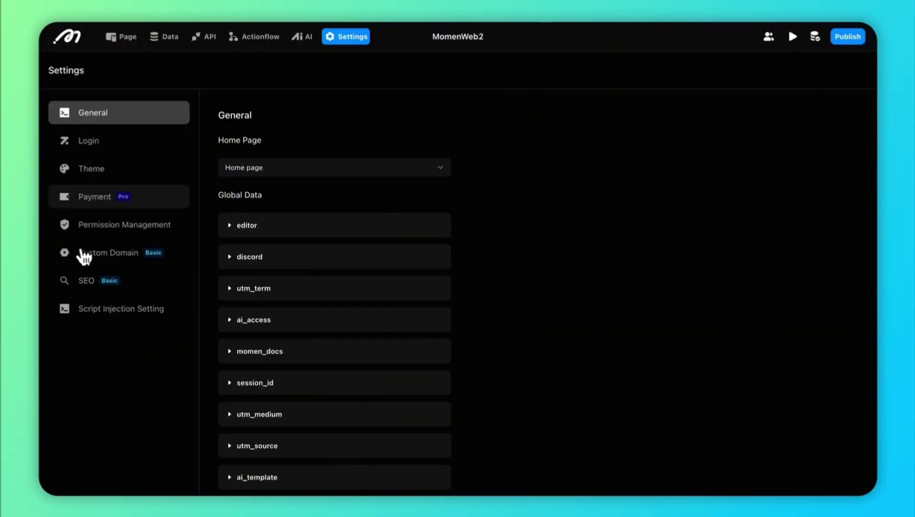
In the MomenWeb2 permission management settings, review the Anonymous User role's data model permissions for the EducationForm table.
left_click(82, 234)
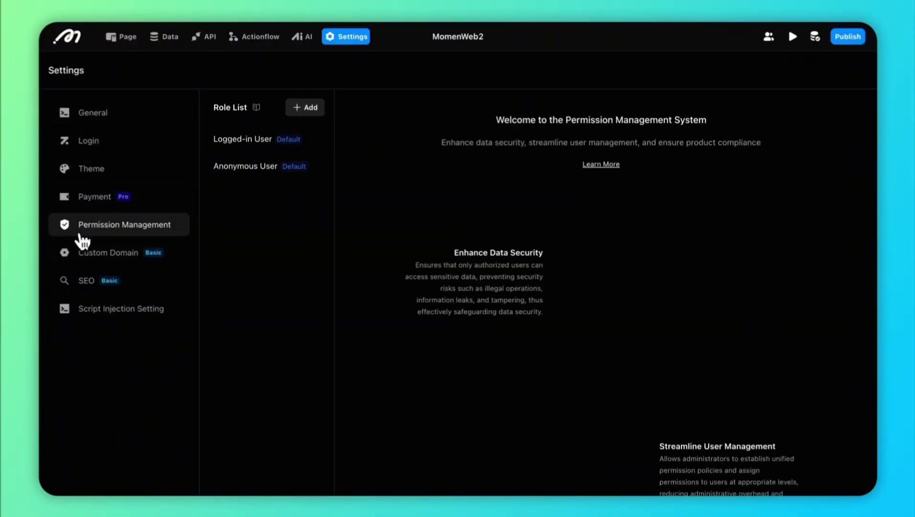
left_click(243, 147)
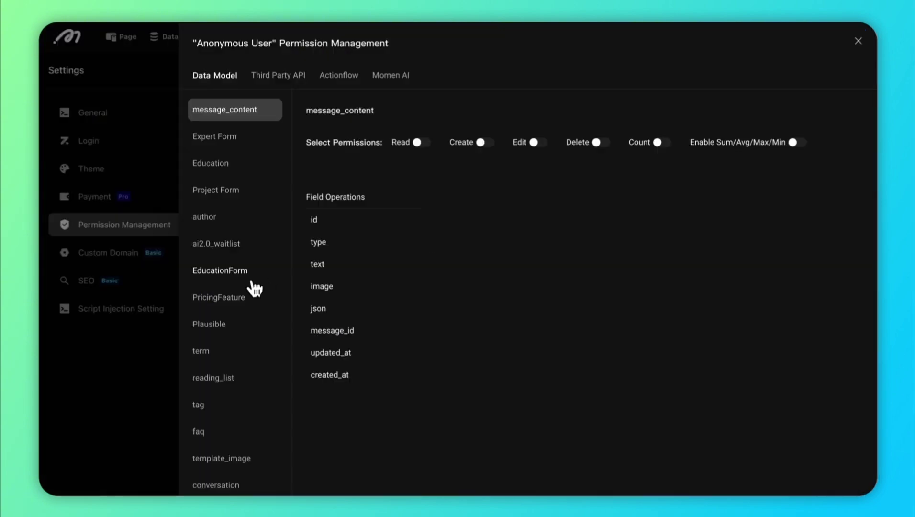
left_click(253, 286)
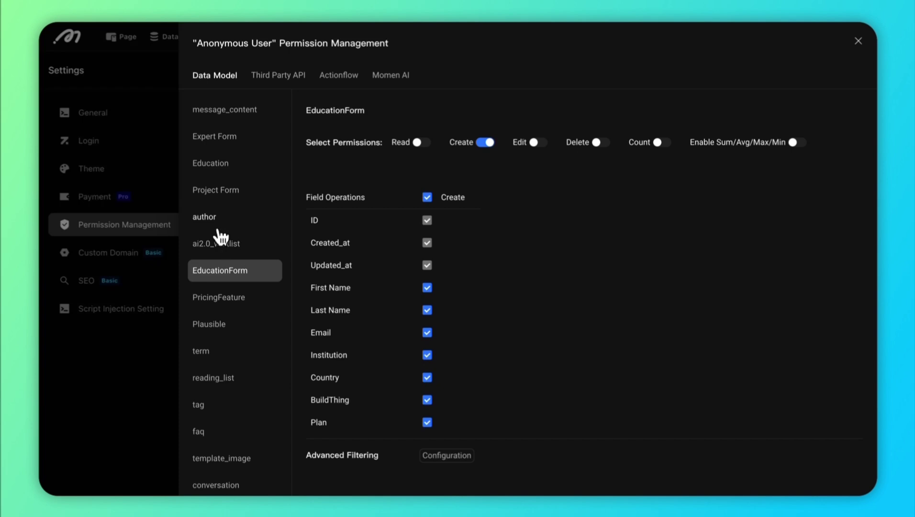
scroll(247, 372, "down", 5)
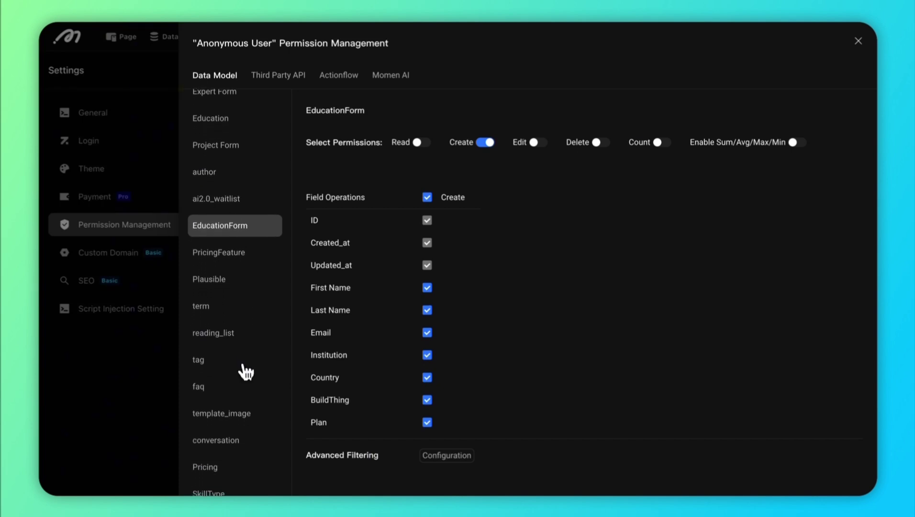
scroll(247, 372, "down", 3)
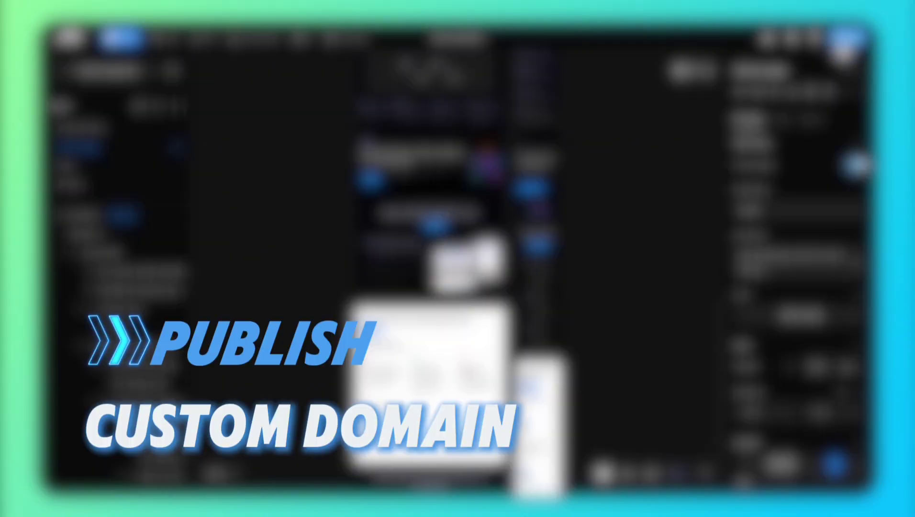
Check the project's publish stage with its momen.app custom domain, and open the Custom Domain settings.
left_click(847, 36)
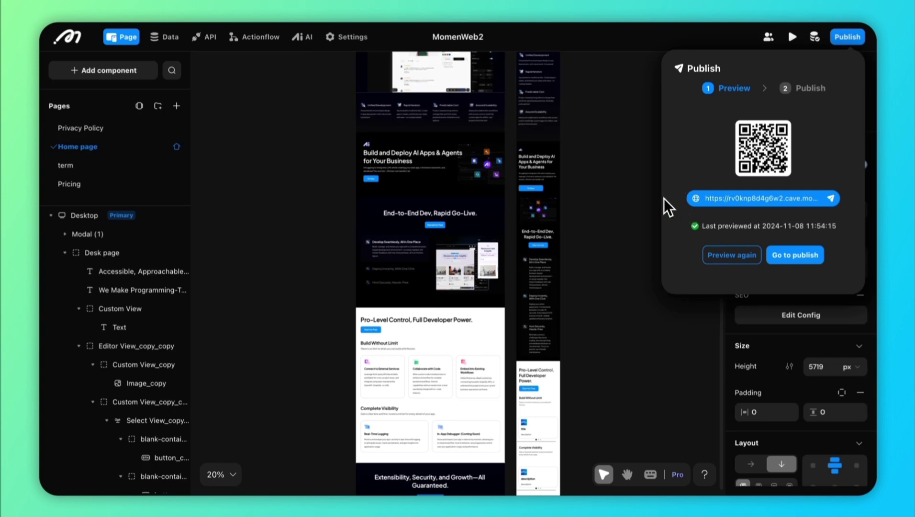
left_click(795, 255)
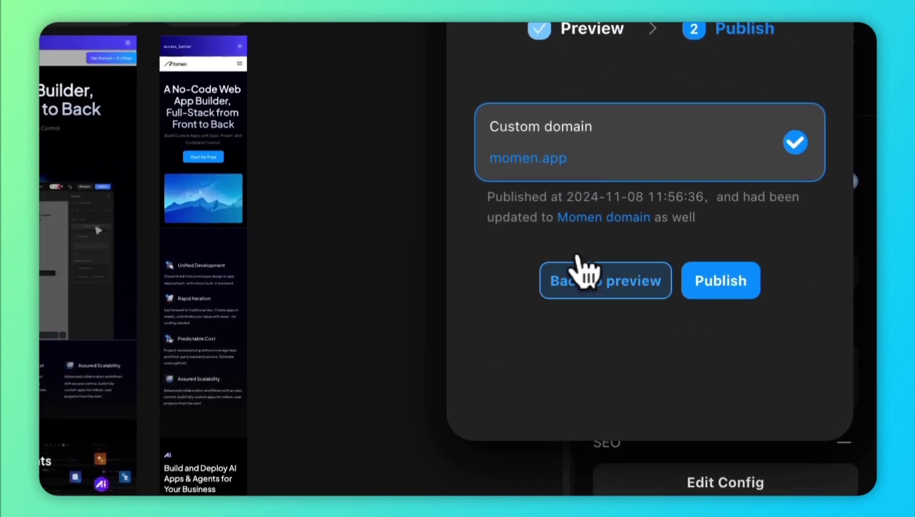
left_click_drag(535, 177, 486, 258)
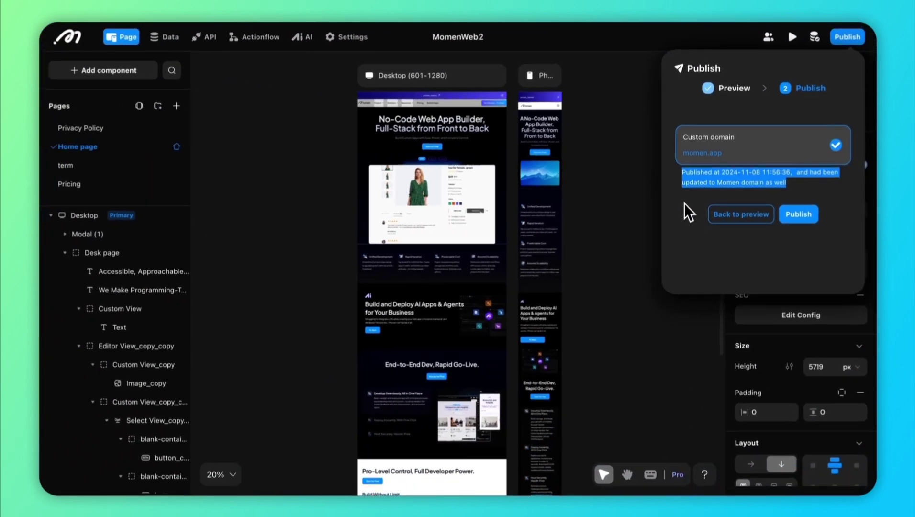
left_click(685, 203)
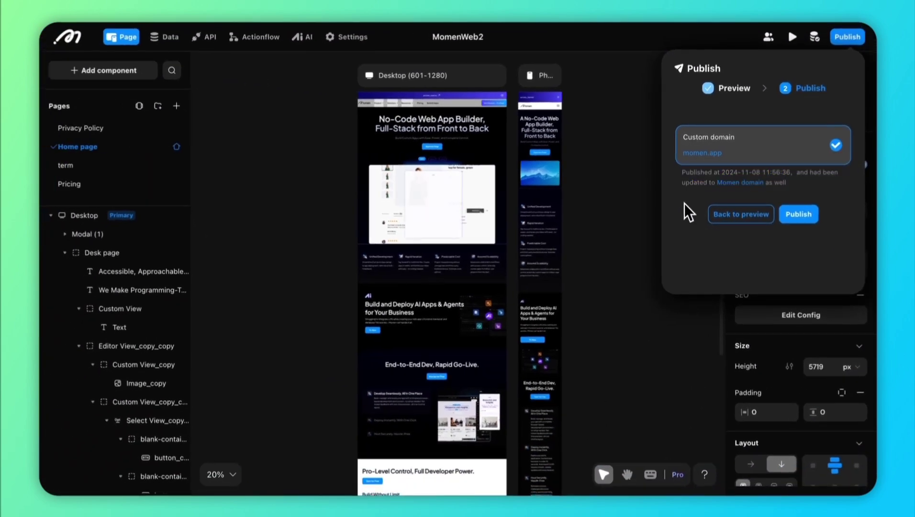
left_click(357, 38)
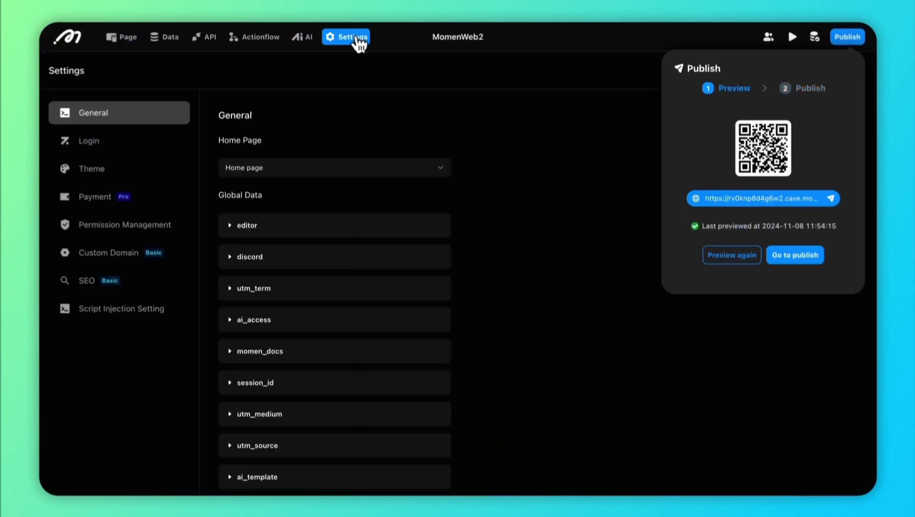
left_click(123, 257)
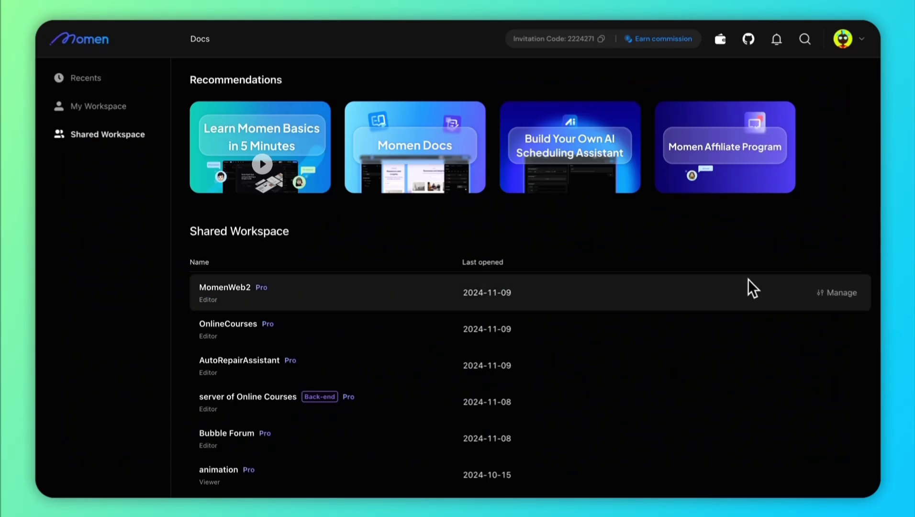
Open the management details of the MomenWeb2 project in the shared workspace and review its plan and computing resources.
scroll(785, 368, "down", 2)
scroll(781, 359, "up", 2)
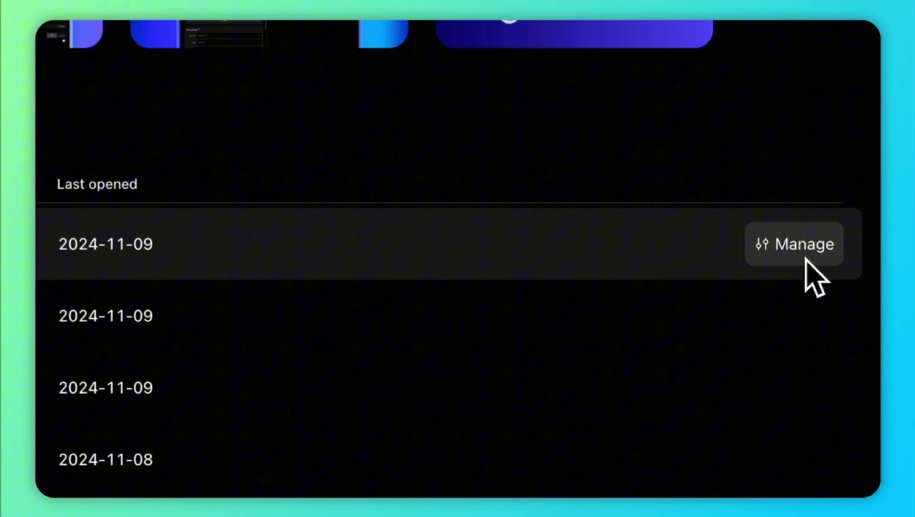
left_click(841, 296)
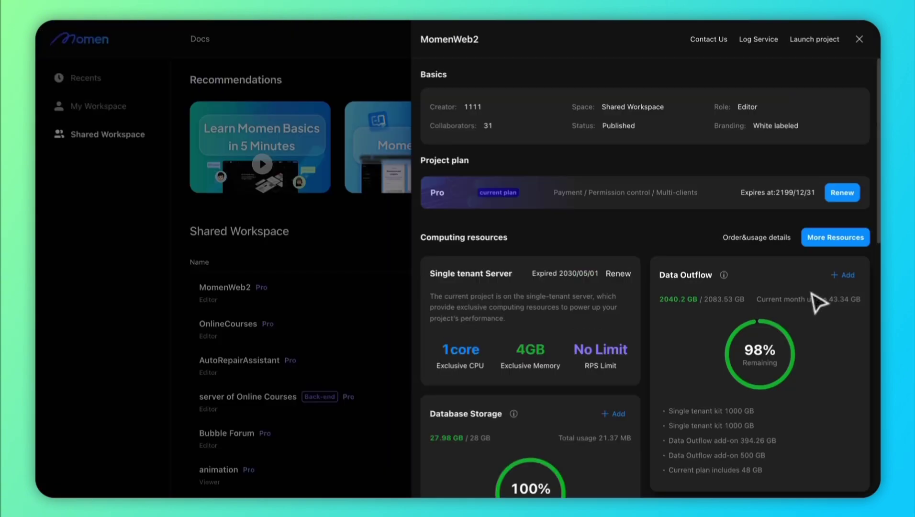
scroll(732, 330, "down", 3)
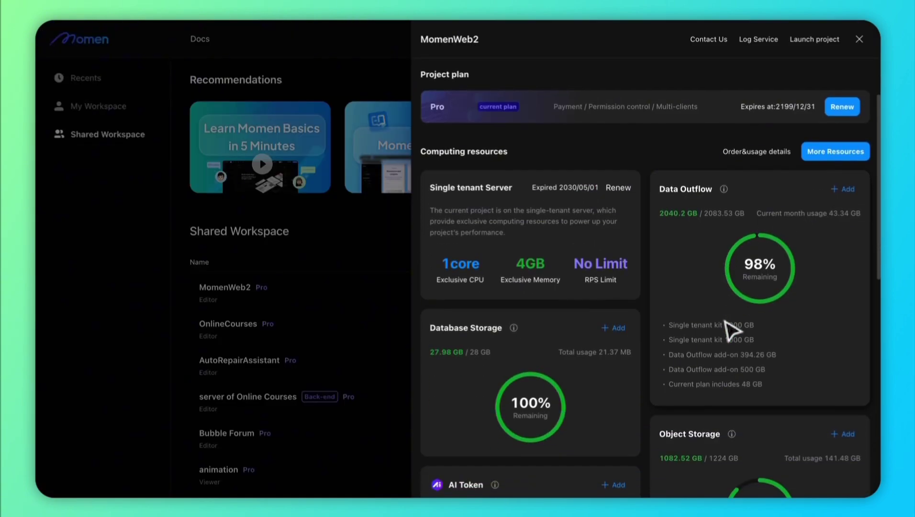
scroll(730, 329, "down", 2)
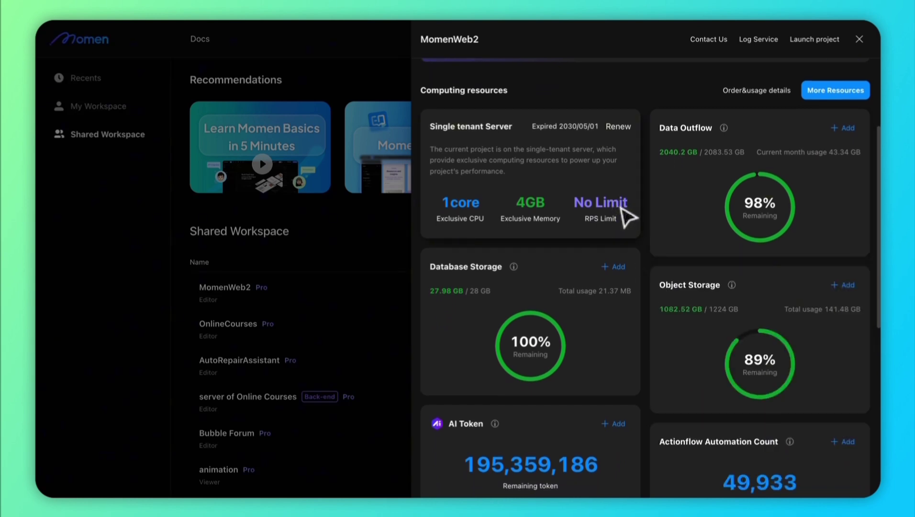
mouse_move(604, 379)
scroll(605, 379, "down", 2)
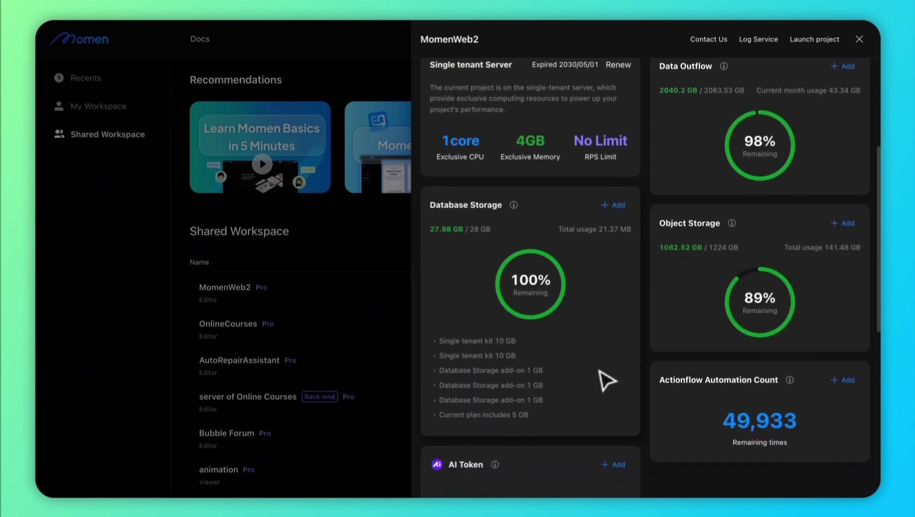
scroll(608, 382, "down", 4)
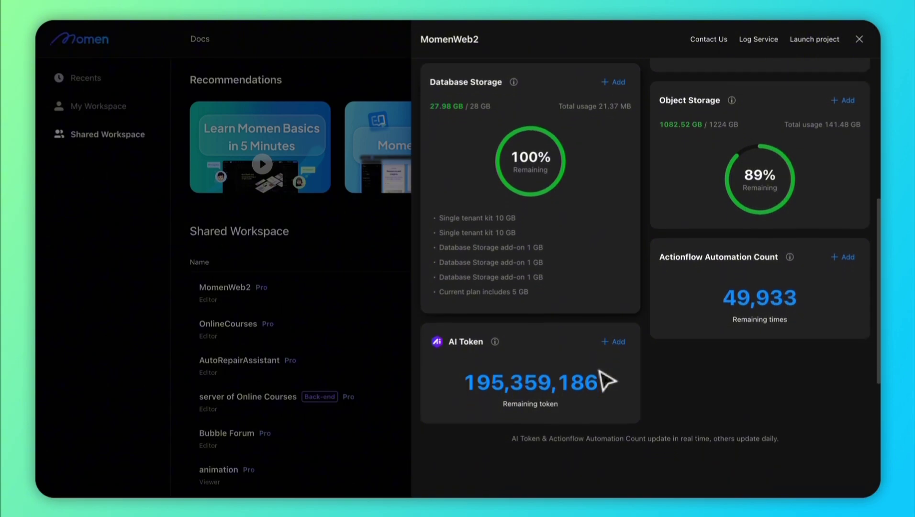
Look at the add-on purchase options for Database Storage and return to the project's computing resources.
scroll(607, 381, "up", 4)
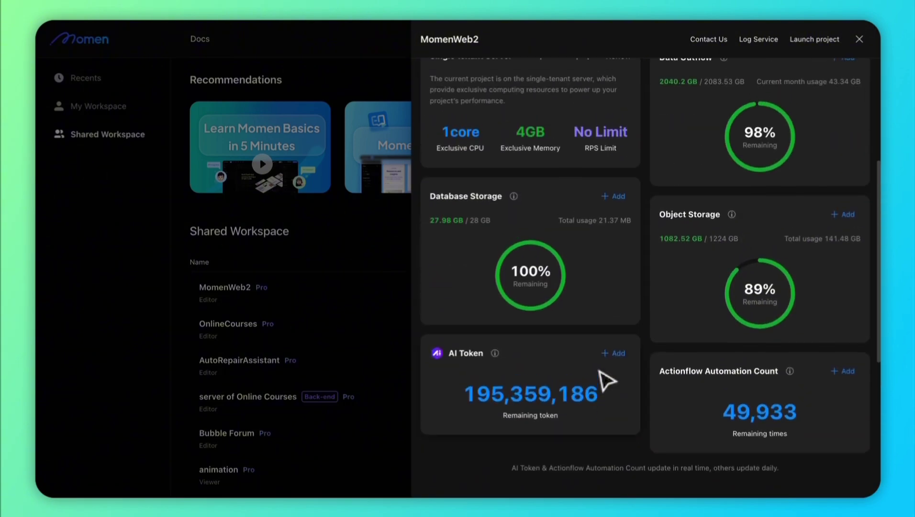
scroll(607, 381, "up", 5)
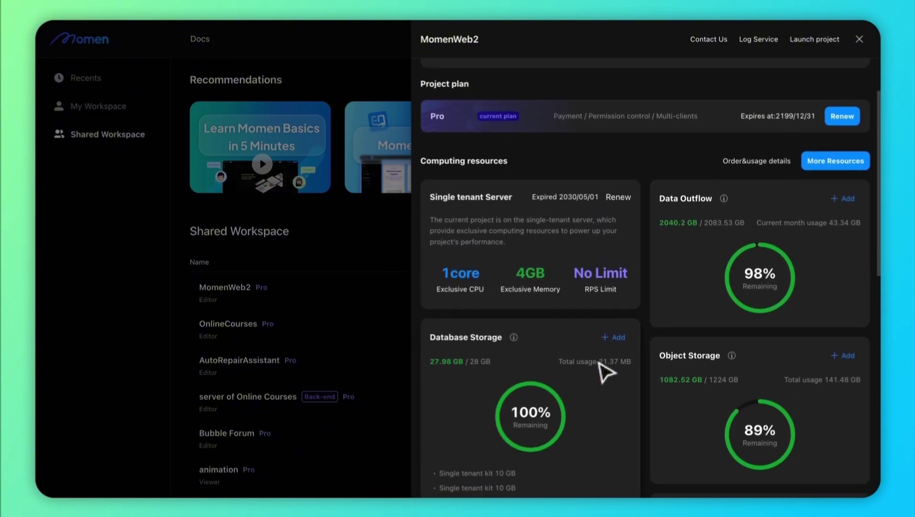
left_click(606, 343)
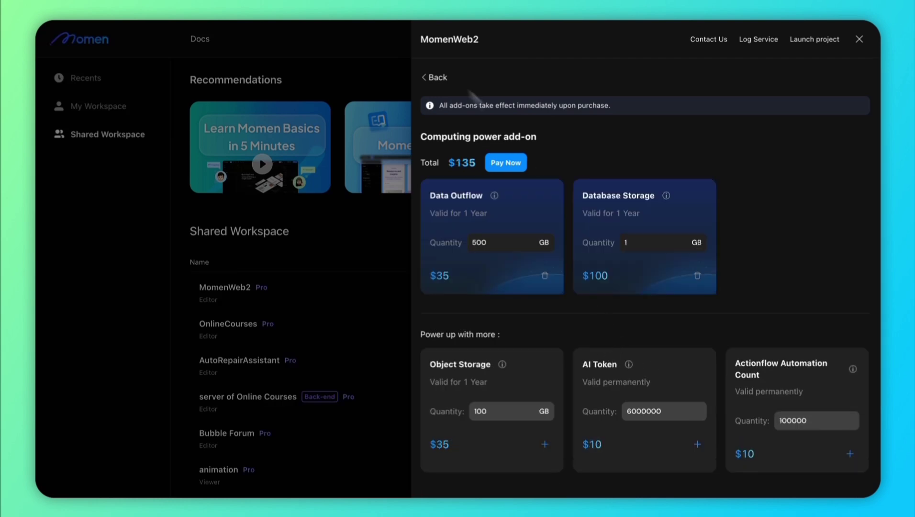
left_click(435, 78)
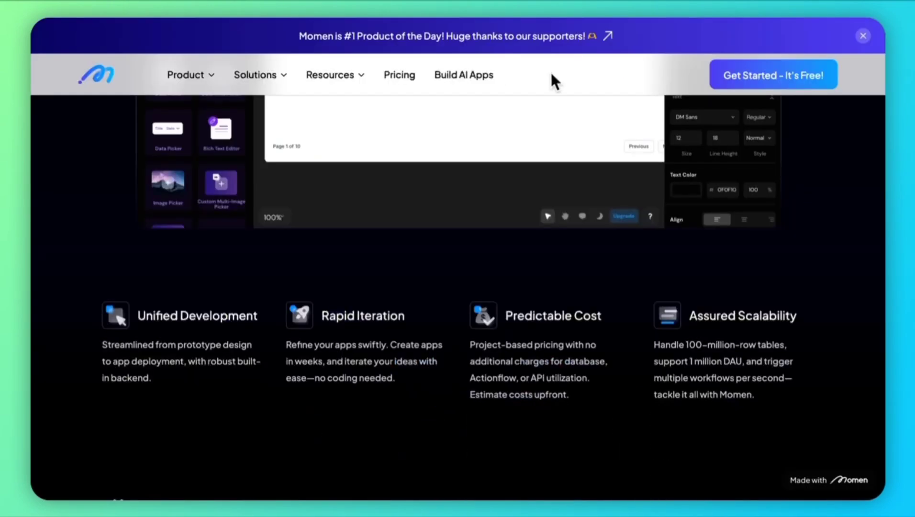
View the Logic and Design demos in the hero section of the published Momen homepage.
scroll(597, 217, "up", 5)
scroll(597, 217, "up", 5)
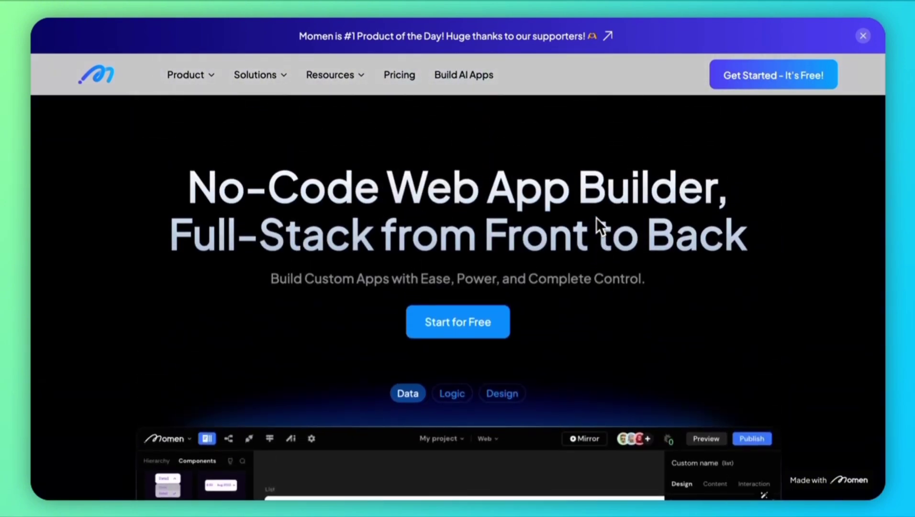
scroll(596, 218, "down", 3)
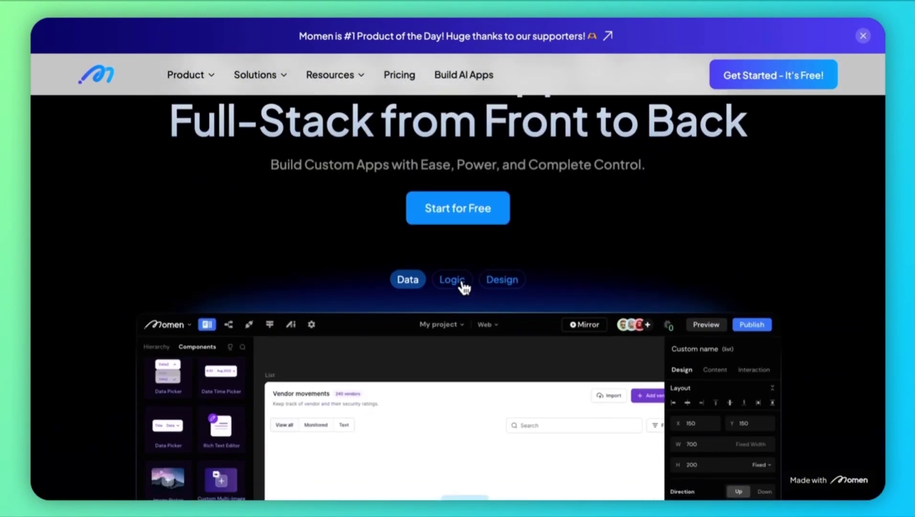
left_click(462, 286)
scroll(507, 344, "down", 2)
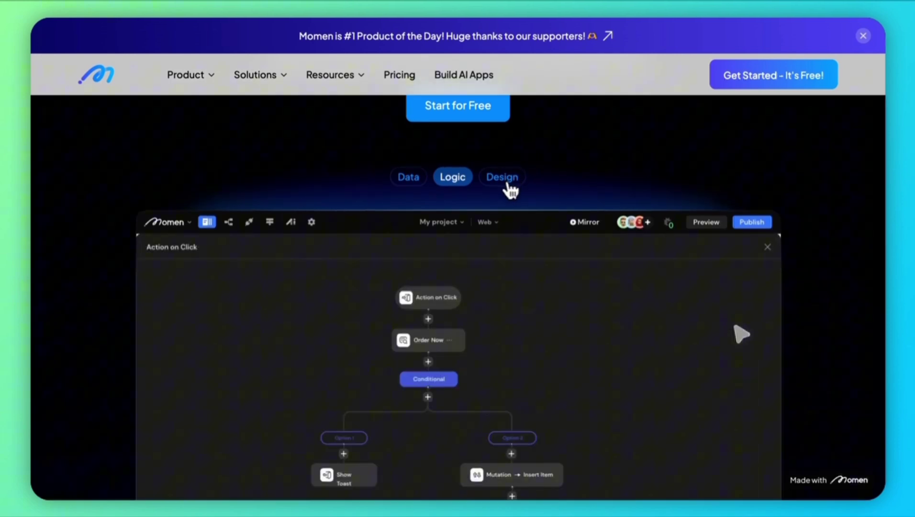
left_click(507, 184)
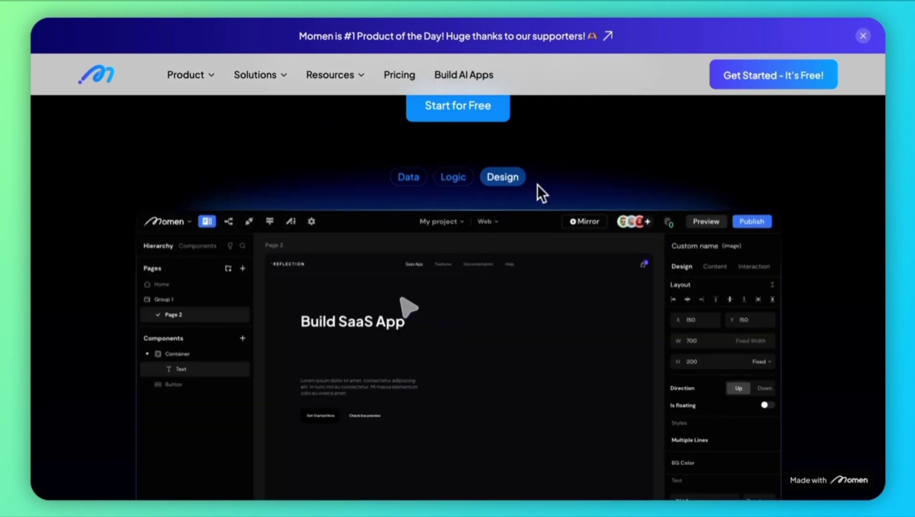
scroll(579, 276, "down", 2)
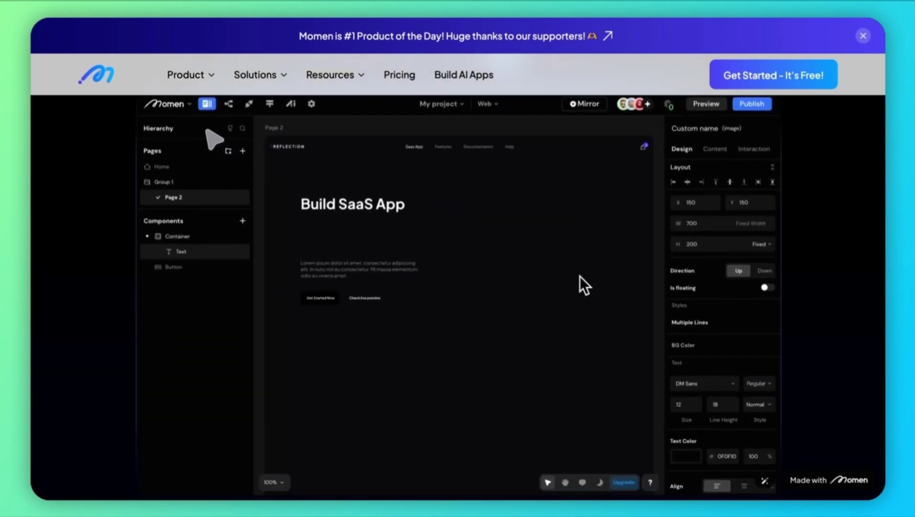
Browse further down the homepage to the "Develop Seamlessly, All in One Place" feature section.
scroll(584, 281, "down", 5)
scroll(584, 281, "down", 6)
scroll(584, 281, "down", 6)
scroll(584, 281, "down", 6)
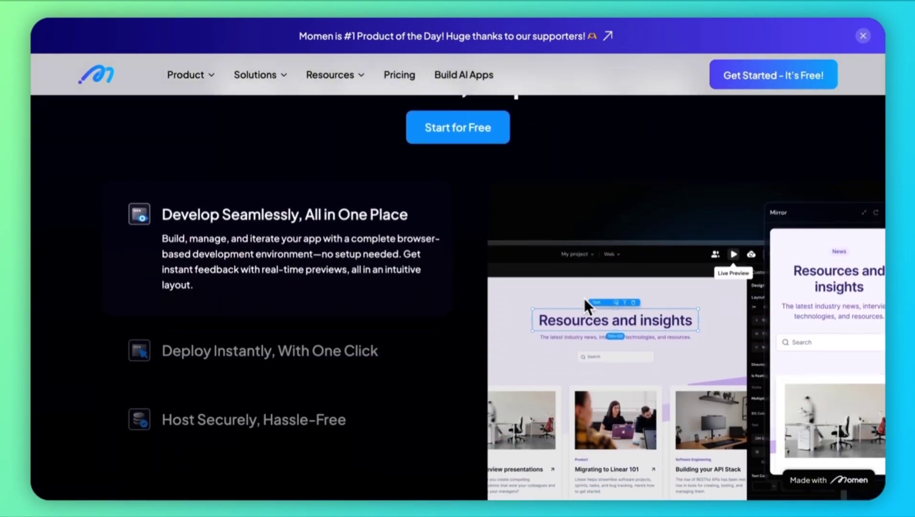